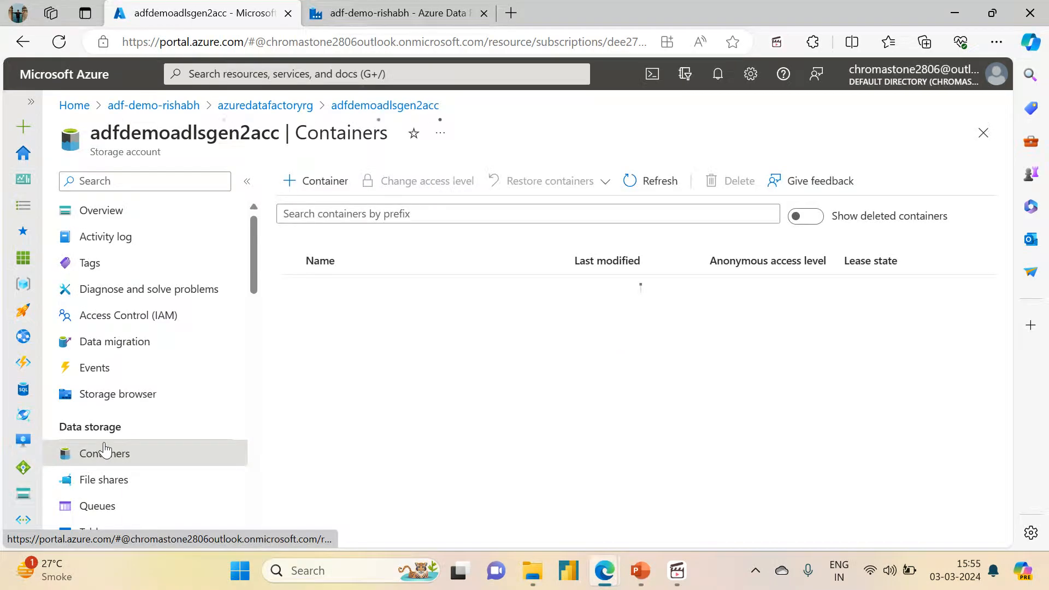
Step: Add a directory named folder1 inside the variable_input folder of the source container
{"action": "left_click", "coordinate": [317, 367]}
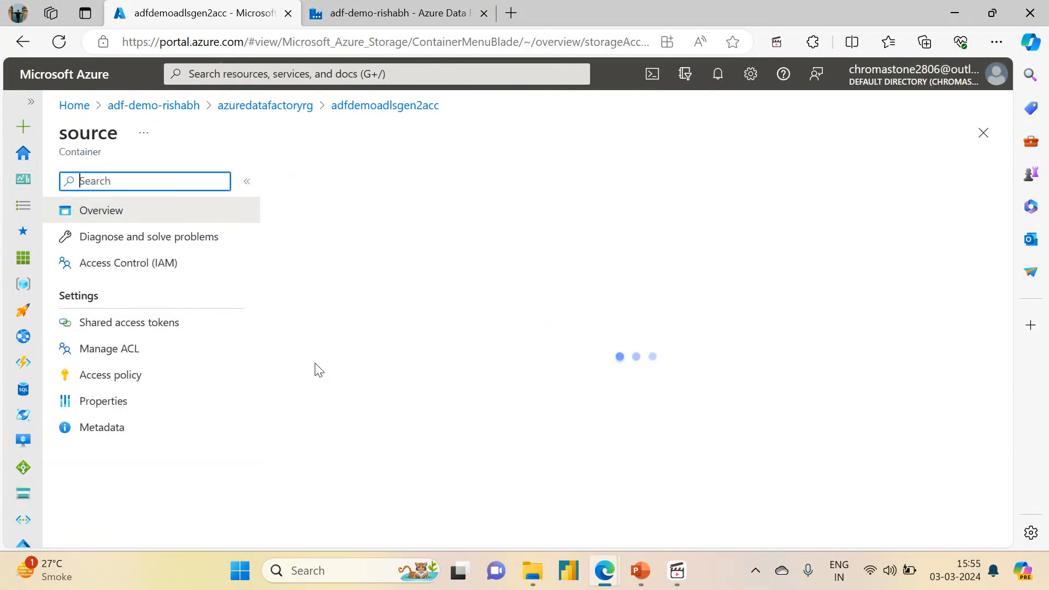
{"action": "left_click", "coordinate": [347, 334]}
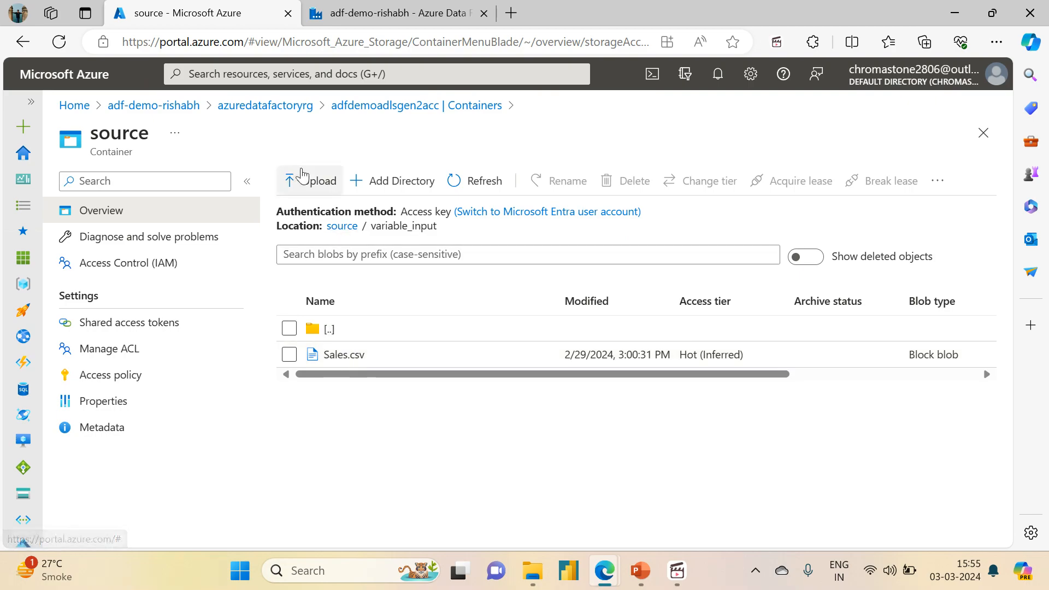
{"action": "left_click", "coordinate": [401, 181]}
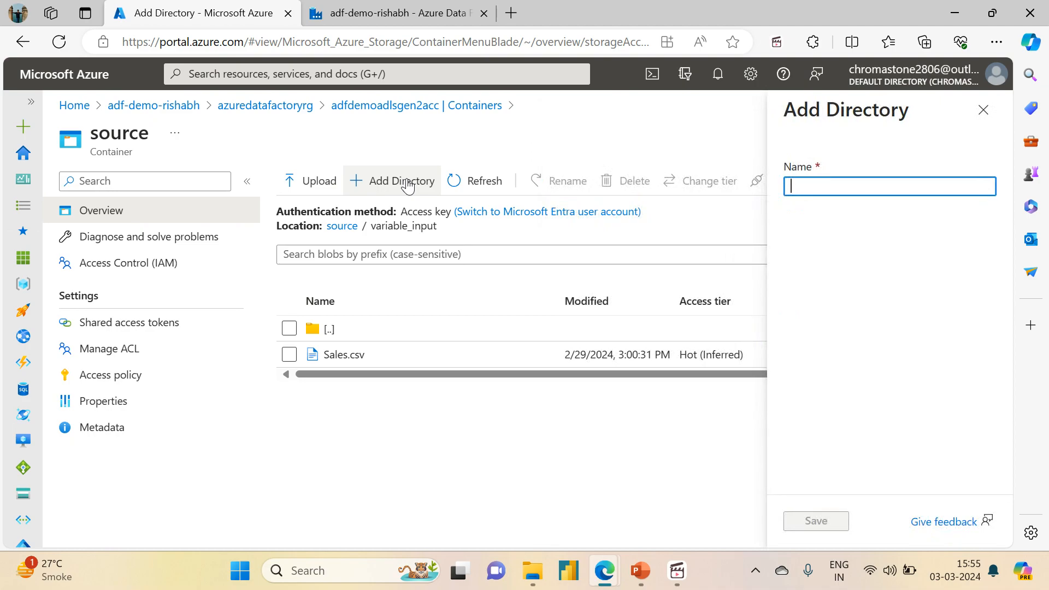
{"action": "type", "text": "folder"}
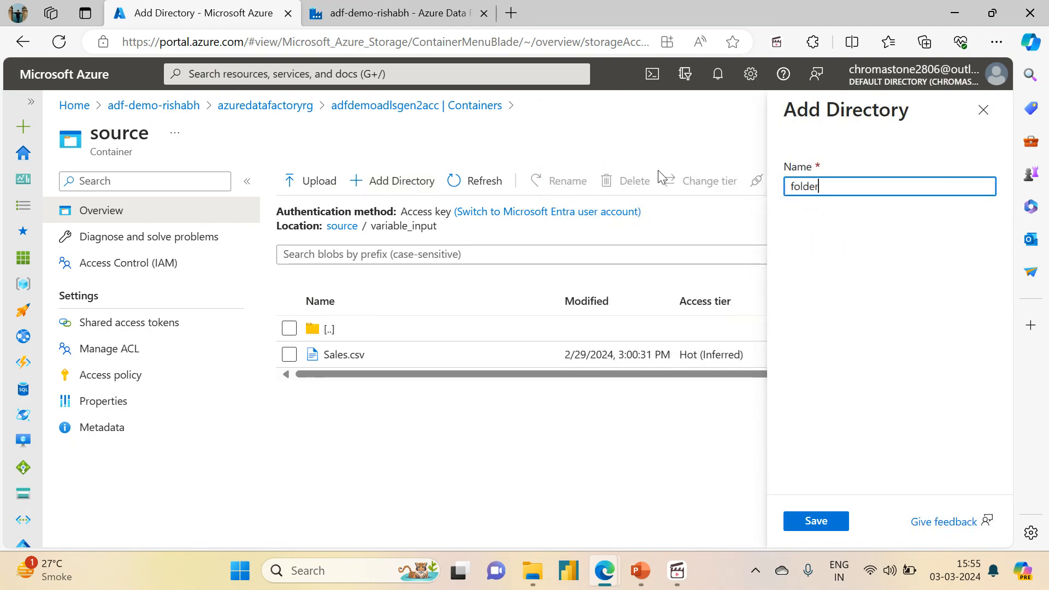
{"action": "type", "text": "1"}
{"action": "left_click", "coordinate": [822, 521]}
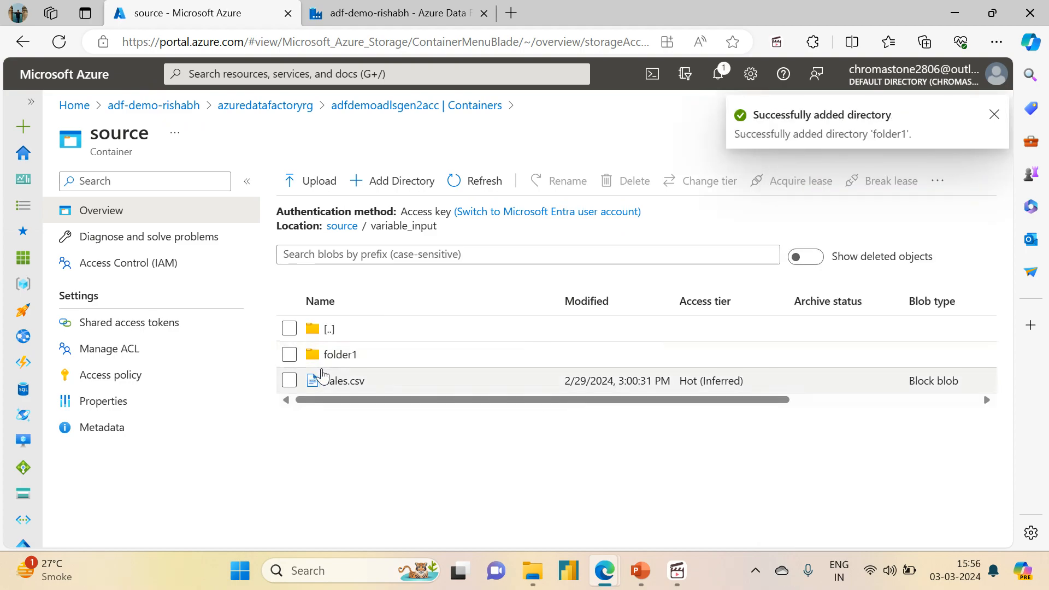
Step: Upload Screenshot 2024-02-28 152532.png from Downloads into folder1 and return to the variable_input folder
{"action": "left_click", "coordinate": [336, 356]}
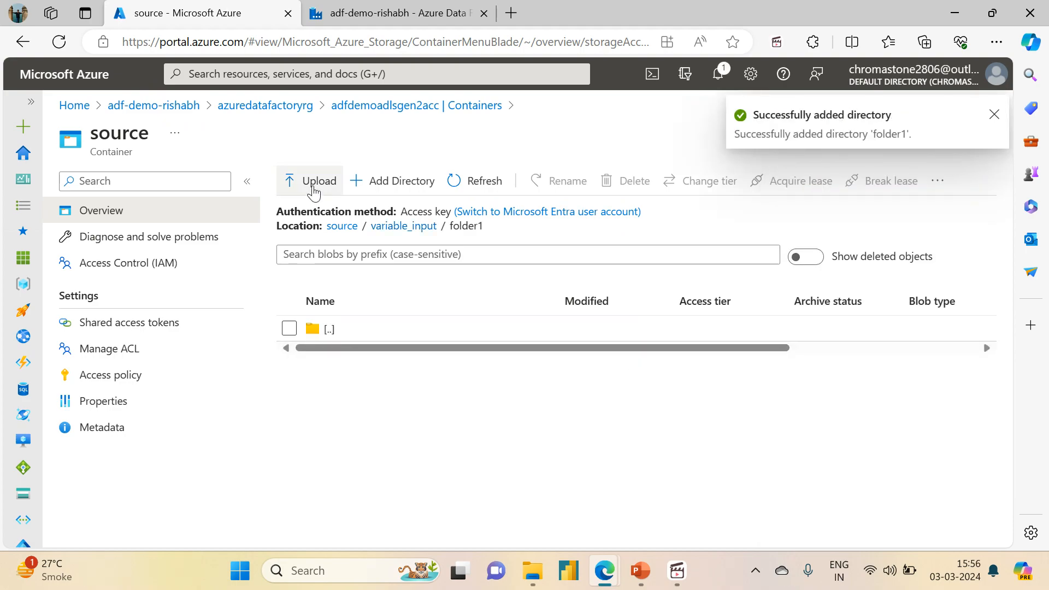
{"action": "left_click", "coordinate": [313, 183]}
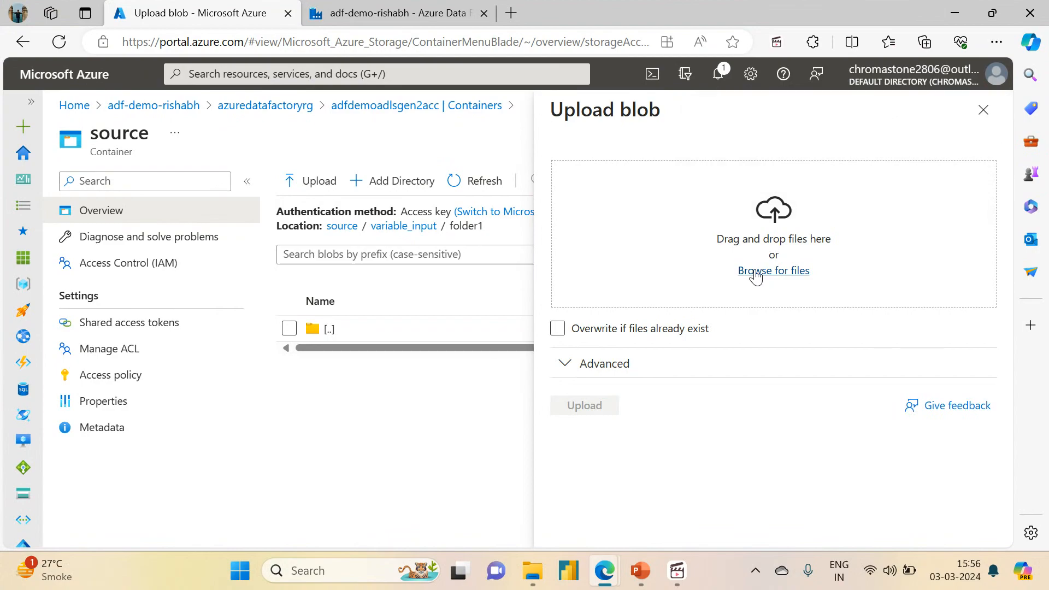
{"action": "left_click", "coordinate": [754, 273]}
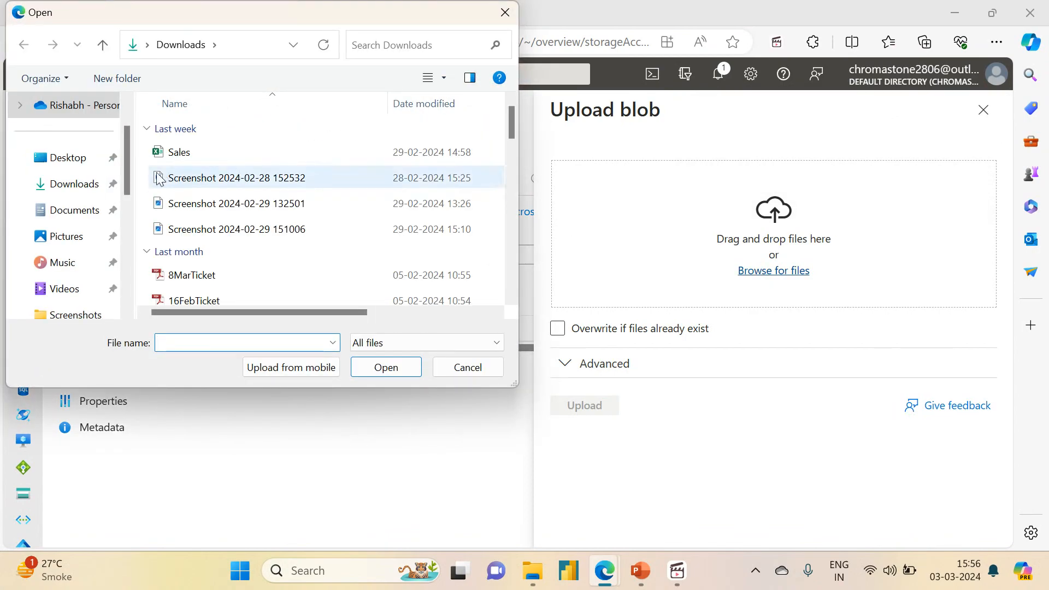
{"action": "left_click", "coordinate": [182, 154]}
{"action": "left_click", "coordinate": [203, 178]}
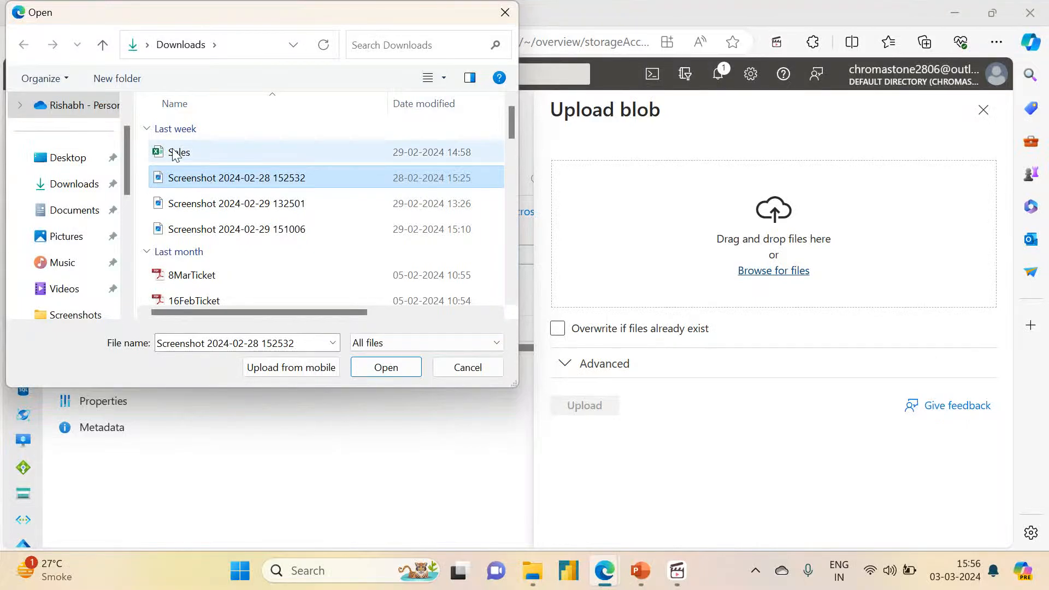
{"action": "left_click", "coordinate": [369, 370]}
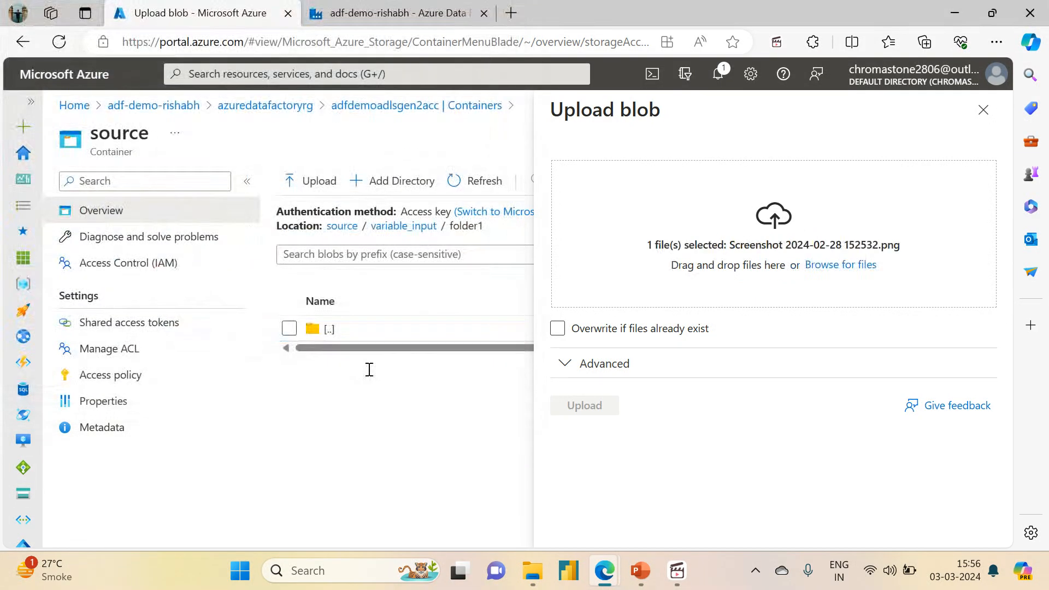
{"action": "left_click", "coordinate": [584, 406]}
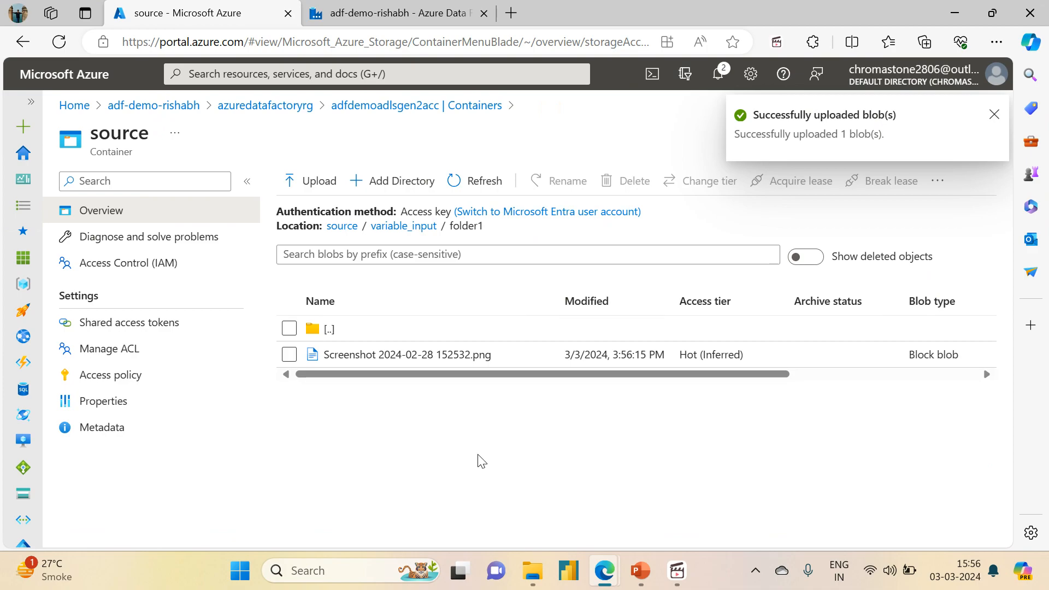
{"action": "left_click", "coordinate": [417, 233]}
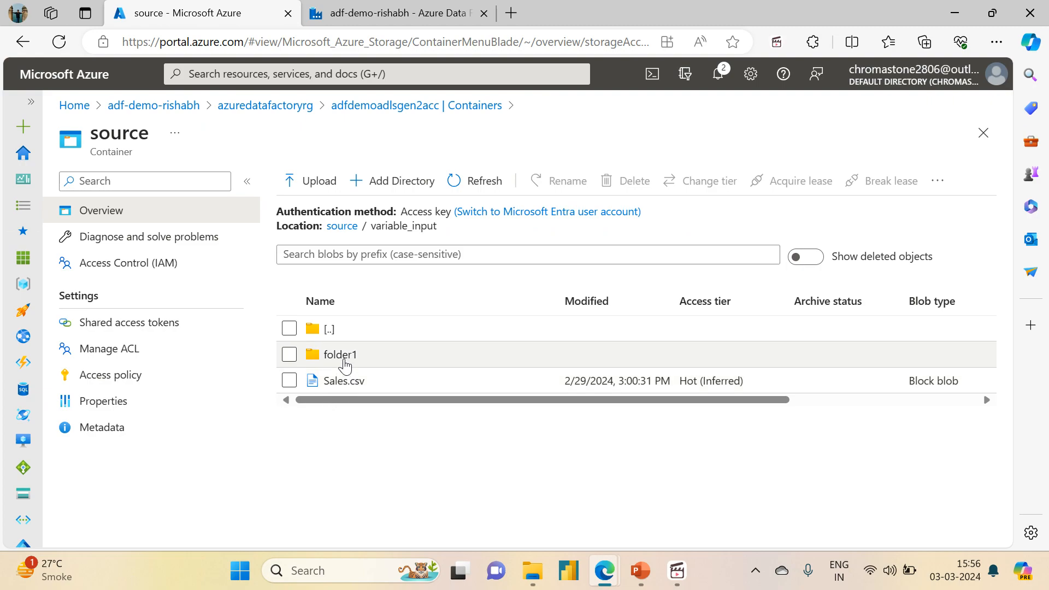
Step: Switch to Azure Data Factory and clone the pl_get_metadata_column_count_demo pipeline
{"action": "left_click", "coordinate": [366, 22]}
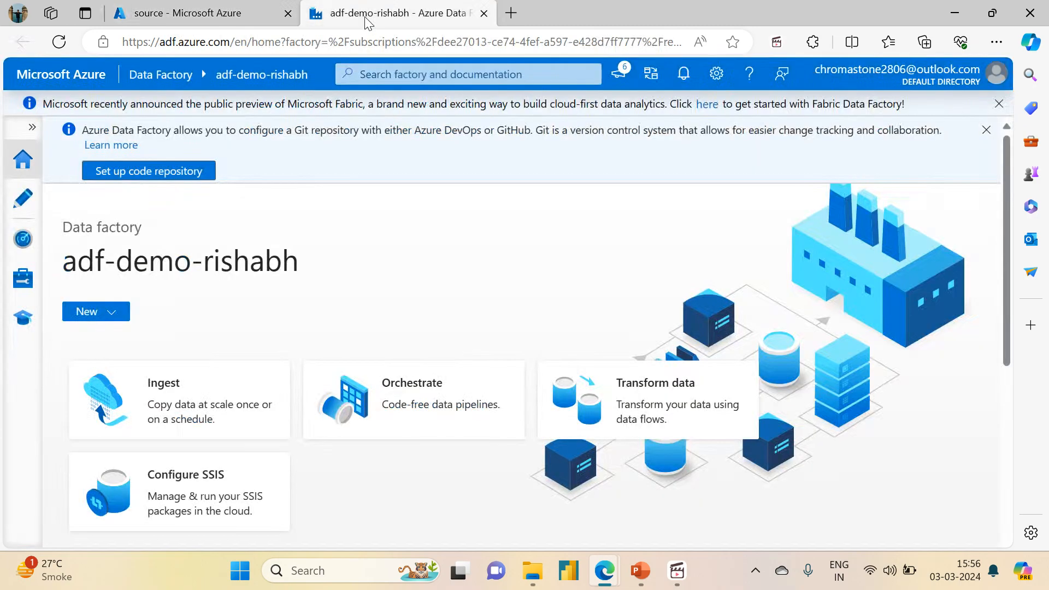
{"action": "left_click", "coordinate": [9, 211]}
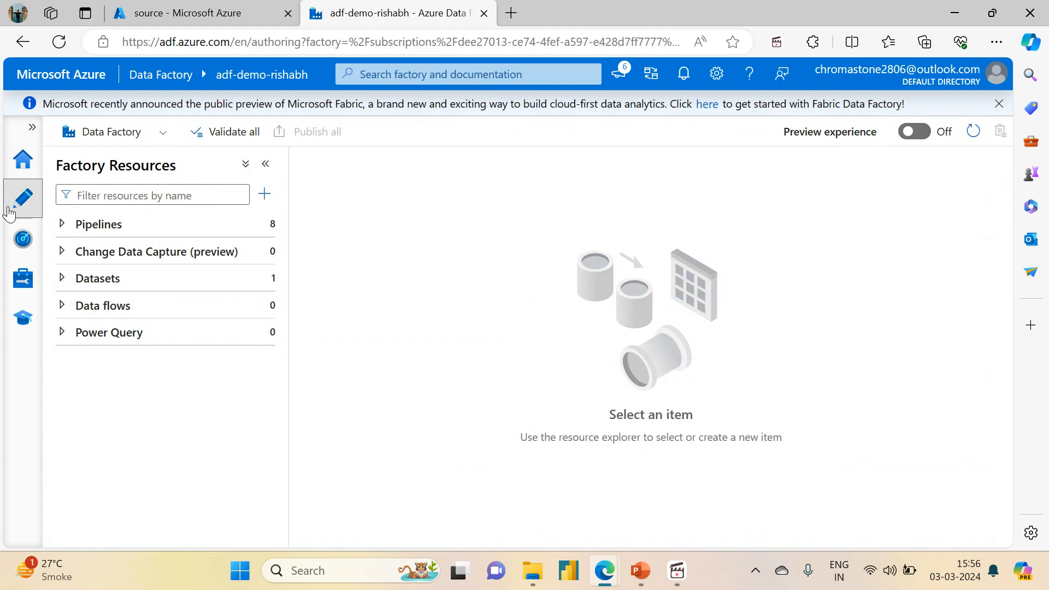
{"action": "left_click", "coordinate": [62, 224]}
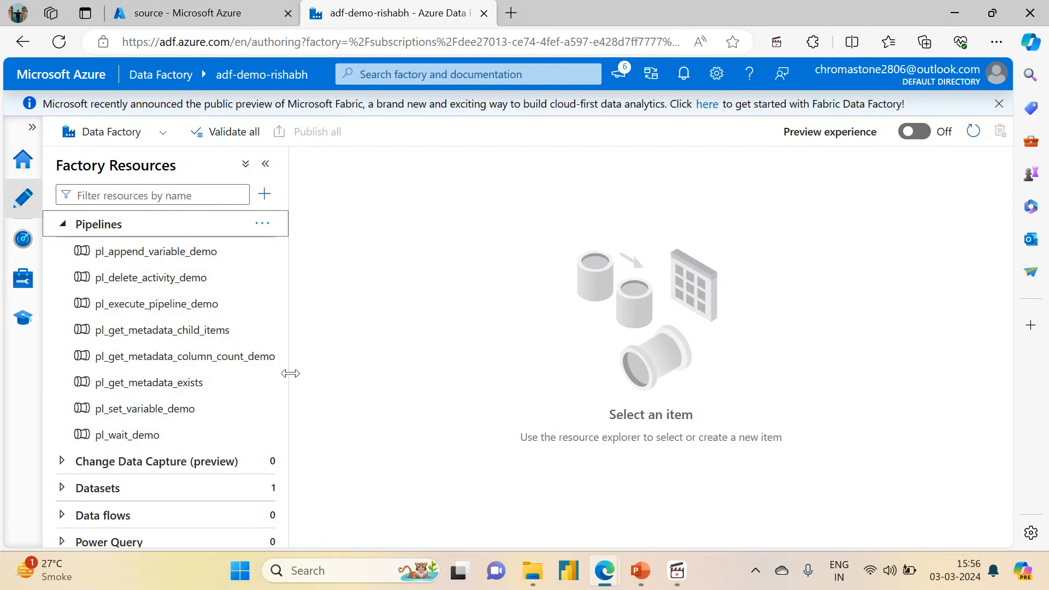
{"action": "mouse_move", "coordinate": [290, 375]}
{"action": "left_mouse_down"}
{"action": "mouse_move", "coordinate": [322, 374]}
{"action": "mouse_move", "coordinate": [307, 377]}
{"action": "left_mouse_up"}
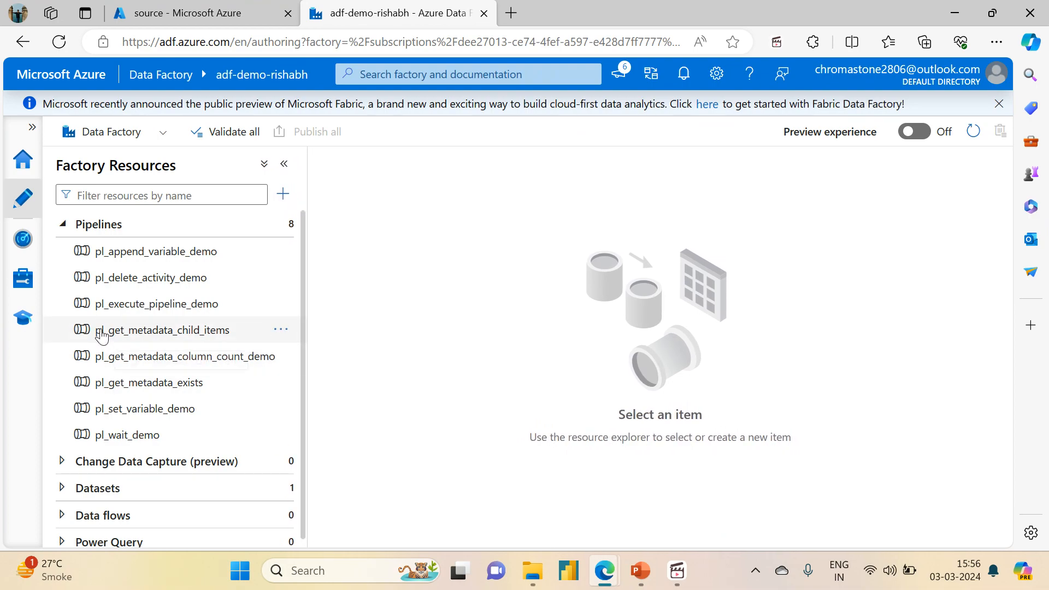
{"action": "left_click", "coordinate": [280, 329]}
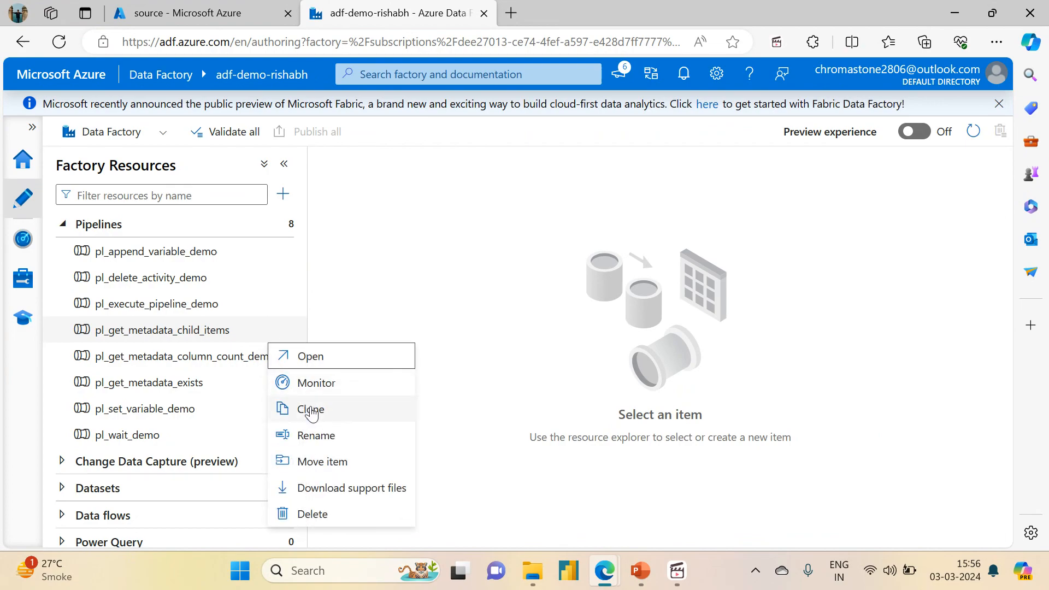
{"action": "left_click", "coordinate": [379, 282]}
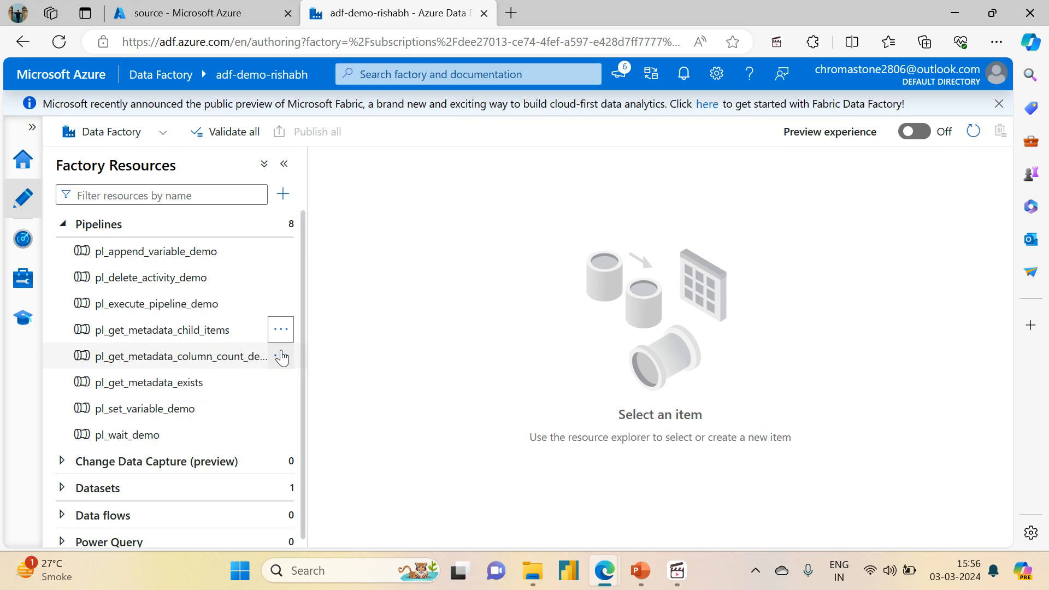
{"action": "left_click", "coordinate": [281, 357]}
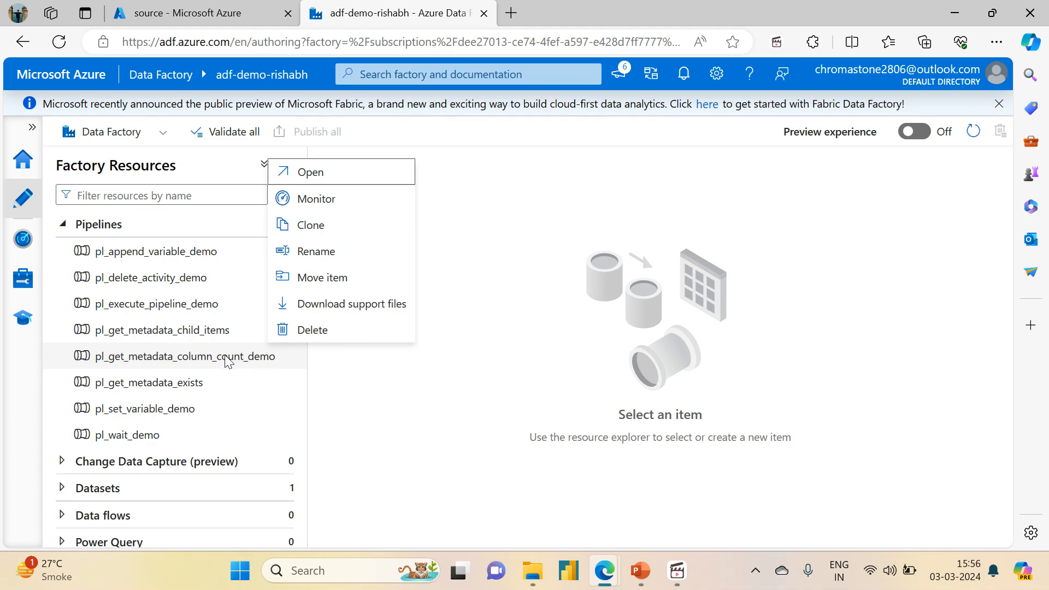
{"action": "left_click", "coordinate": [311, 225]}
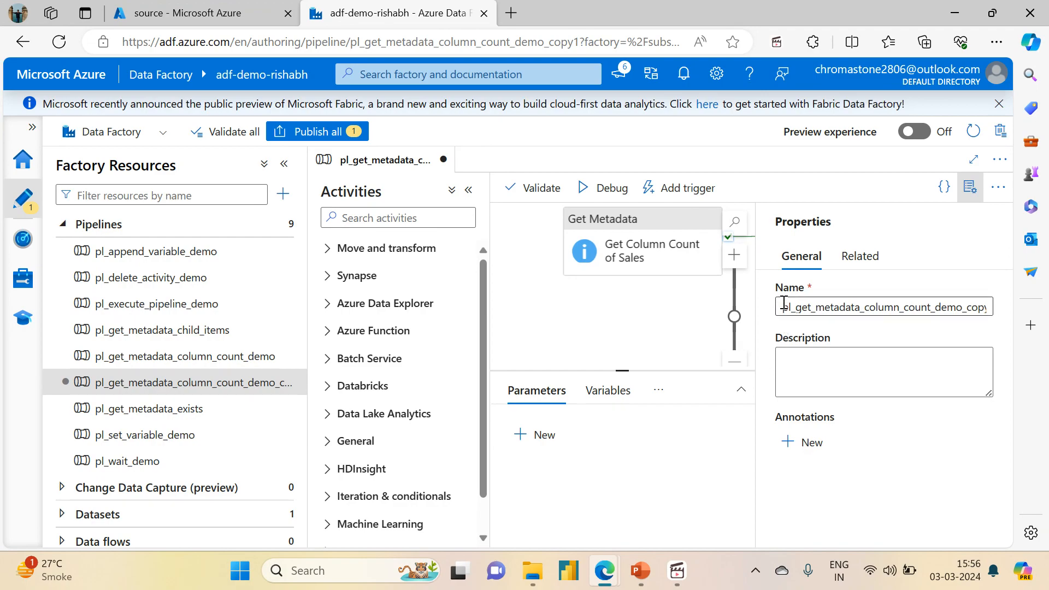
Step: Rename the cloned pipeline to pl_get_metadata_item_name_type_demo and close its properties
{"action": "left_click_drag", "start_coordinate": [784, 306], "coordinate": [988, 304]}
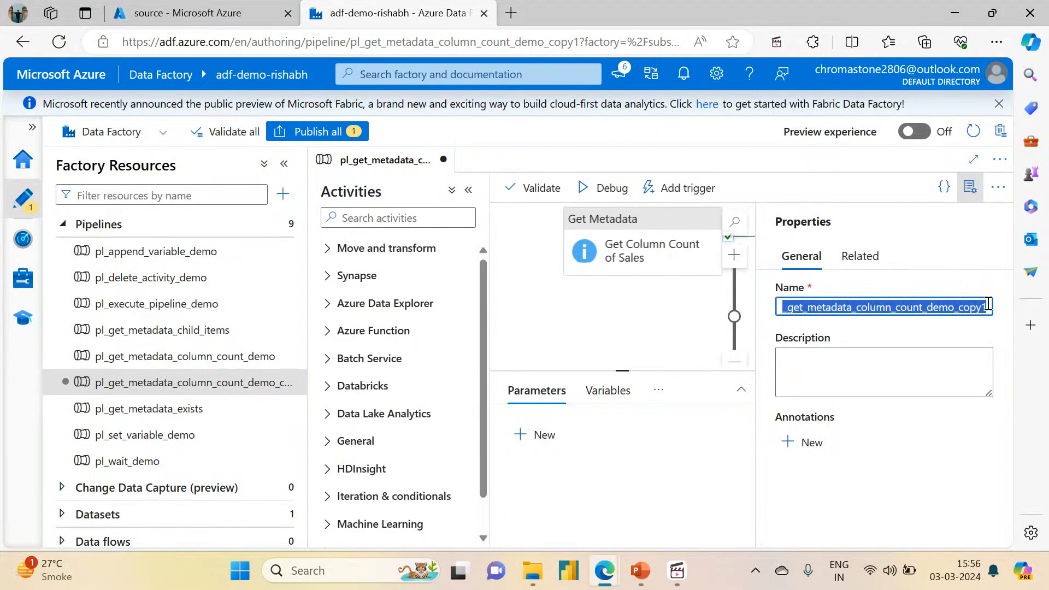
{"action": "left_click", "coordinate": [987, 304]}
{"action": "key", "text": "BackSpace"}
{"action": "key", "text": "BackSpace"}
{"action": "key", "text": "BackSpace"}
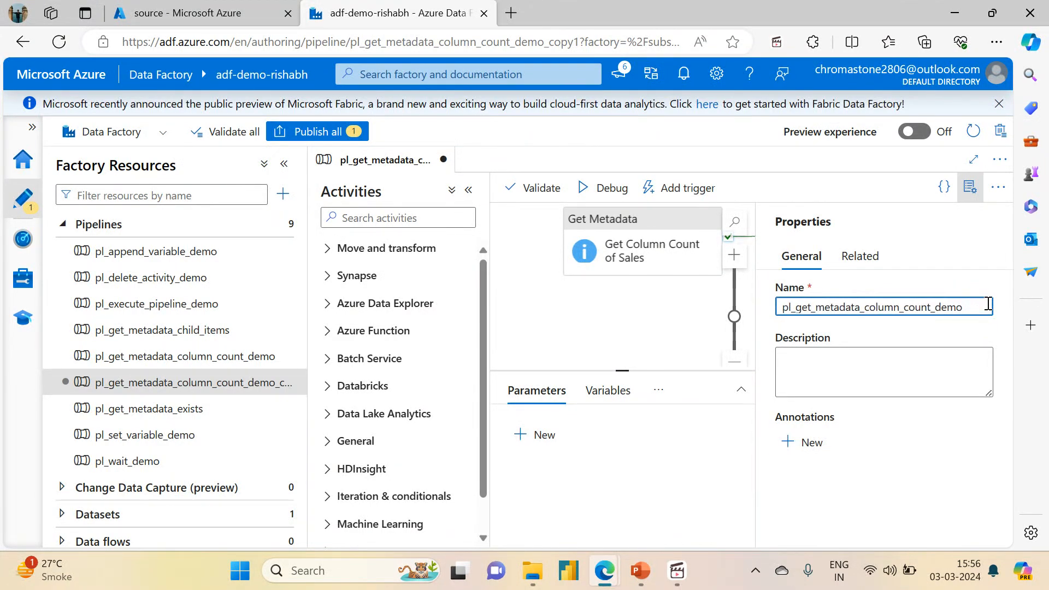
{"action": "key", "text": "BackSpace"}
{"action": "key", "text": "BackSpace"}
{"action": "key", "text": "BackSpace"}
{"action": "key", "text": "BackSpace"}
{"action": "key", "text": "BackSpace"}
{"action": "key", "text": "BackSpace"}
{"action": "key", "text": "BackSpace"}
{"action": "key", "text": "BackSpace"}
{"action": "key", "text": "BackSpace"}
{"action": "key", "text": "BackSpace"}
{"action": "key", "text": "BackSpace"}
{"action": "key", "text": "BackSpace"}
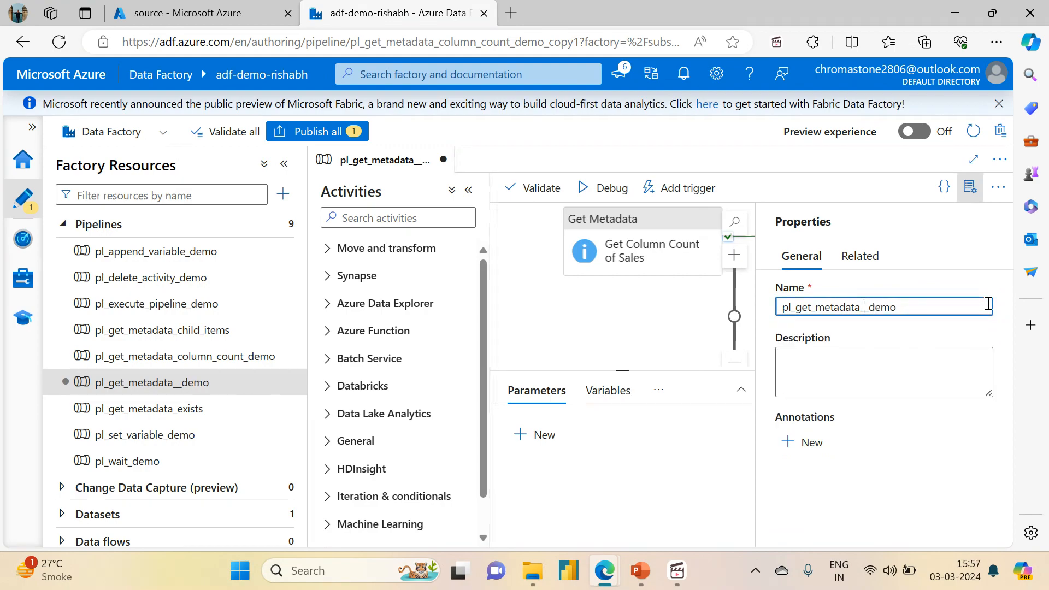
{"action": "type", "text": "item_name"}
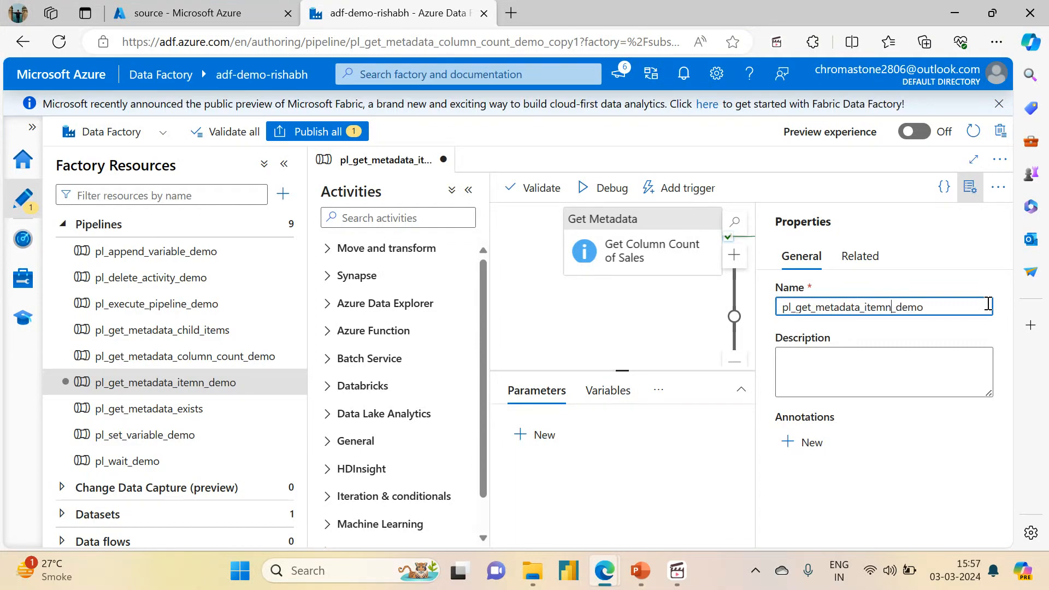
{"action": "type", "text": "_"}
{"action": "key", "text": "Right"}
{"action": "key", "text": "Right"}
{"action": "key", "text": "Right"}
{"action": "type", "text": "_yu"}
{"action": "key", "text": "BackSpace"}
{"action": "key", "text": "BackSpace"}
{"action": "type", "text": "type_"}
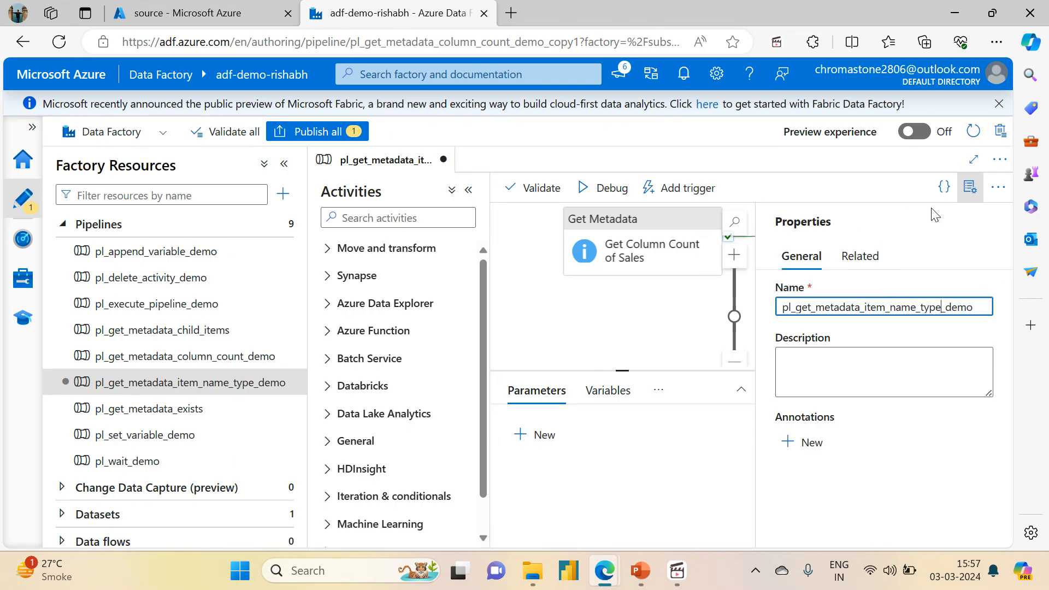
{"action": "left_click", "coordinate": [969, 187]}
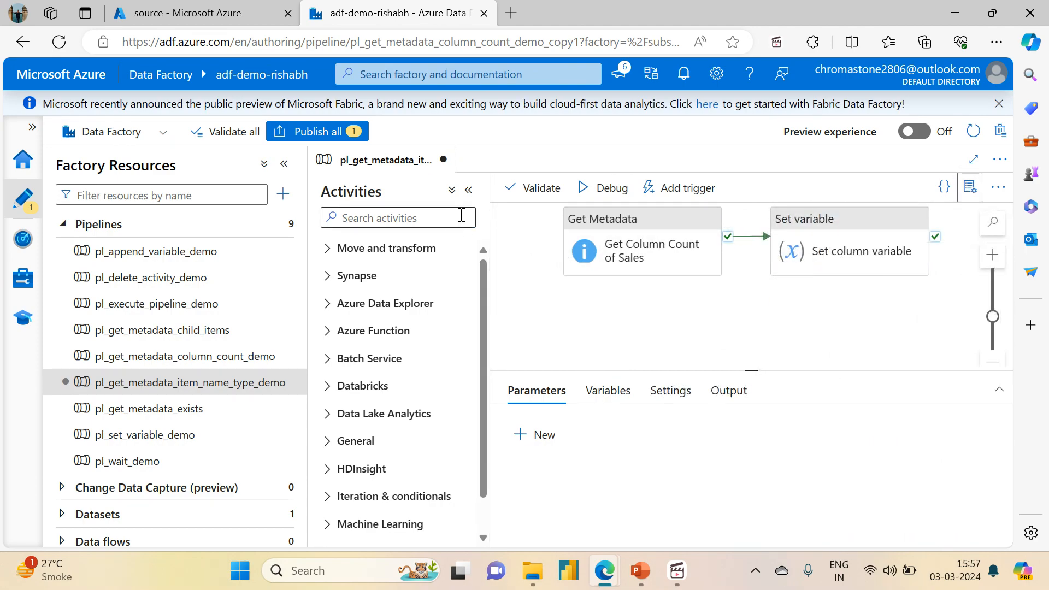
{"action": "left_click", "coordinate": [285, 163]}
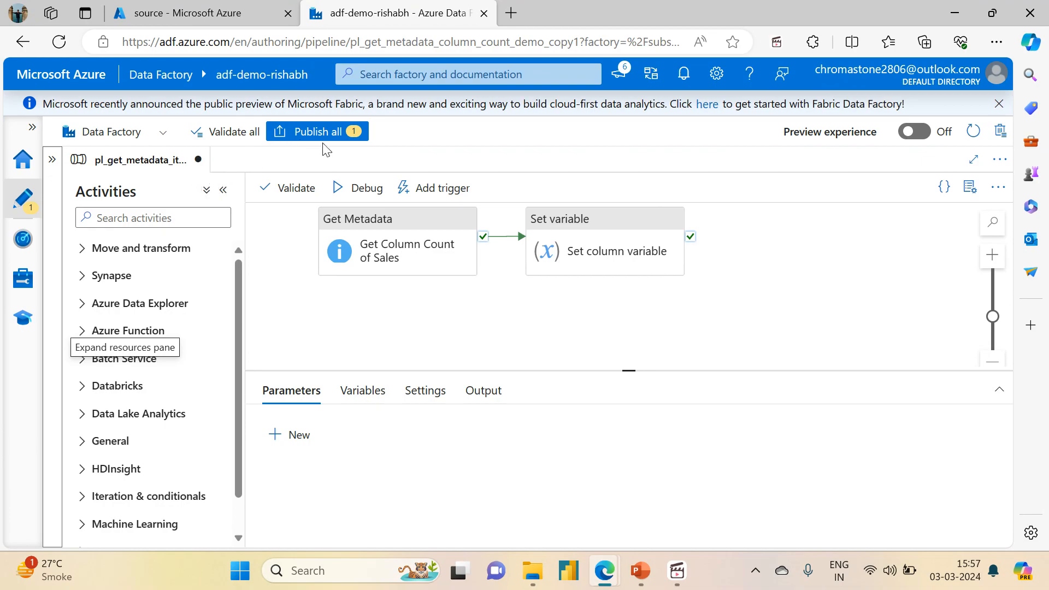
{"action": "left_click", "coordinate": [52, 159]}
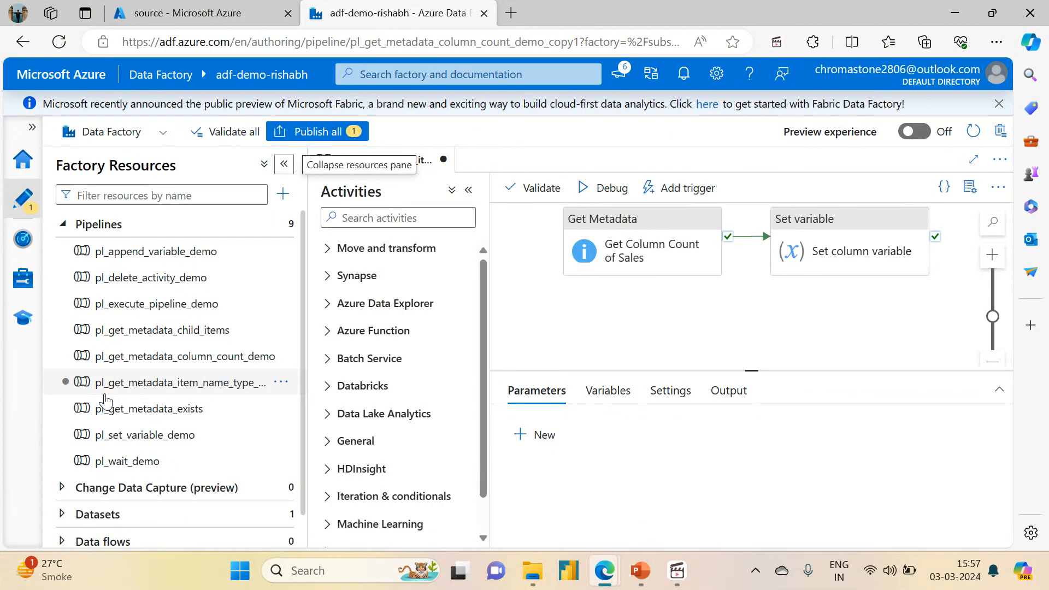
{"action": "left_click", "coordinate": [262, 383]}
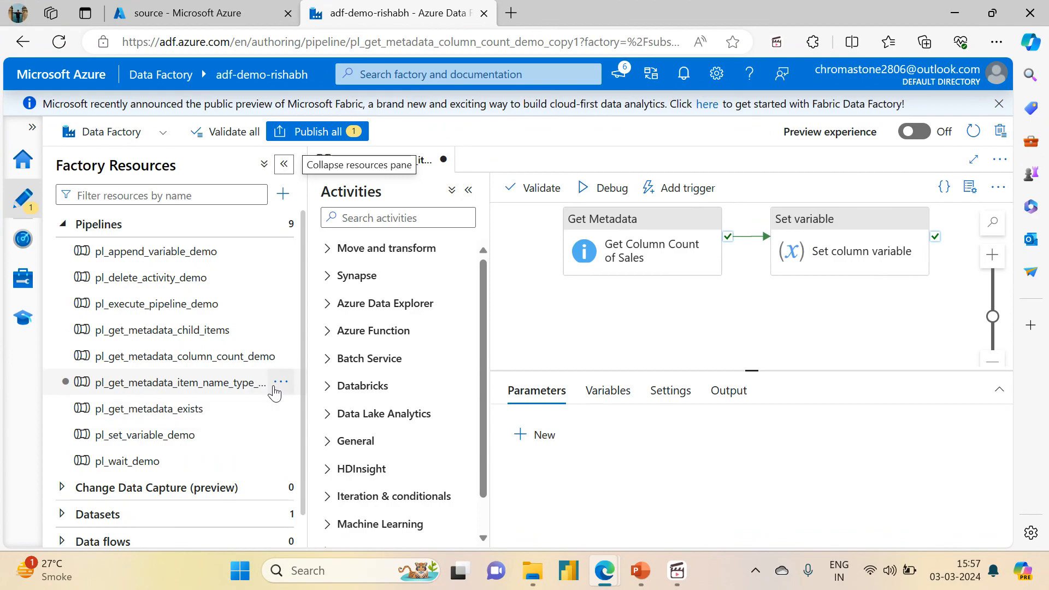
Step: Clone the Get Column Count of Sales and Set column variable activities in the pipeline
{"action": "left_click", "coordinate": [651, 232]}
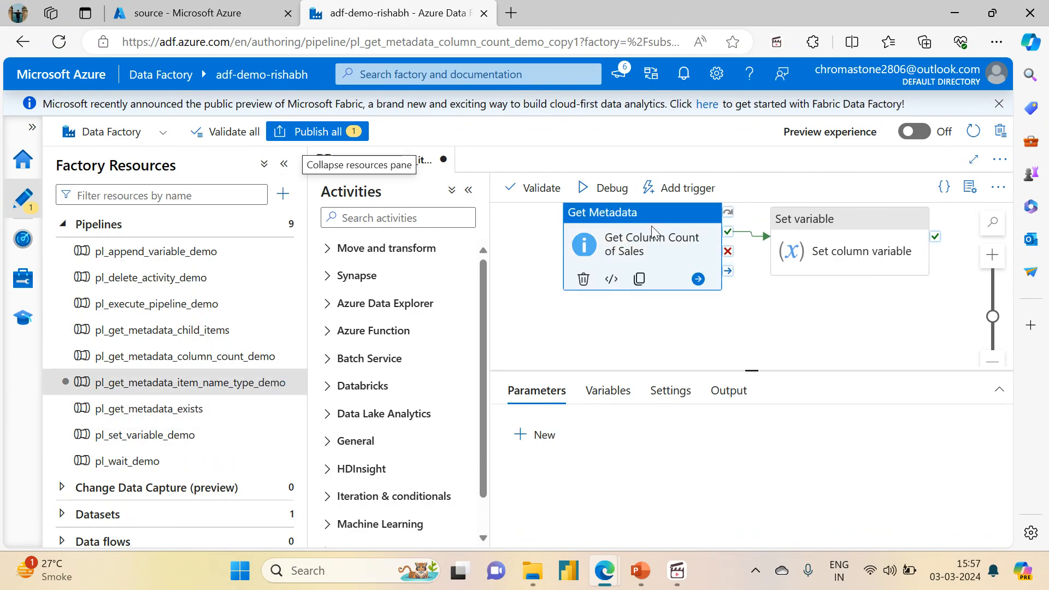
{"action": "left_click", "coordinate": [638, 282]}
{"action": "left_click", "coordinate": [847, 224]}
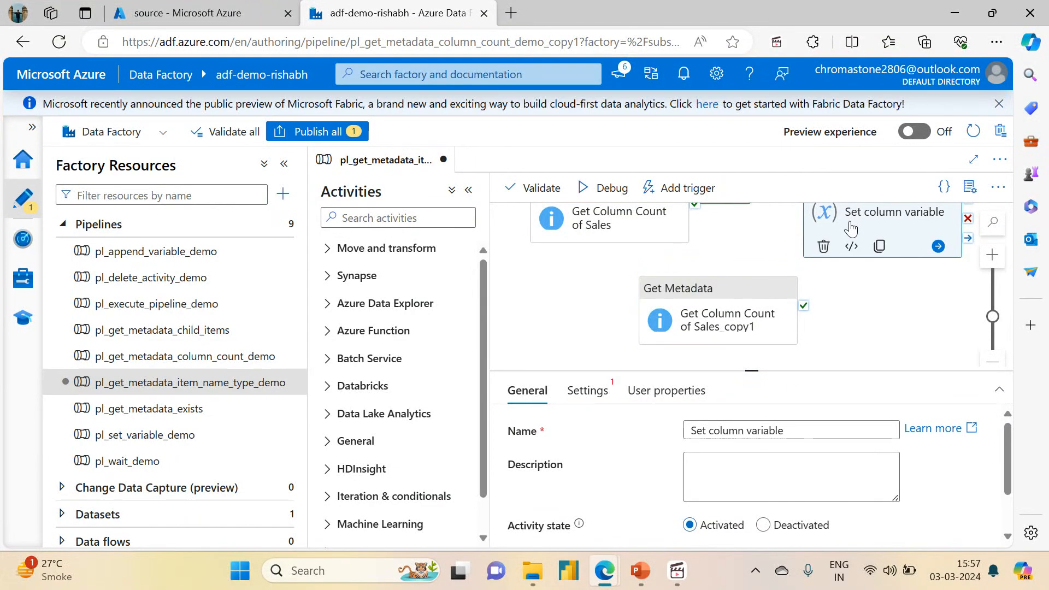
{"action": "left_click", "coordinate": [881, 245]}
Step: Place the two activity copies side by side under the originals and connect Get Metadata to Set variable on success
{"action": "left_click_drag", "start_coordinate": [688, 294], "coordinate": [575, 281]}
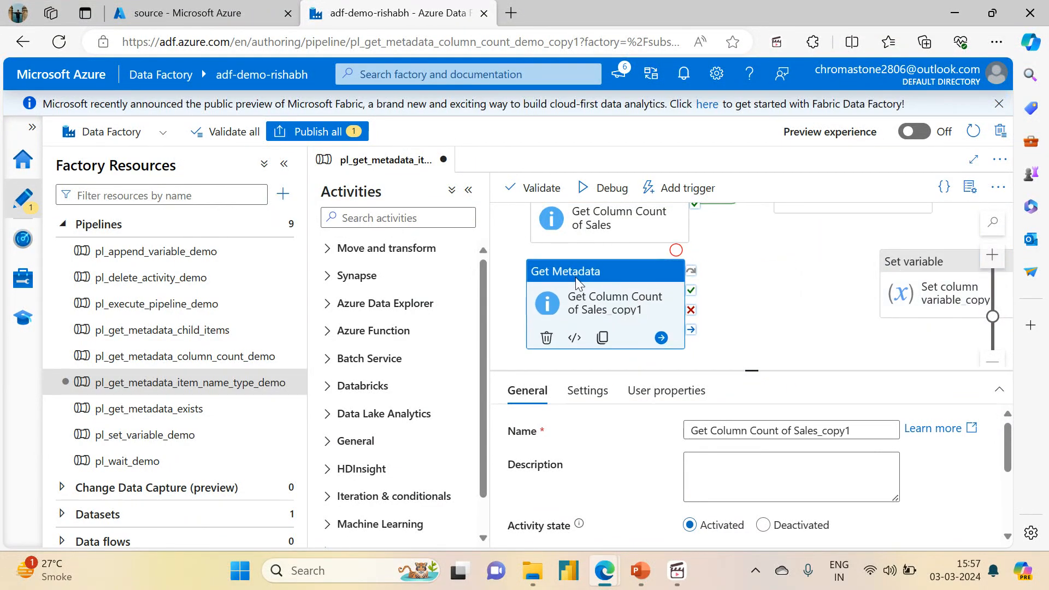
{"action": "left_click_drag", "start_coordinate": [913, 262], "coordinate": [813, 275]}
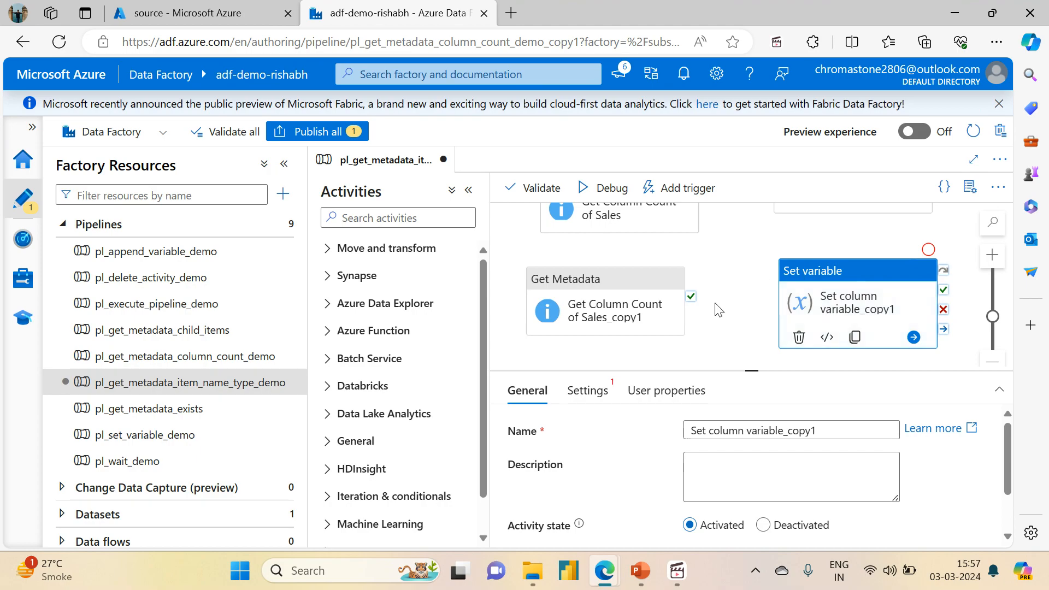
{"action": "left_click_drag", "start_coordinate": [692, 296], "coordinate": [781, 298]}
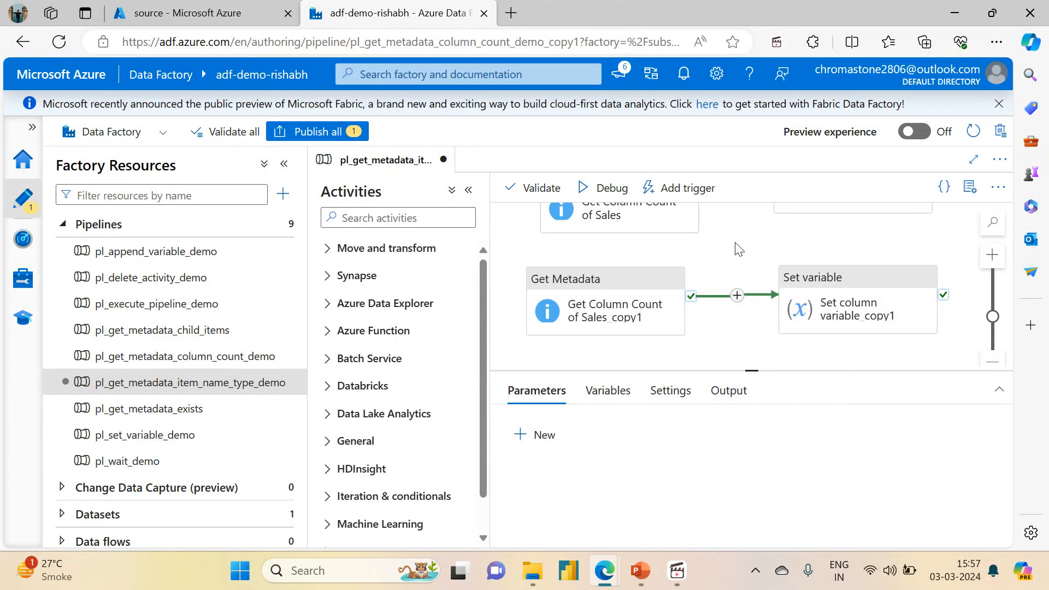
{"action": "left_click", "coordinate": [284, 164]}
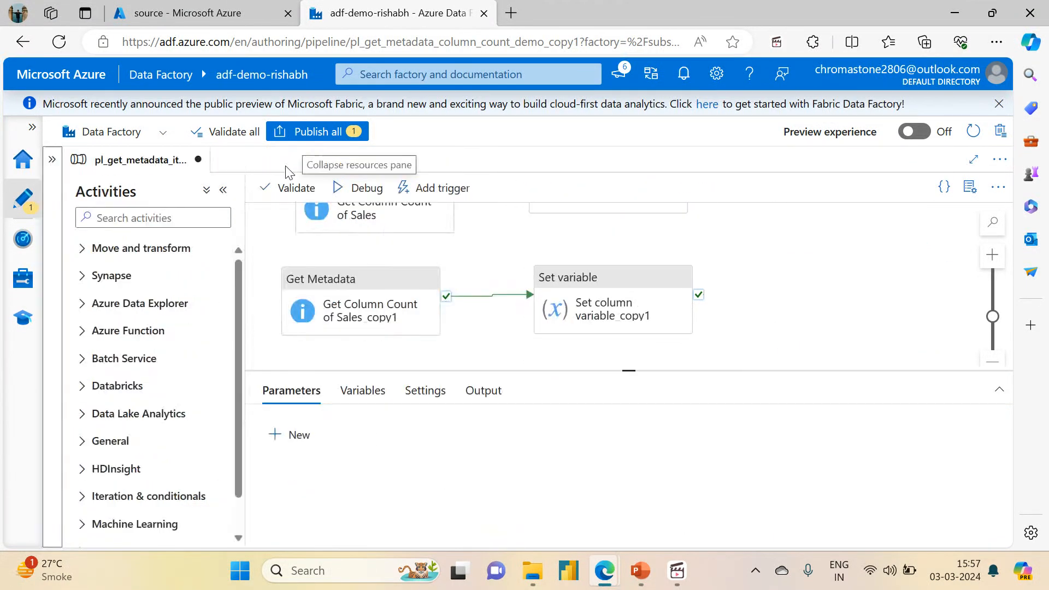
Step: Reposition the Get Column Count of Sales activity directly above its copy on the pipeline canvas
{"action": "left_click_drag", "start_coordinate": [636, 371], "coordinate": [654, 412]}
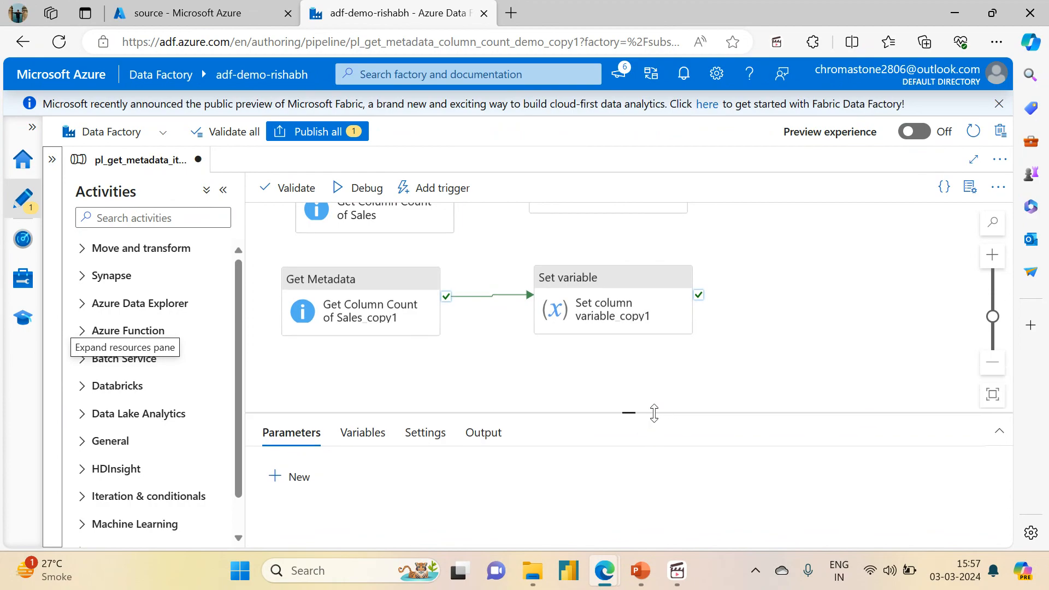
{"action": "left_click", "coordinate": [993, 395]}
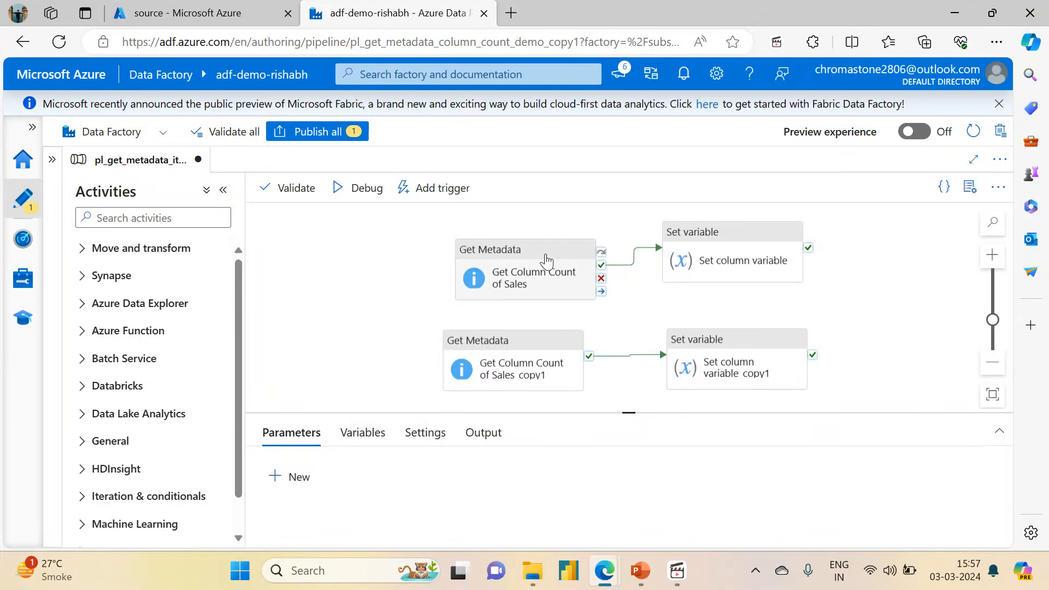
{"action": "left_click_drag", "start_coordinate": [534, 253], "coordinate": [518, 242]}
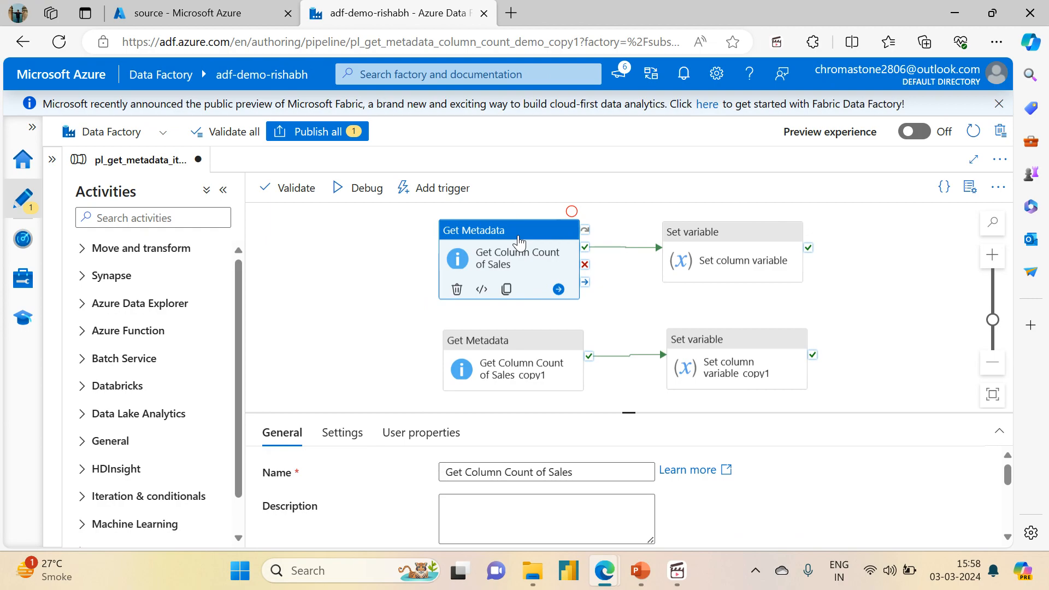
{"action": "left_click", "coordinate": [993, 394]}
{"action": "left_click_drag", "start_coordinate": [877, 290], "coordinate": [871, 282]}
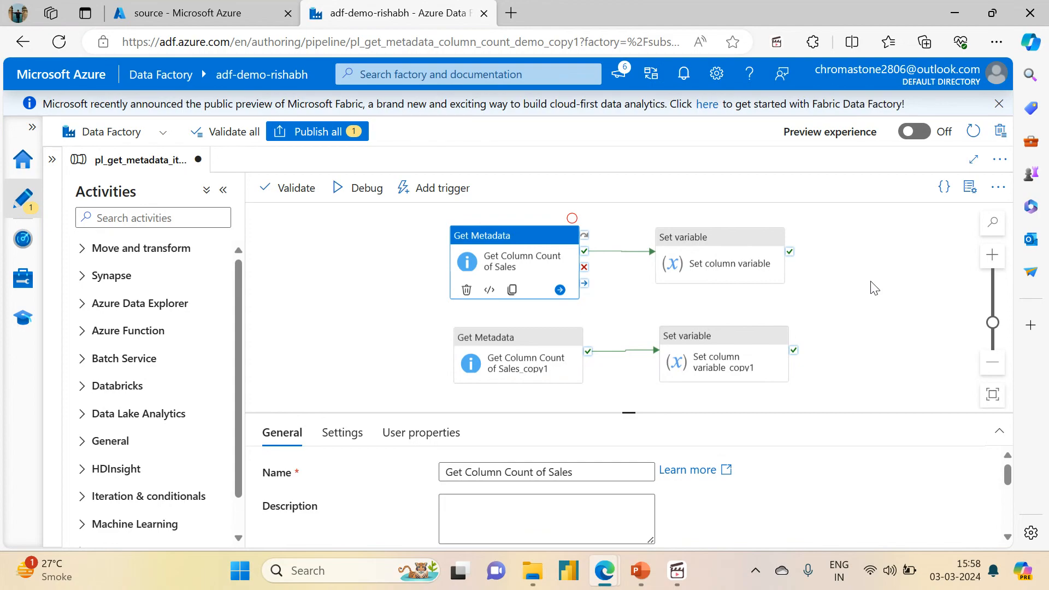
{"action": "left_click_drag", "start_coordinate": [633, 414], "coordinate": [571, 414]}
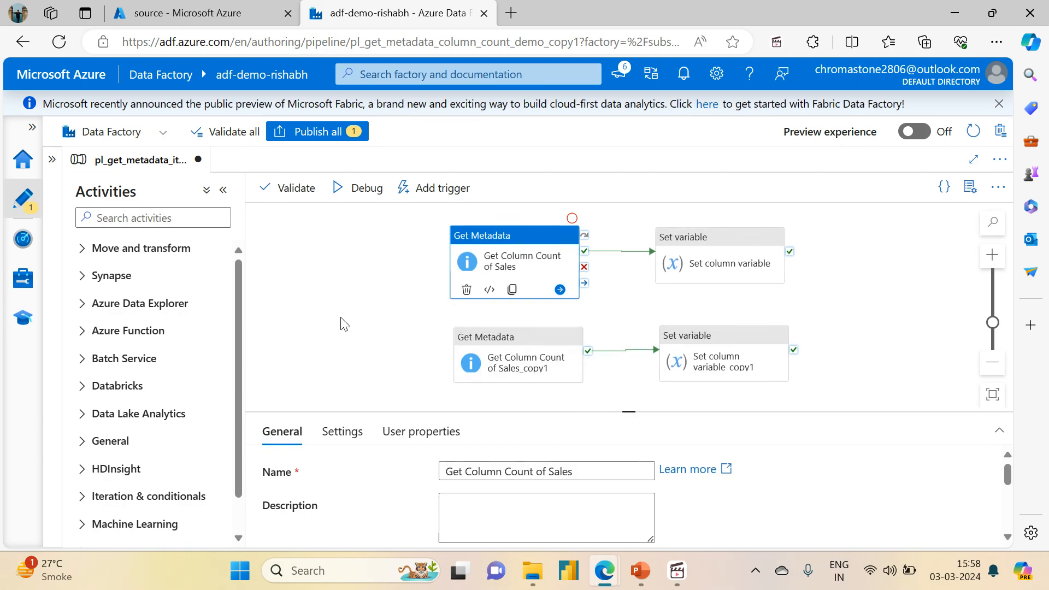
{"action": "left_click", "coordinate": [403, 290]}
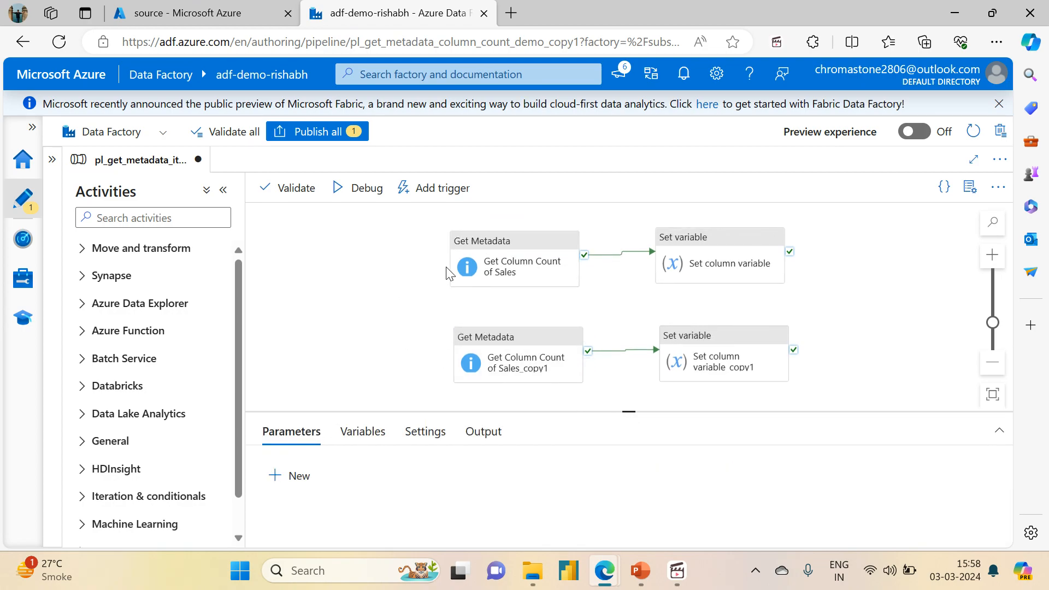
Step: Rename the Get Column Count of Sales activity to Get Sales CSV metadata
{"action": "left_click", "coordinate": [494, 251]}
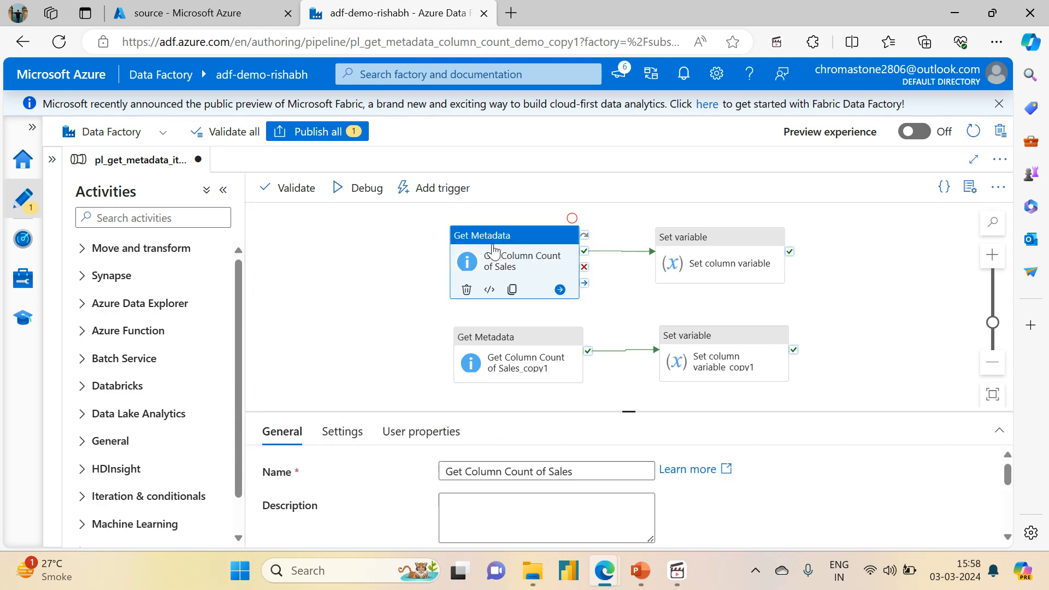
{"action": "left_click_drag", "start_coordinate": [628, 409], "coordinate": [629, 289]}
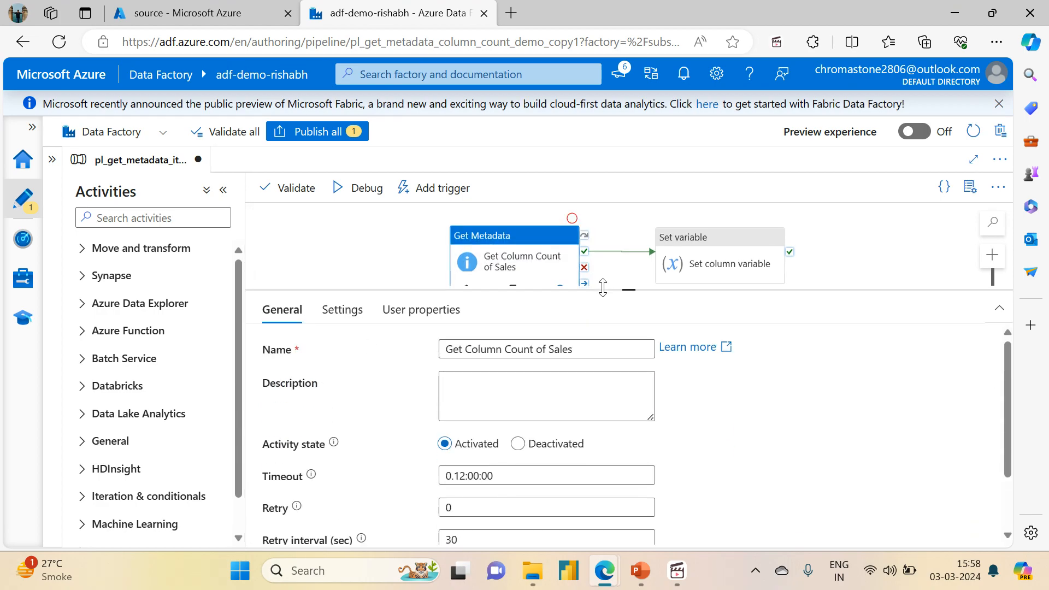
{"action": "left_click_drag", "start_coordinate": [465, 350], "coordinate": [582, 340]}
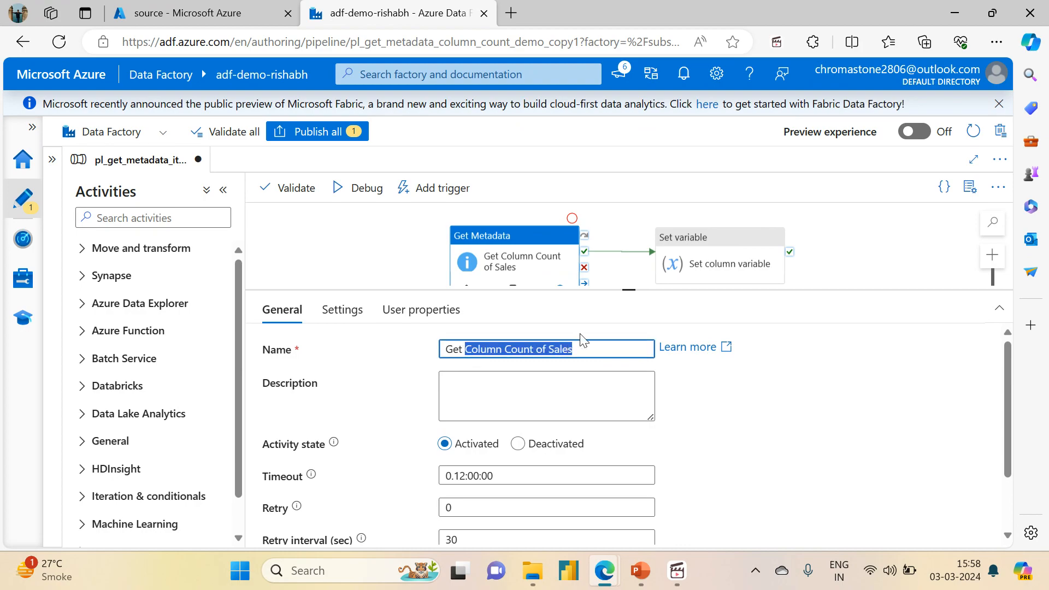
{"action": "type", "text": "Sales CSV met"}
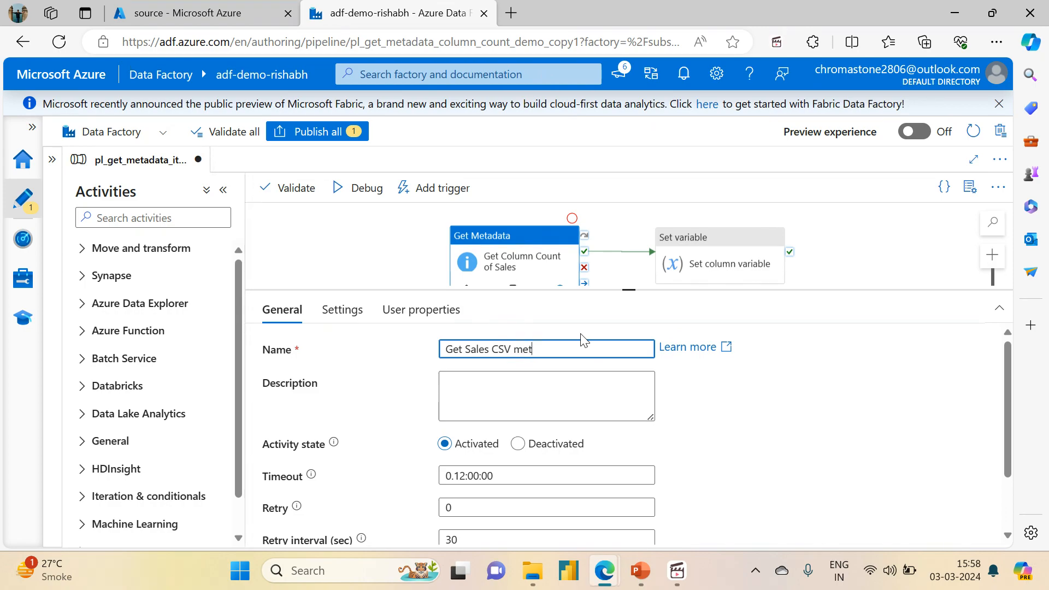
{"action": "type", "text": "da"}
{"action": "key", "text": "BackSpace"}
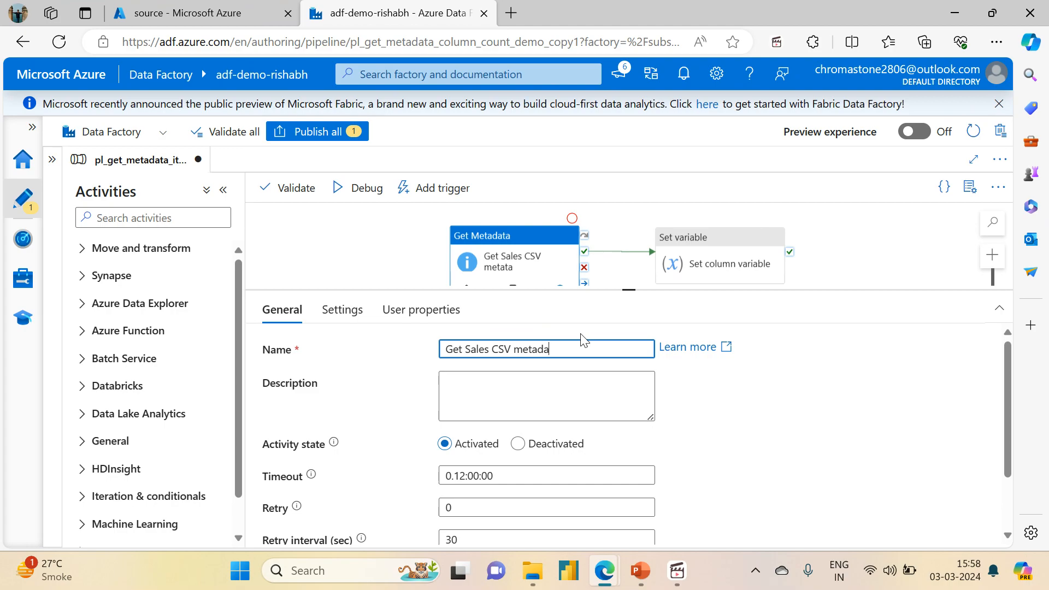
{"action": "left_click", "coordinate": [407, 261]}
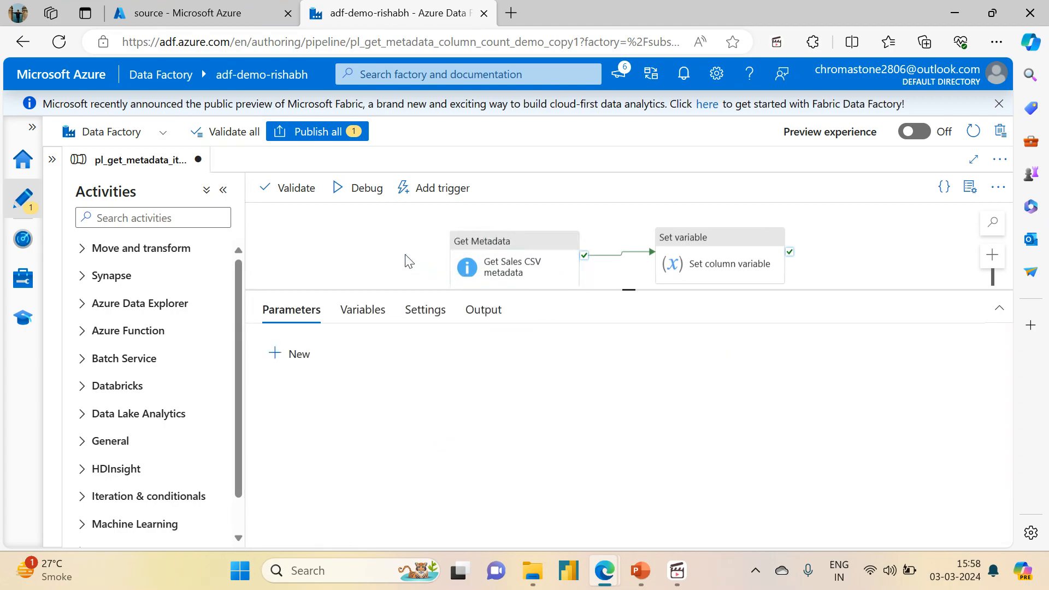
Step: Rename the copied Get Metadata activity to Get Folder1 metadata
{"action": "scroll", "coordinate": [896, 253], "scroll_direction": "up", "scroll_amount": 2}
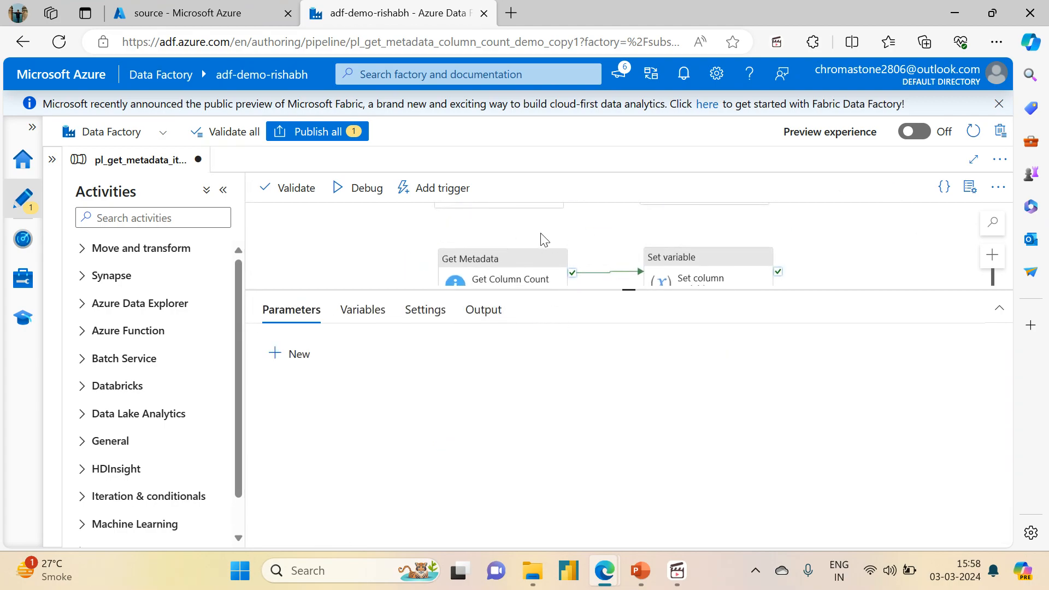
{"action": "left_click", "coordinate": [511, 262]}
{"action": "left_click_drag", "start_coordinate": [466, 351], "coordinate": [634, 343]}
{"action": "type", "text": "Folder1 CSV metadata"}
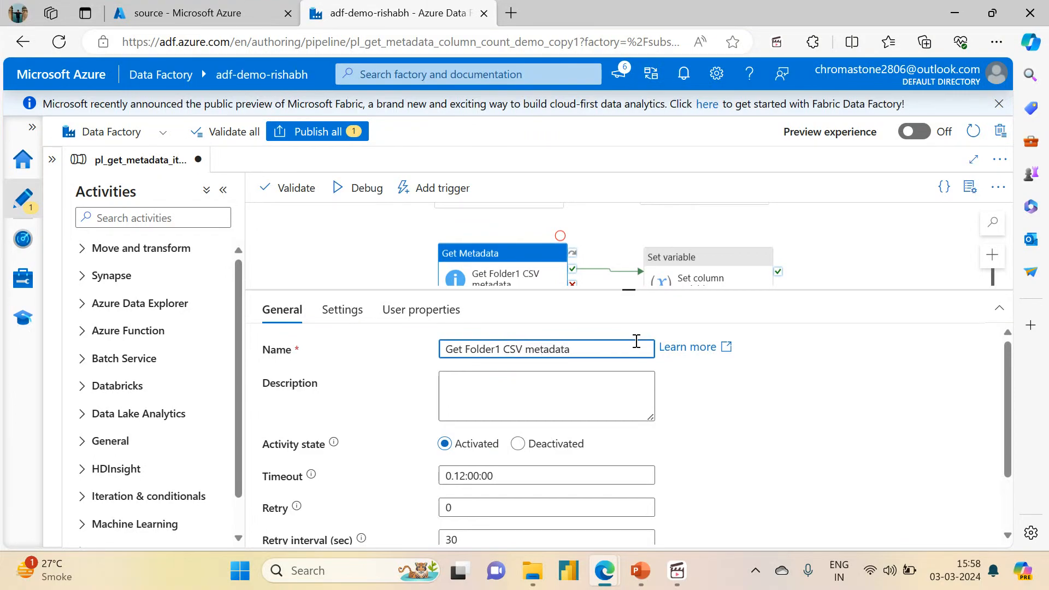
{"action": "double_click", "coordinate": [506, 348]}
{"action": "key", "text": "BackSpace"}
{"action": "left_click_drag", "start_coordinate": [813, 255], "coordinate": [796, 187]}
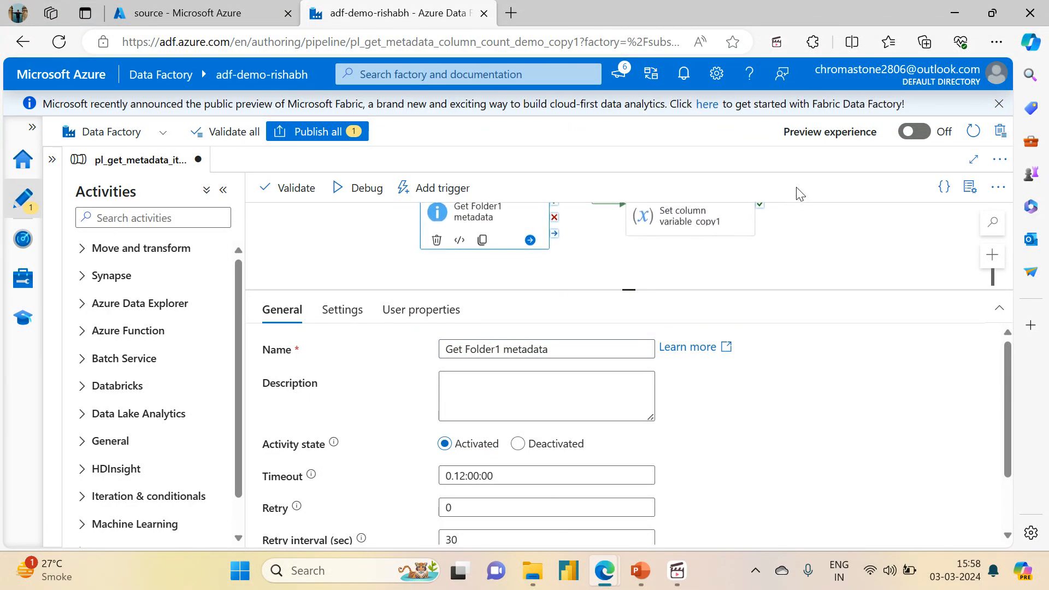
{"action": "left_click", "coordinate": [370, 258]}
Step: Rename the Set column variable activity to Set Sales Variable
{"action": "left_click_drag", "start_coordinate": [588, 257], "coordinate": [572, 394]}
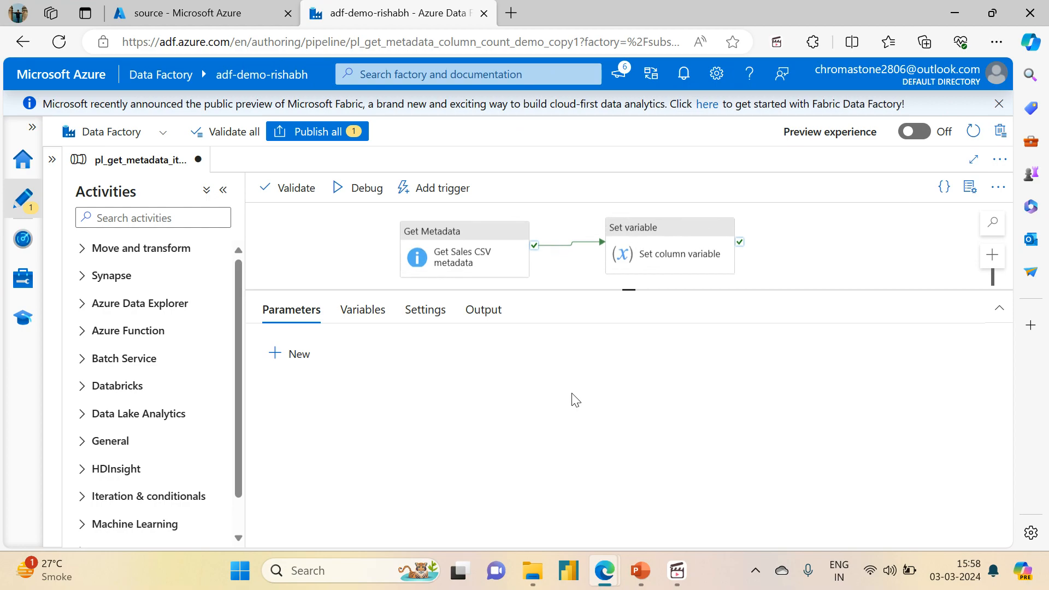
{"action": "left_click", "coordinate": [721, 243]}
{"action": "left_click_drag", "start_coordinate": [554, 350], "coordinate": [466, 349]}
{"action": "type", "text": "Sales"}
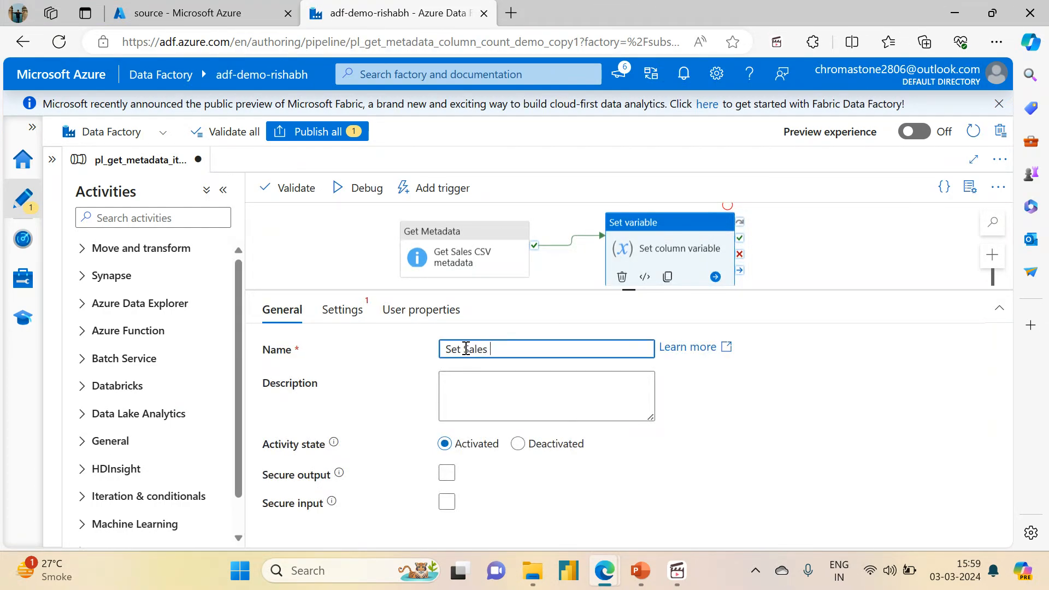
{"action": "type", "text": " Variable"}
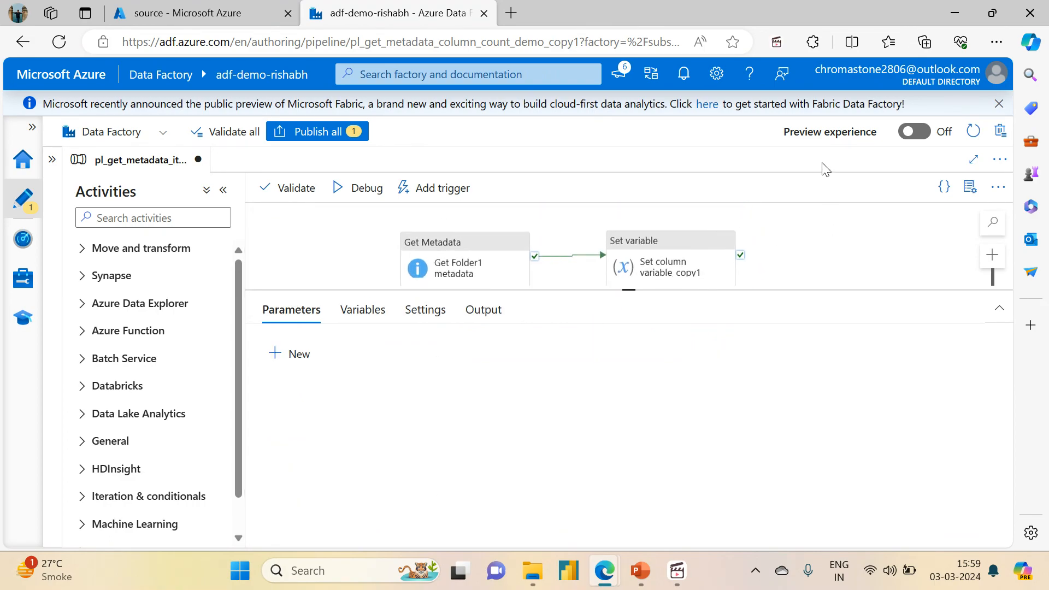
Step: Rename the copied Set variable activity to Set Folder Variable
{"action": "left_click", "coordinate": [646, 253]}
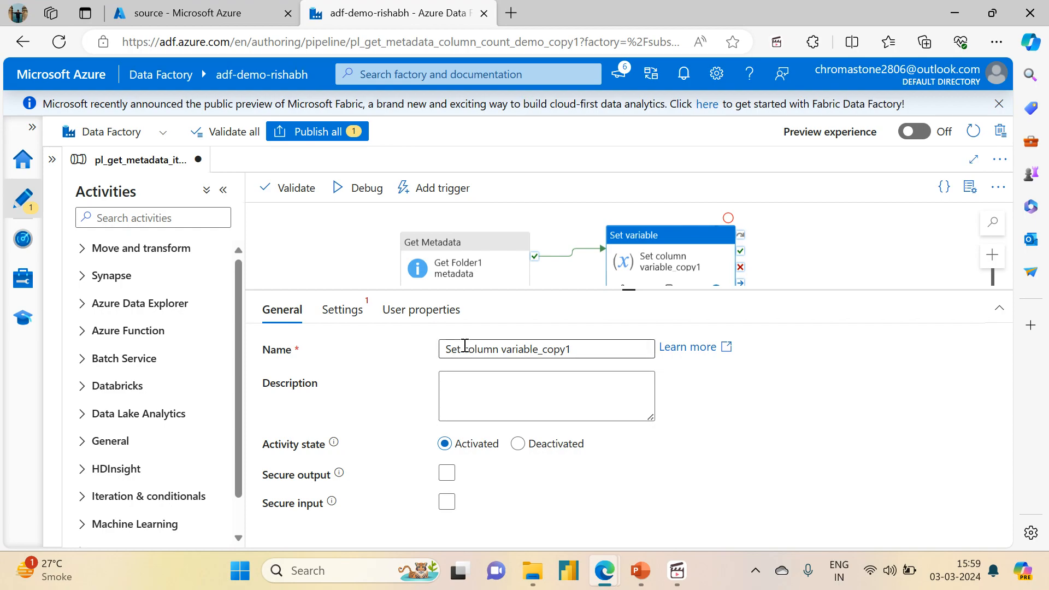
{"action": "left_click_drag", "start_coordinate": [462, 349], "coordinate": [600, 346]}
{"action": "type", "text": "Folder"}
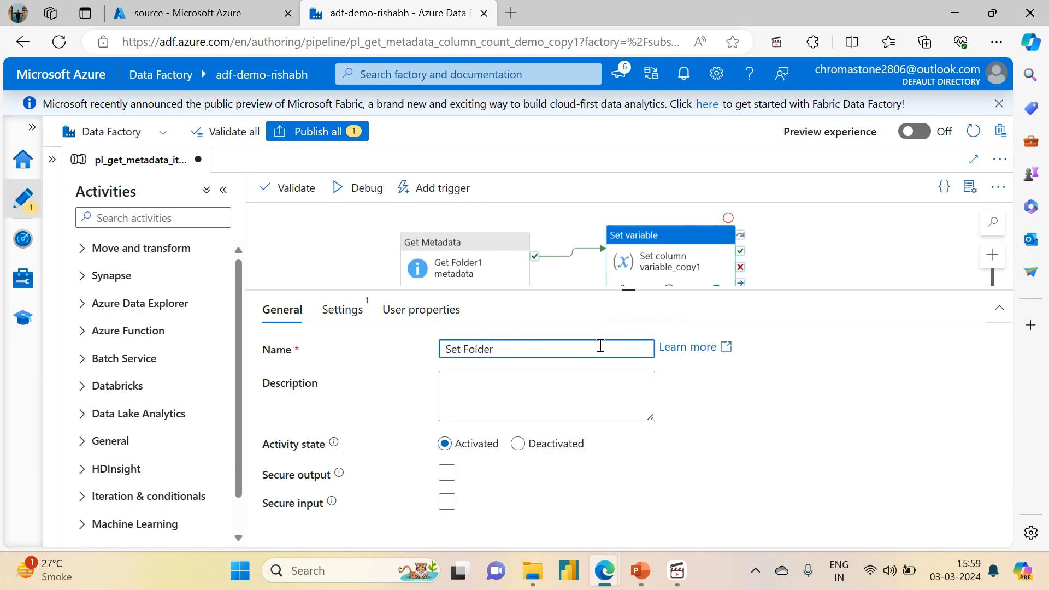
{"action": "type", "text": " Variable"}
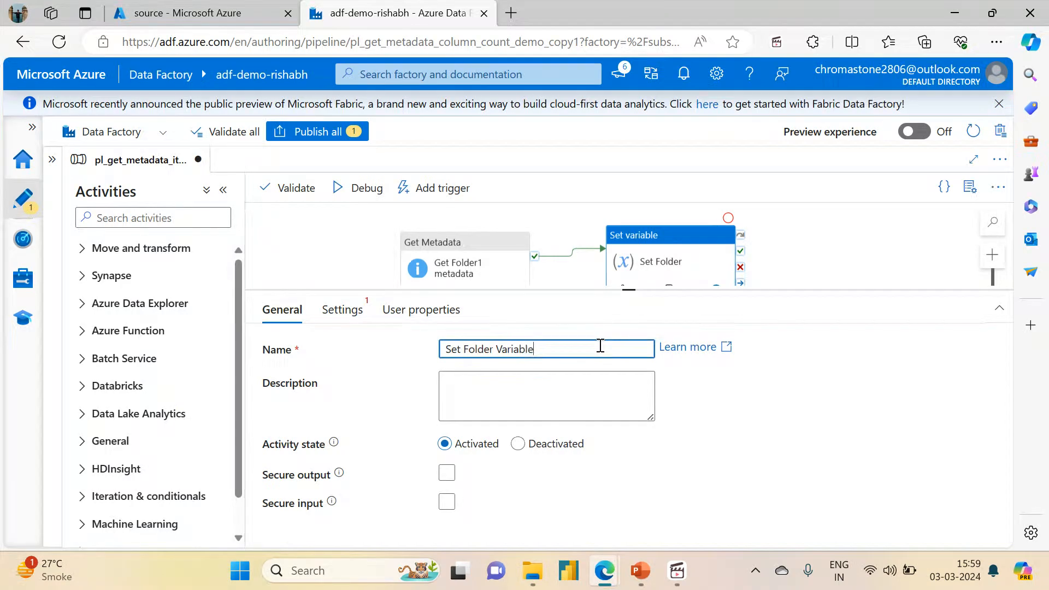
{"action": "left_click", "coordinate": [345, 246]}
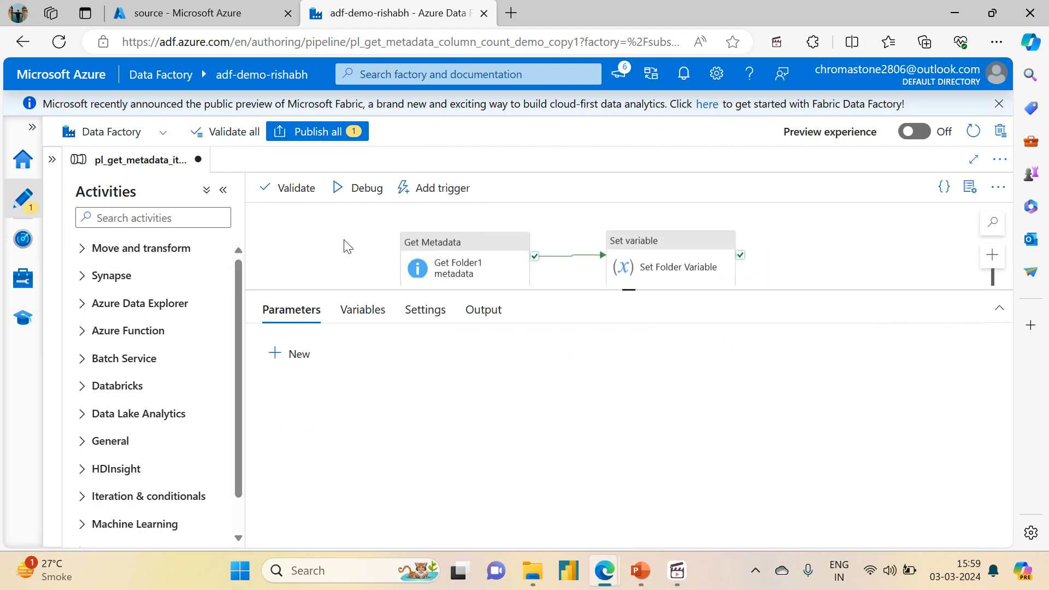
Step: Rename the pipeline variable no_of_columns to sales_type
{"action": "left_click", "coordinate": [366, 311]}
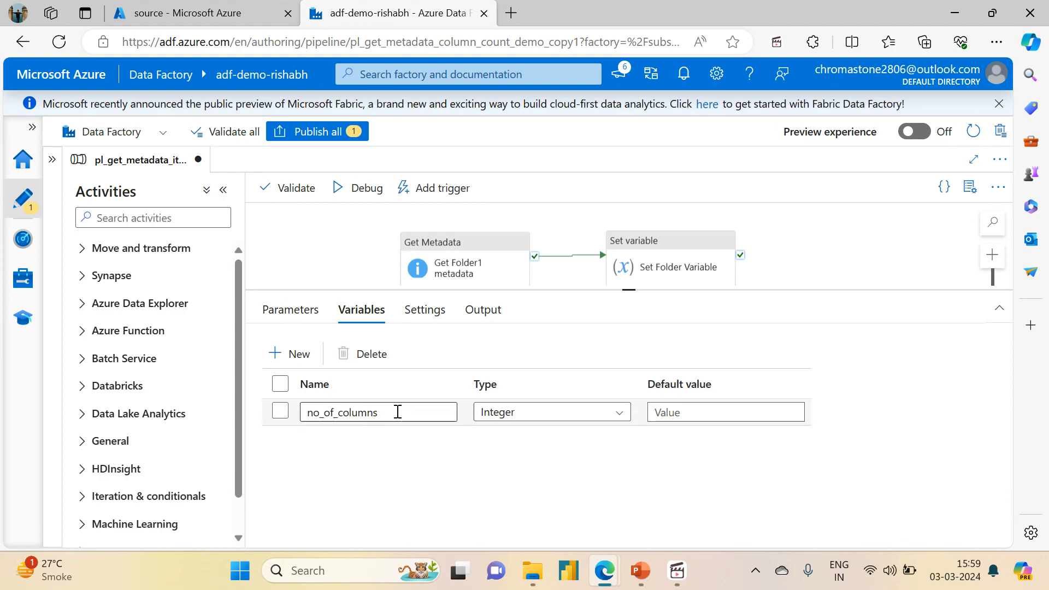
{"action": "left_click_drag", "start_coordinate": [398, 412], "coordinate": [228, 409]}
{"action": "key", "text": "BackSpace"}
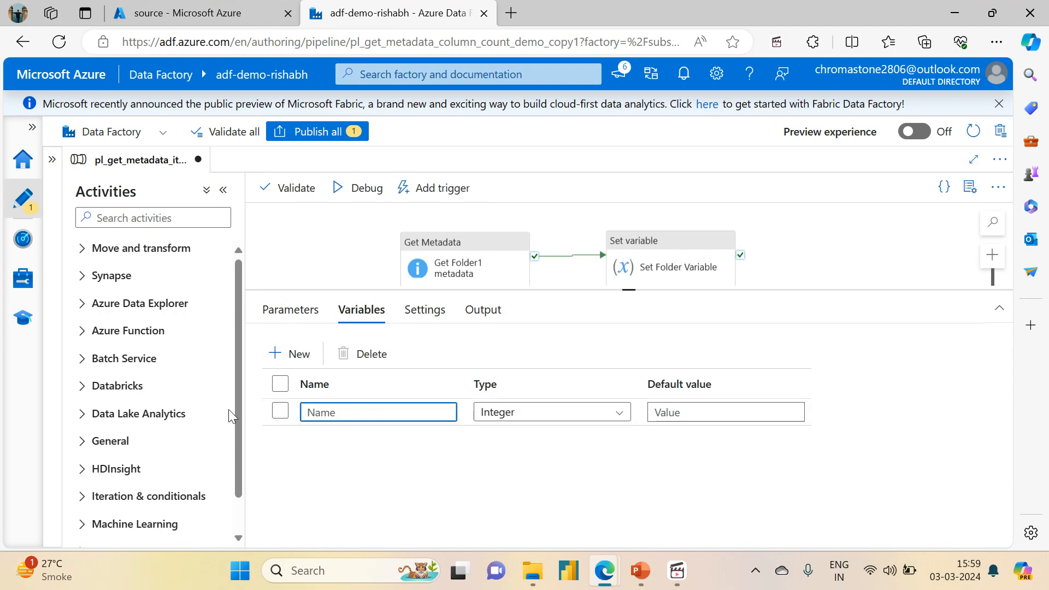
{"action": "type", "text": "sales_type"}
Step: Add a String pipeline variable named sales_name
{"action": "left_click", "coordinate": [271, 362]}
{"action": "left_click", "coordinate": [339, 433]}
{"action": "type", "text": "sal"}
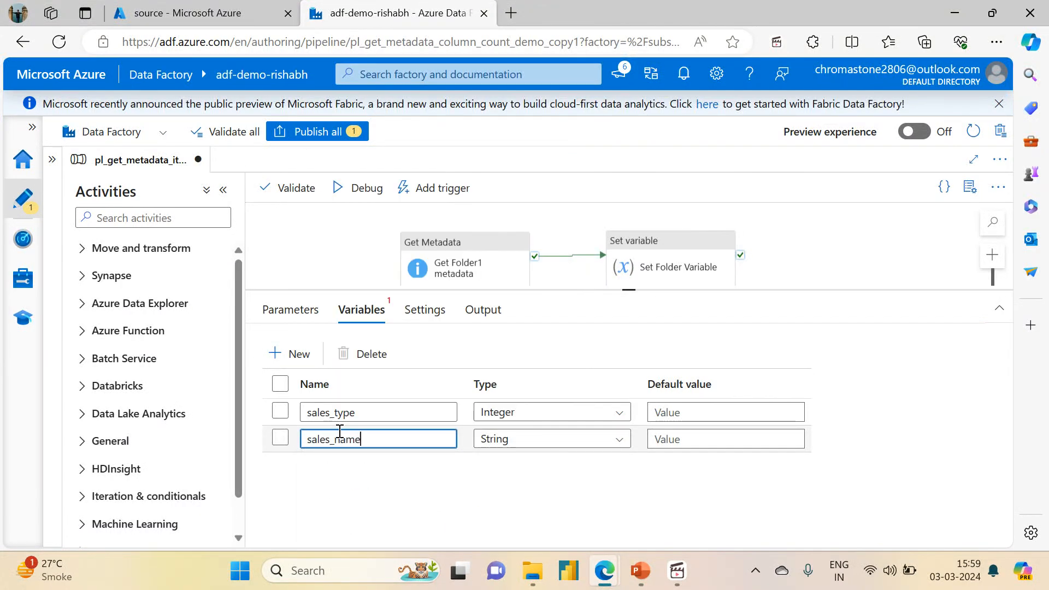
{"action": "type", "text": "es_name"}
Step: Add String pipeline variables folder1_type and folder1_name, and change the sales_type variable's type to String
{"action": "left_click", "coordinate": [286, 358]}
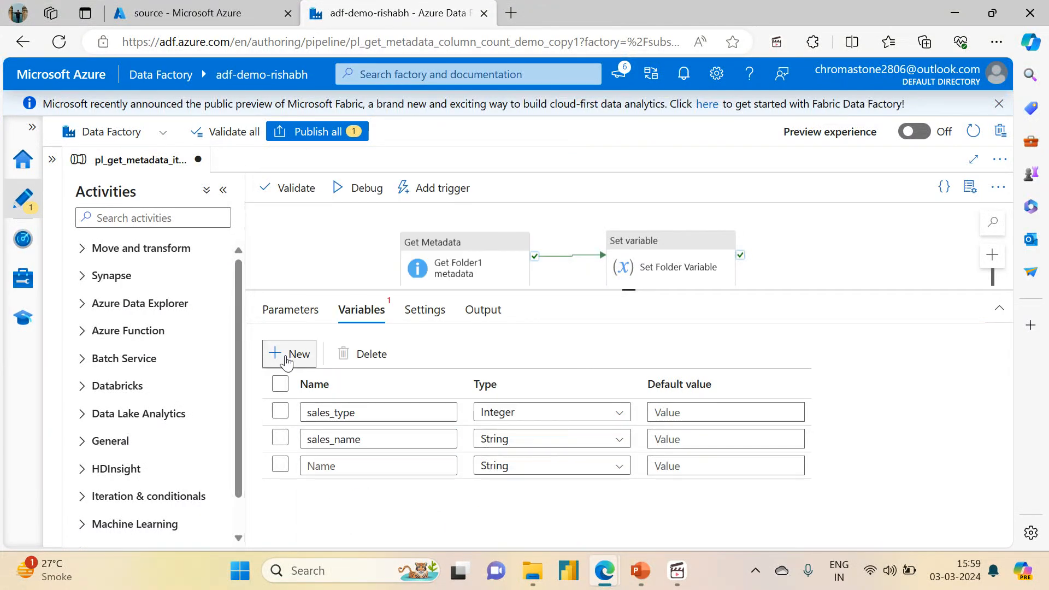
{"action": "left_click", "coordinate": [331, 466]}
{"action": "type", "text": "folder1_type"}
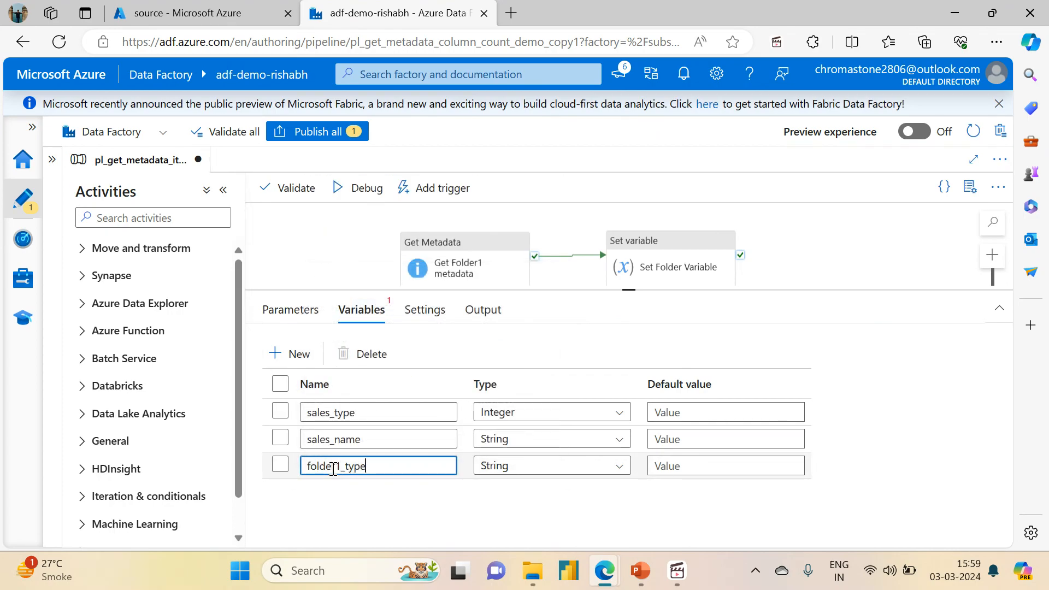
{"action": "left_click", "coordinate": [284, 355]}
{"action": "left_click", "coordinate": [329, 494]}
{"action": "type", "text": "folder1_name"}
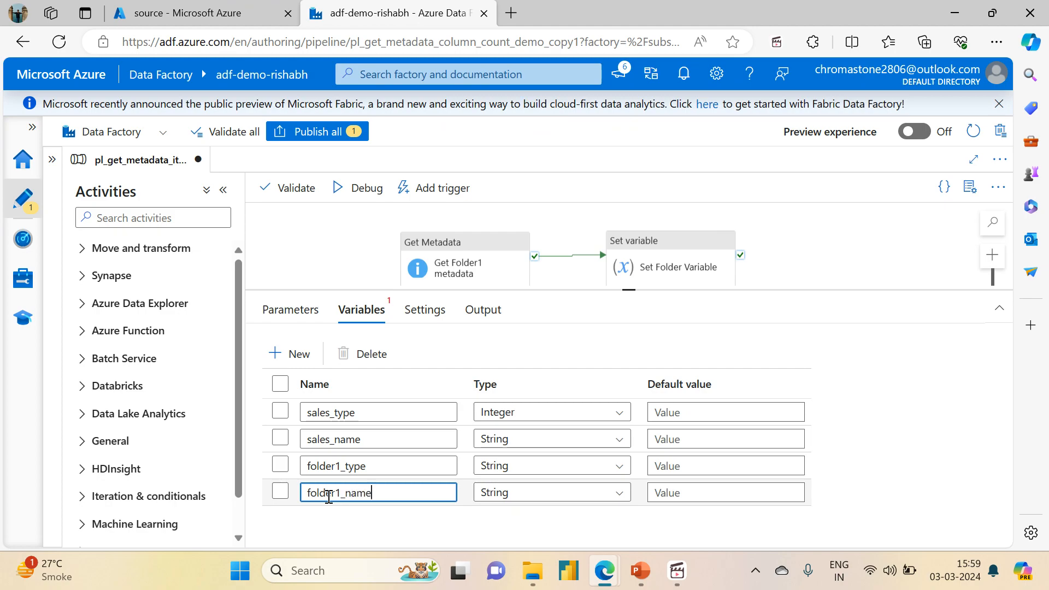
{"action": "left_click", "coordinate": [495, 412]}
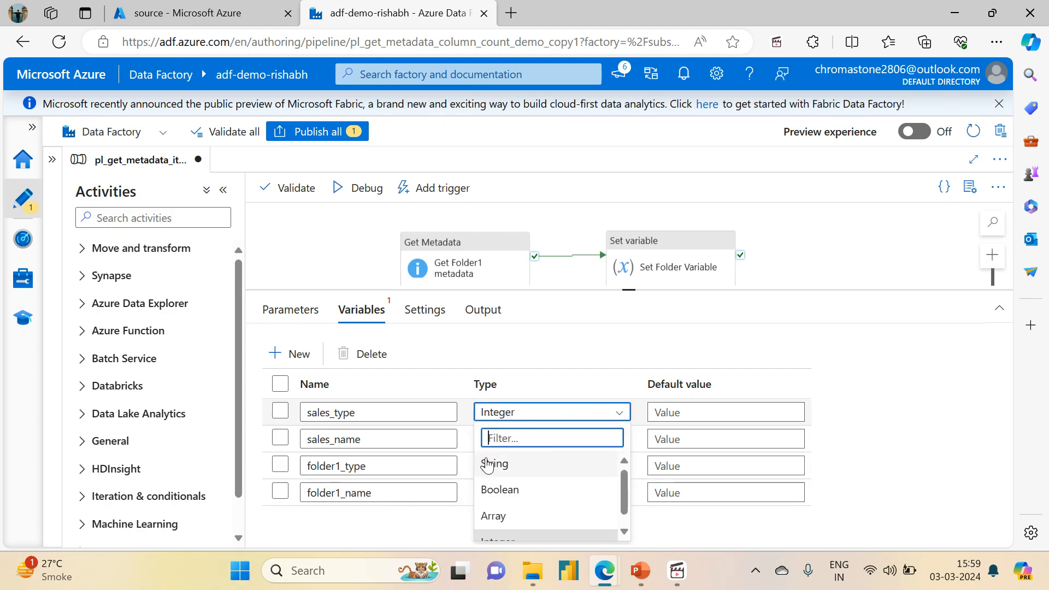
{"action": "left_click", "coordinate": [488, 465]}
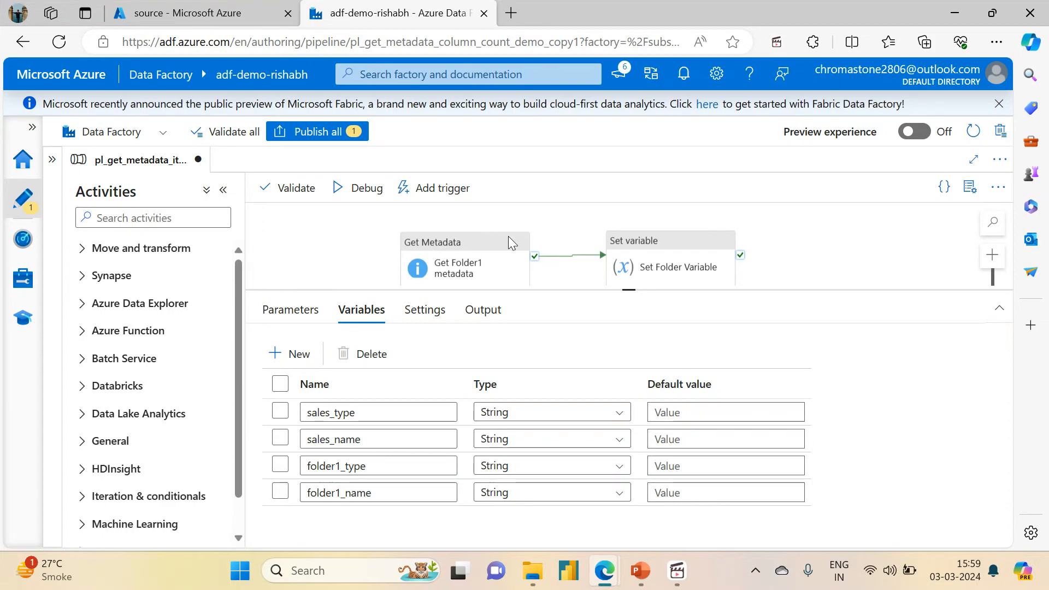
Step: Adjust the positions of the Set Folder Variable and Set Sales Variable activities, and select the Get Sales CSV metadata activity
{"action": "left_click_drag", "start_coordinate": [627, 293], "coordinate": [620, 402]}
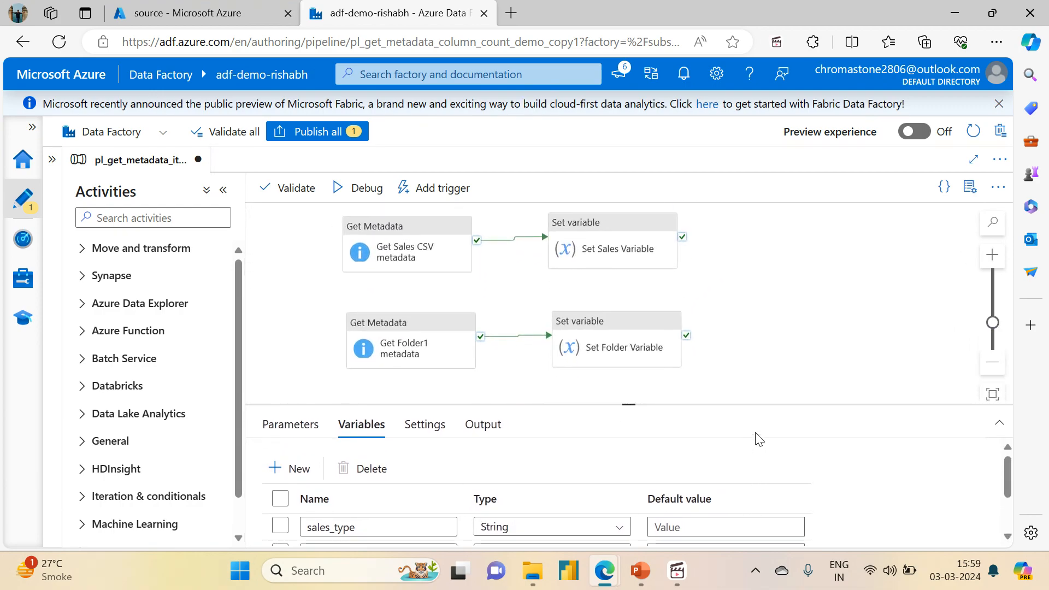
{"action": "left_click", "coordinate": [625, 343]}
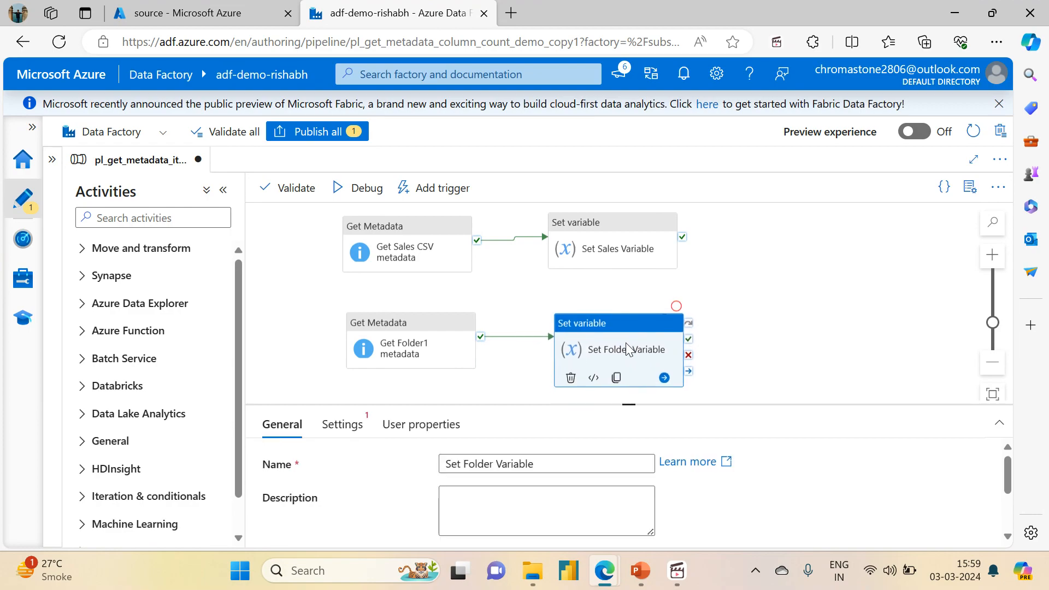
{"action": "left_click_drag", "start_coordinate": [594, 229], "coordinate": [604, 239]}
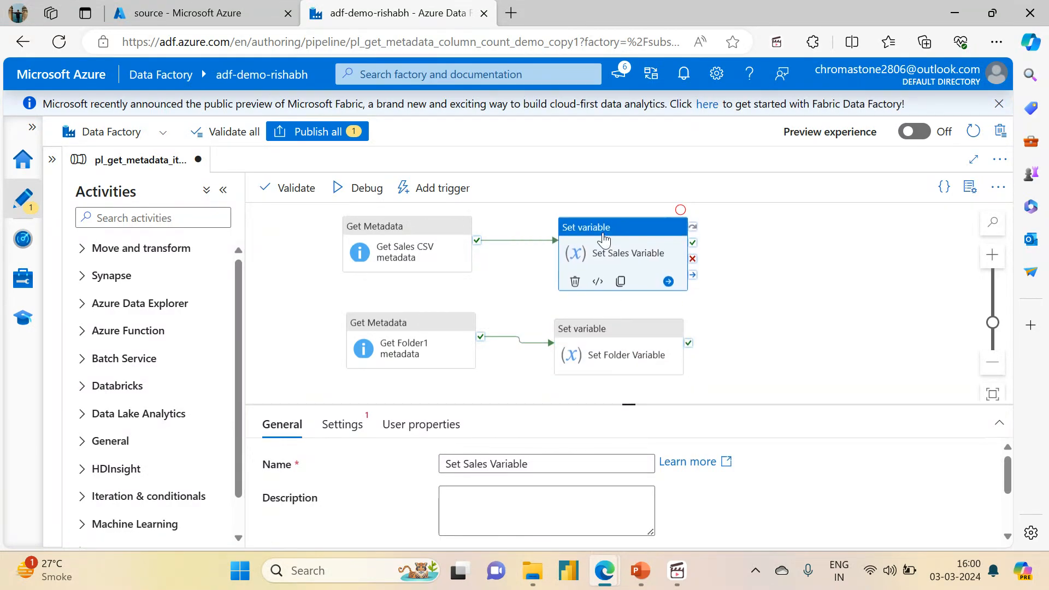
{"action": "left_click", "coordinate": [492, 286]}
{"action": "left_click", "coordinate": [993, 394]}
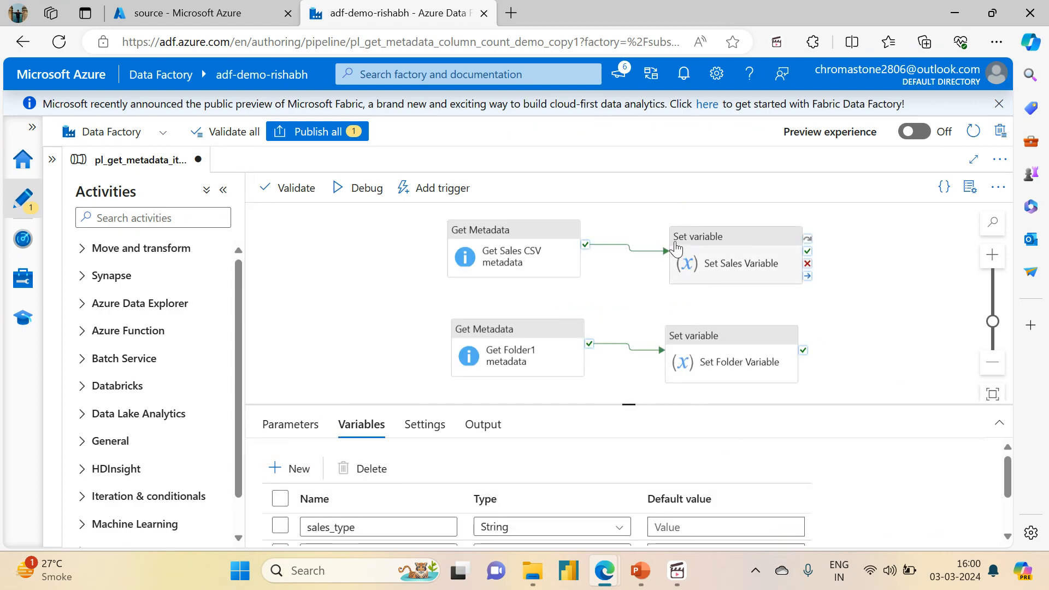
{"action": "left_click", "coordinate": [678, 246]}
{"action": "left_click_drag", "start_coordinate": [527, 253], "coordinate": [527, 247]}
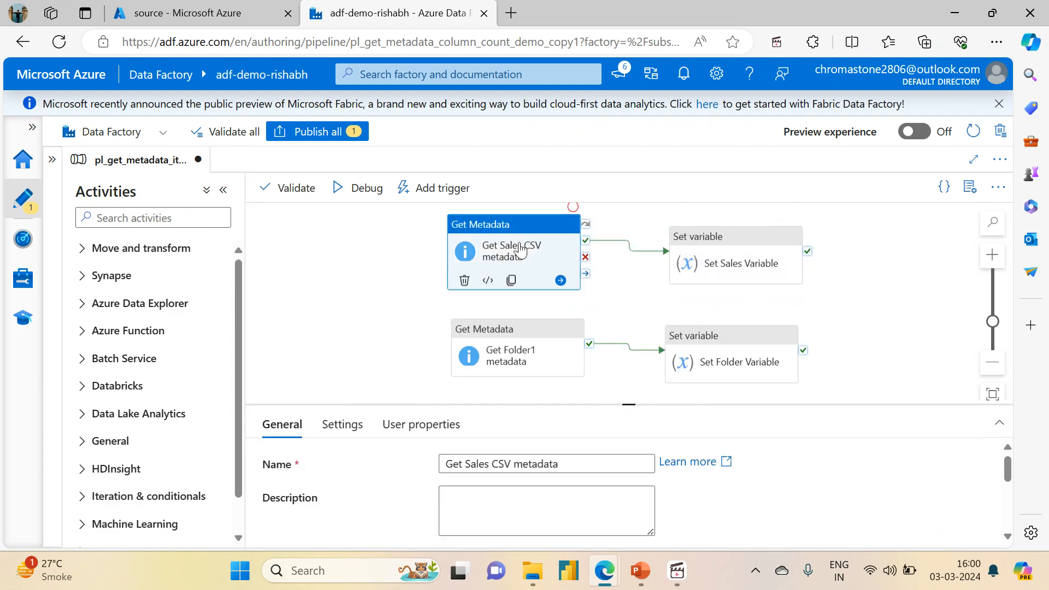
Step: Check the sales file's name in the source container and set the Get Sales CSV metadata activity's file property to Sales.csv
{"action": "left_click_drag", "start_coordinate": [633, 407], "coordinate": [574, 210]}
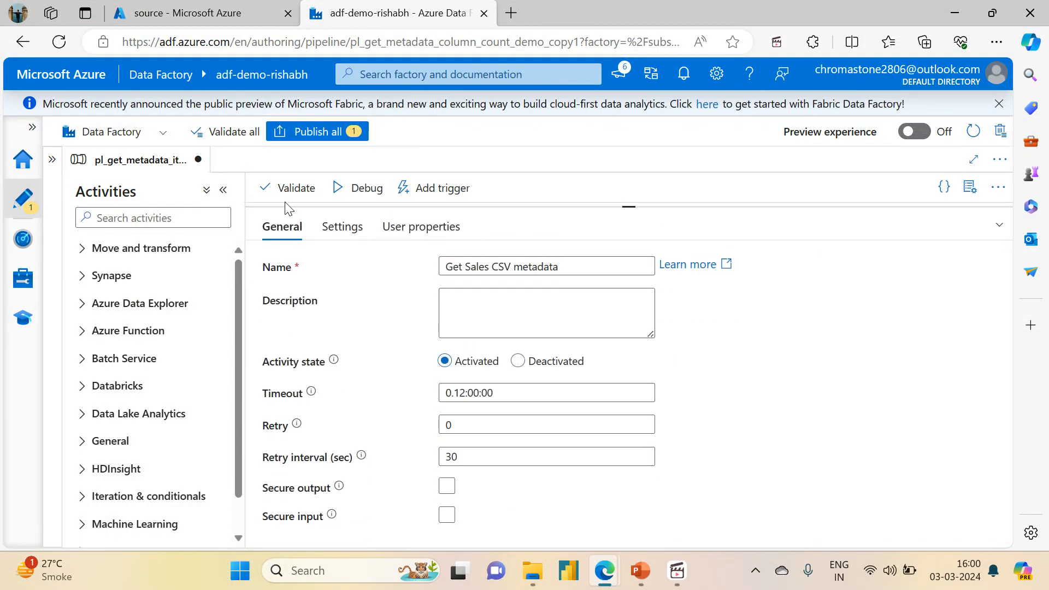
{"action": "left_click", "coordinate": [340, 227]}
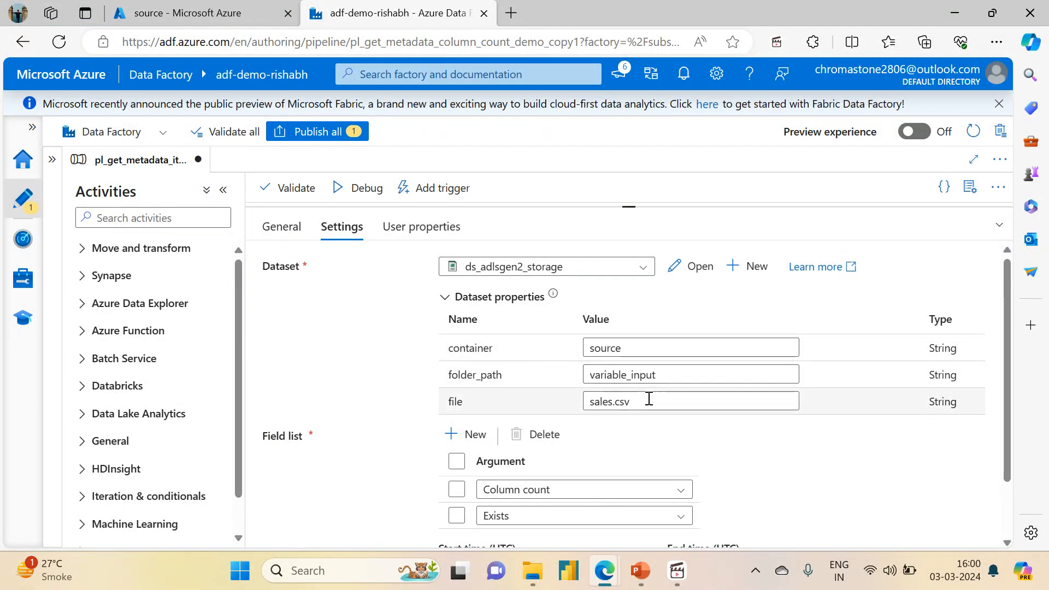
{"action": "left_click", "coordinate": [202, 4]}
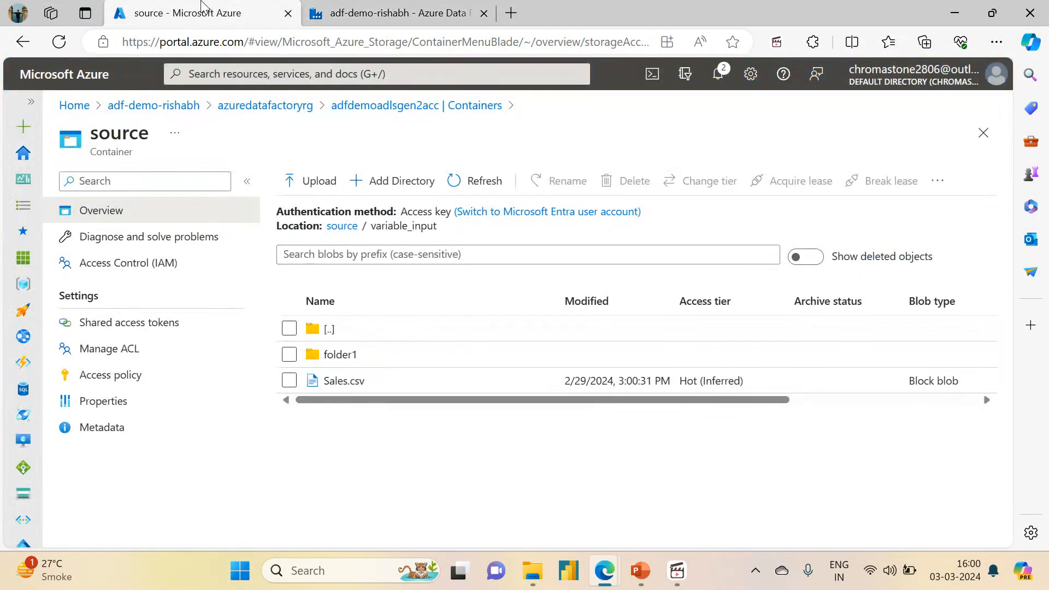
{"action": "left_click", "coordinate": [344, 9]}
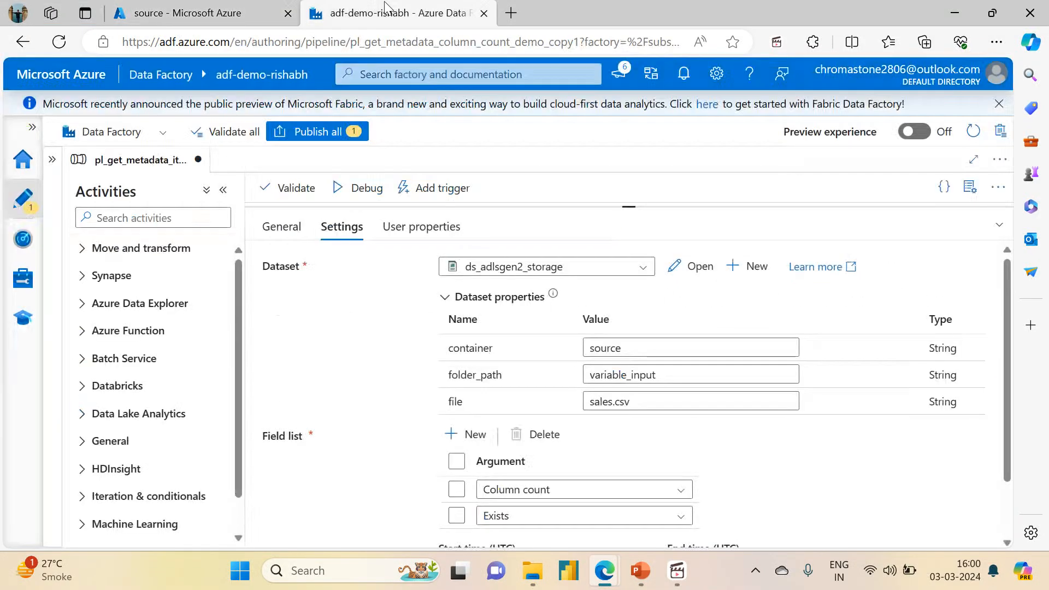
{"action": "left_click", "coordinate": [594, 400]}
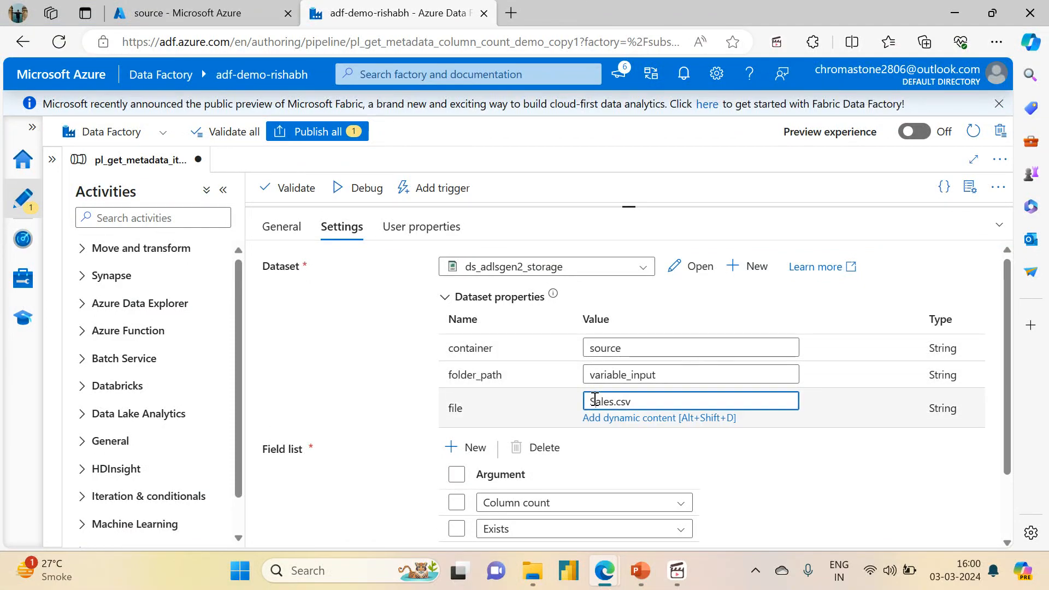
Step: Delete the Column count and Exists arguments from the Get Sales CSV metadata activity's field list
{"action": "left_click_drag", "start_coordinate": [1007, 404], "coordinate": [1012, 507]}
{"action": "left_click", "coordinate": [456, 442]}
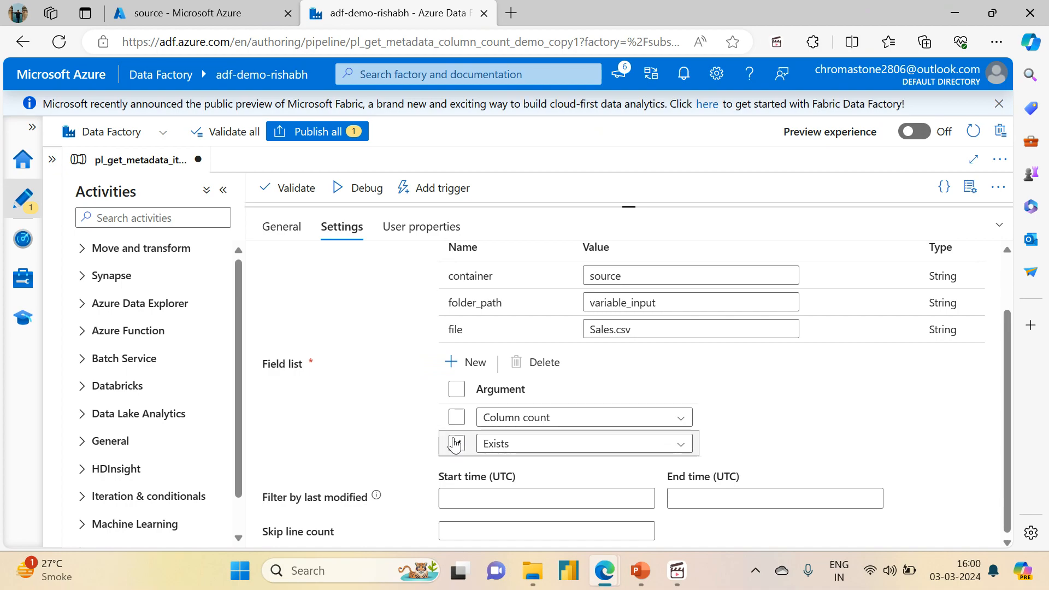
{"action": "left_click", "coordinate": [456, 417]}
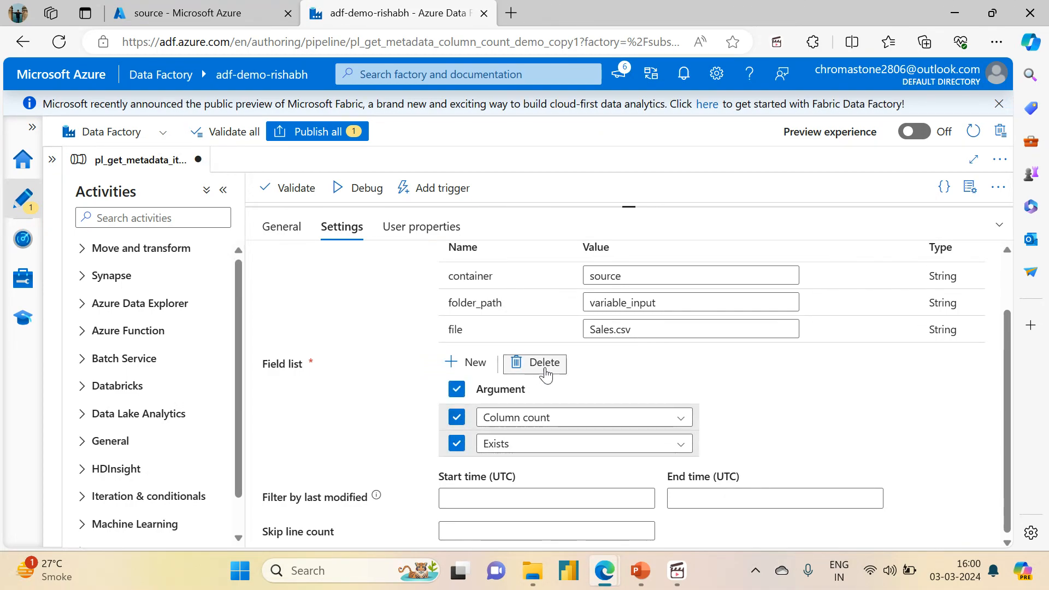
{"action": "left_click", "coordinate": [539, 362]}
Step: Add an Item name argument to the Get Sales CSV metadata activity's field list
{"action": "left_click", "coordinate": [466, 435]}
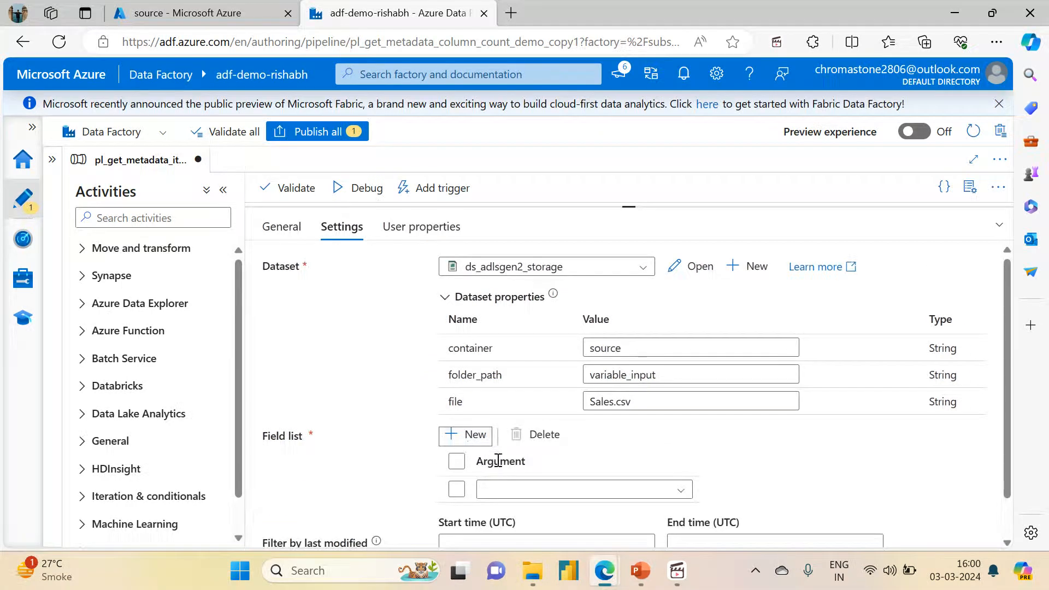
{"action": "left_click", "coordinate": [507, 490]}
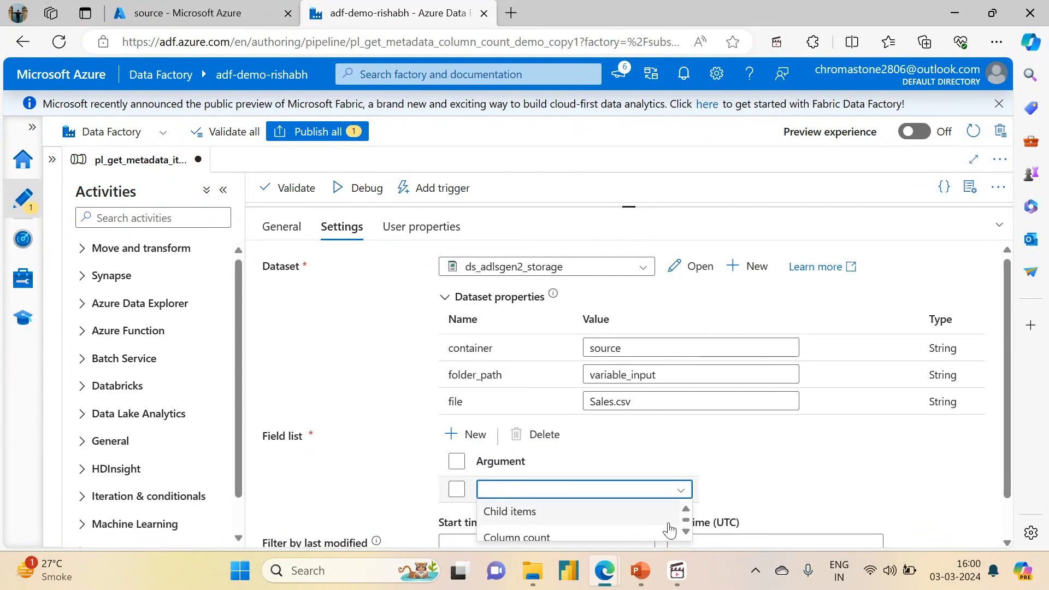
{"action": "left_click", "coordinate": [502, 492]}
{"action": "left_click", "coordinate": [501, 491]}
{"action": "key", "text": "Down"}
{"action": "key", "text": "Down"}
{"action": "key", "text": "Down"}
{"action": "key", "text": "Down"}
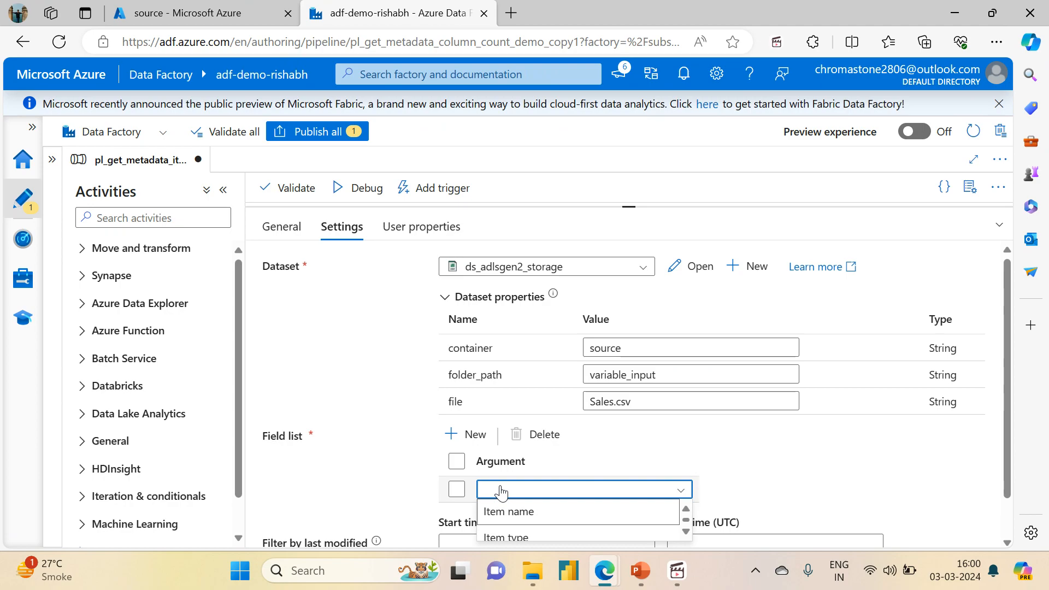
{"action": "key", "text": "Return"}
Step: Add a second argument to the Get Sales CSV metadata field list and set it to Item name
{"action": "left_click", "coordinate": [454, 435]}
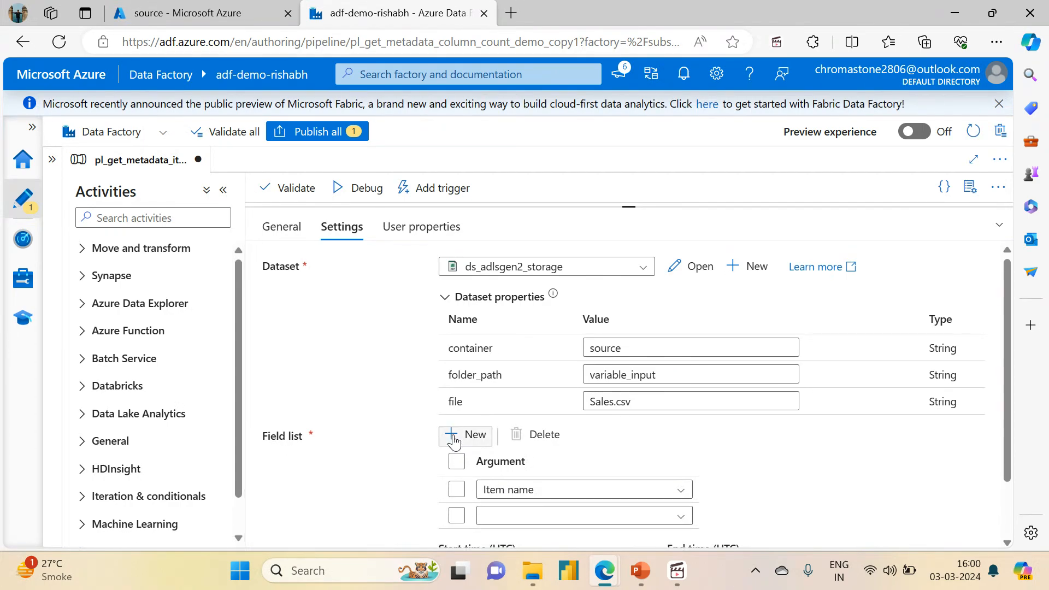
{"action": "left_click", "coordinate": [508, 517]}
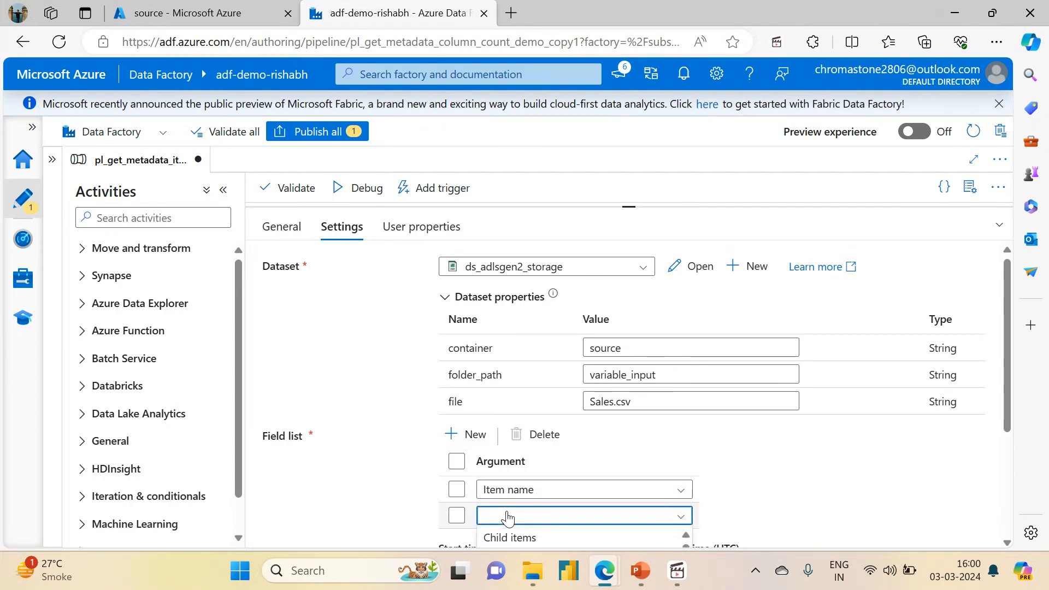
{"action": "key", "text": "Down"}
{"action": "key", "text": "Down"}
{"action": "key", "text": "Down"}
{"action": "key", "text": "Return"}
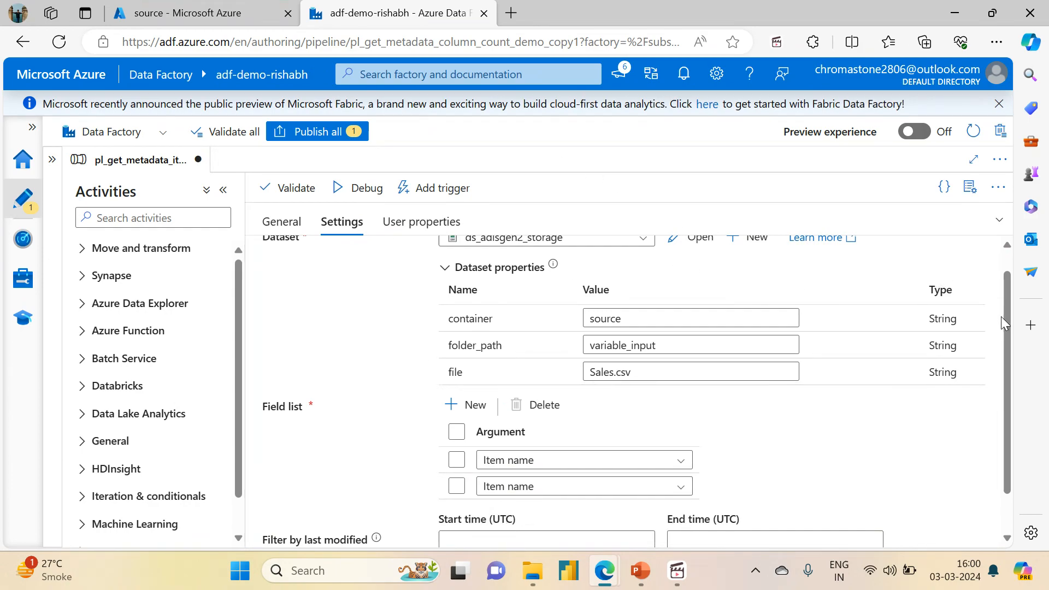
{"action": "scroll", "coordinate": [1008, 329], "scroll_direction": "up", "scroll_amount": 1}
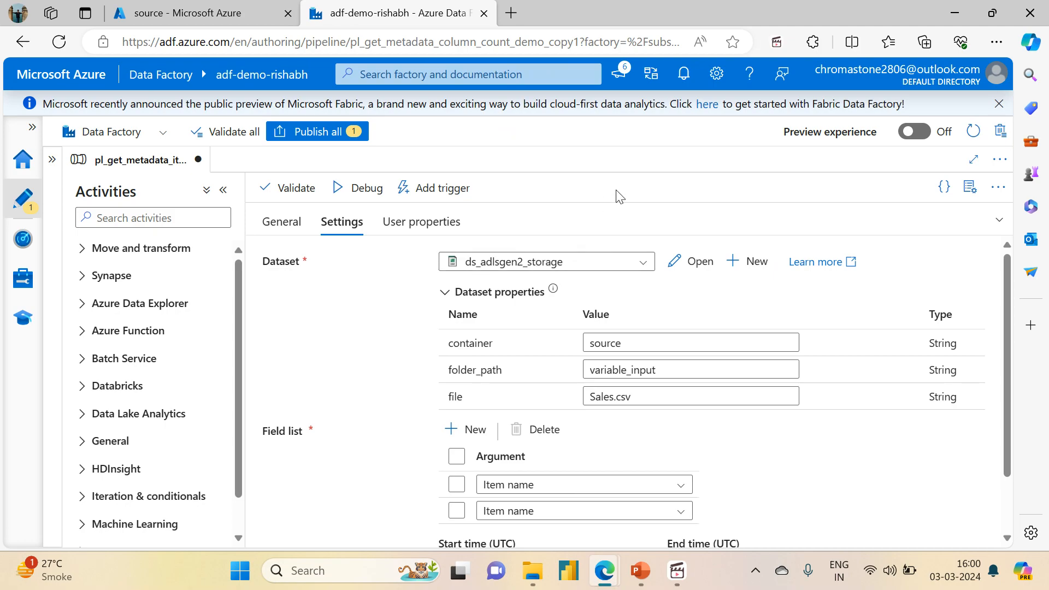
Step: In the Get Folder1 metadata activity's dataset properties, clear the file value and set folder_path to variable_input/folder1
{"action": "left_click", "coordinate": [998, 221]}
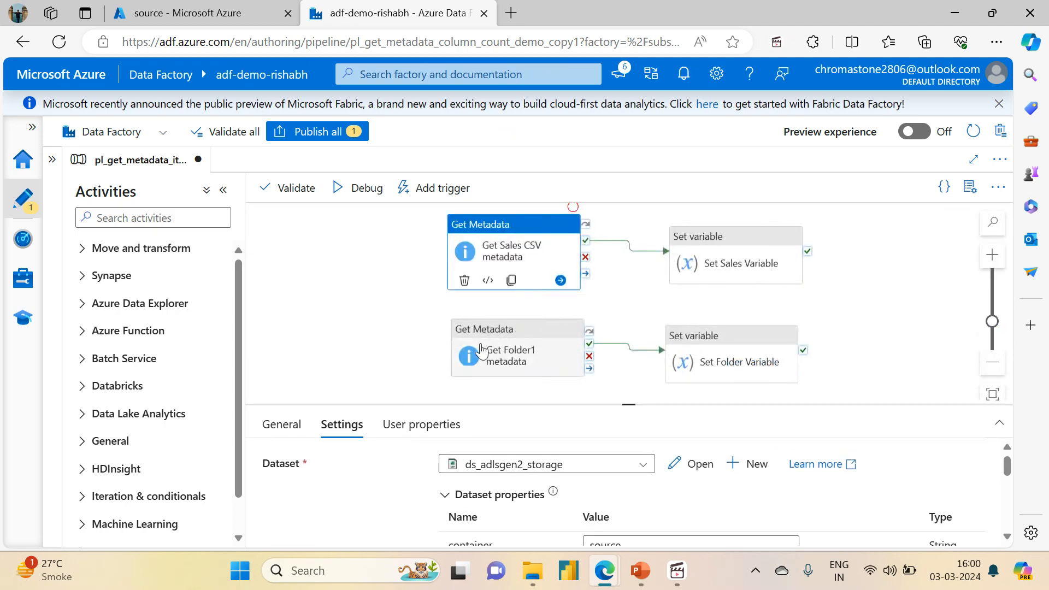
{"action": "left_click", "coordinate": [495, 358]}
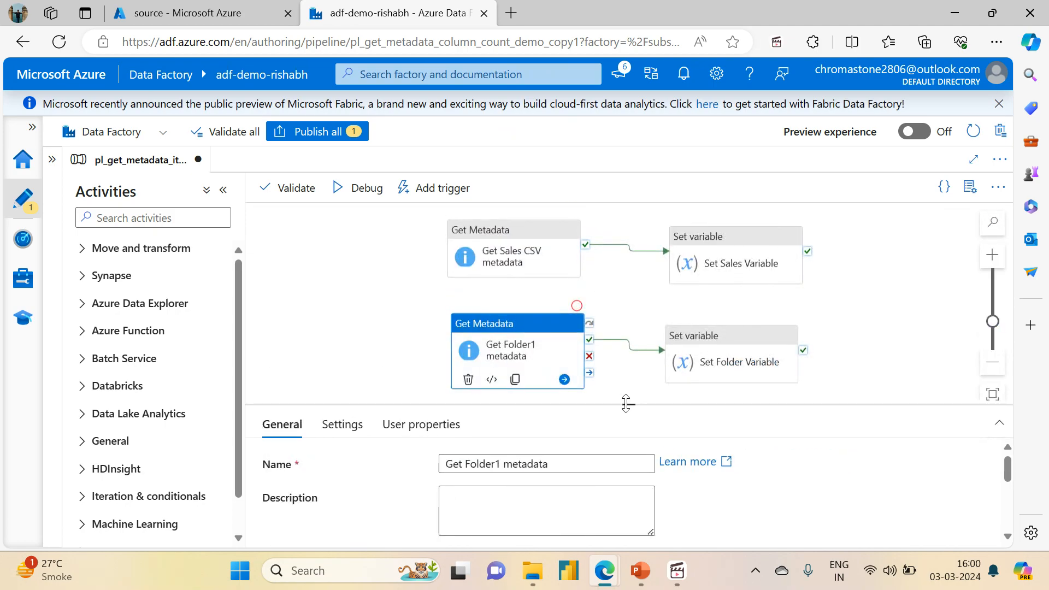
{"action": "left_click_drag", "start_coordinate": [626, 404], "coordinate": [628, 244]}
{"action": "left_click", "coordinate": [341, 264]}
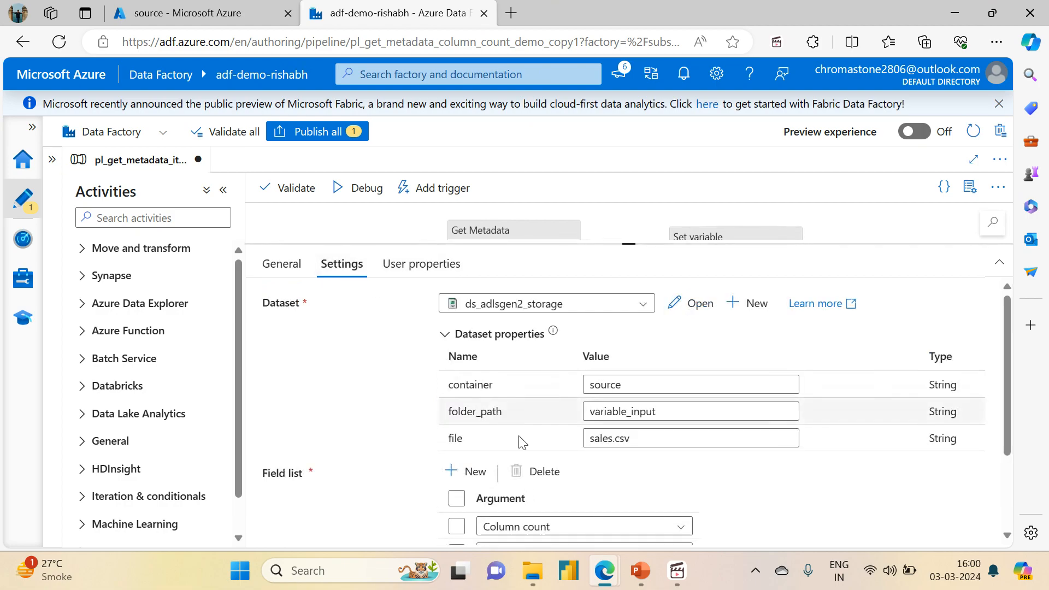
{"action": "double_click", "coordinate": [646, 438]}
{"action": "key", "text": "BackSpace"}
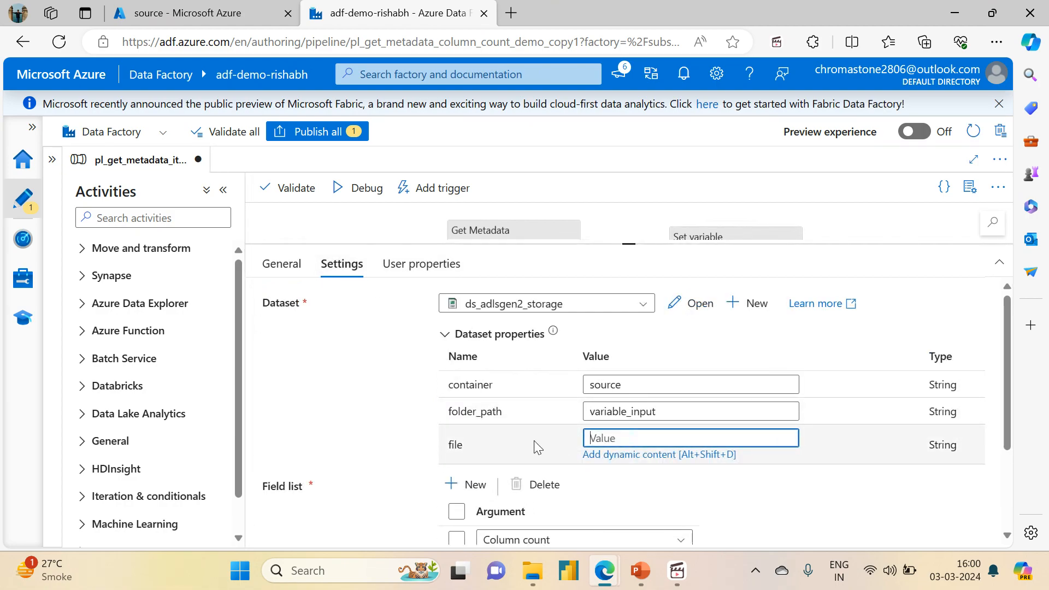
{"action": "type", "text": "fo"}
{"action": "left_click", "coordinate": [682, 418]}
{"action": "type", "text": "/fo"}
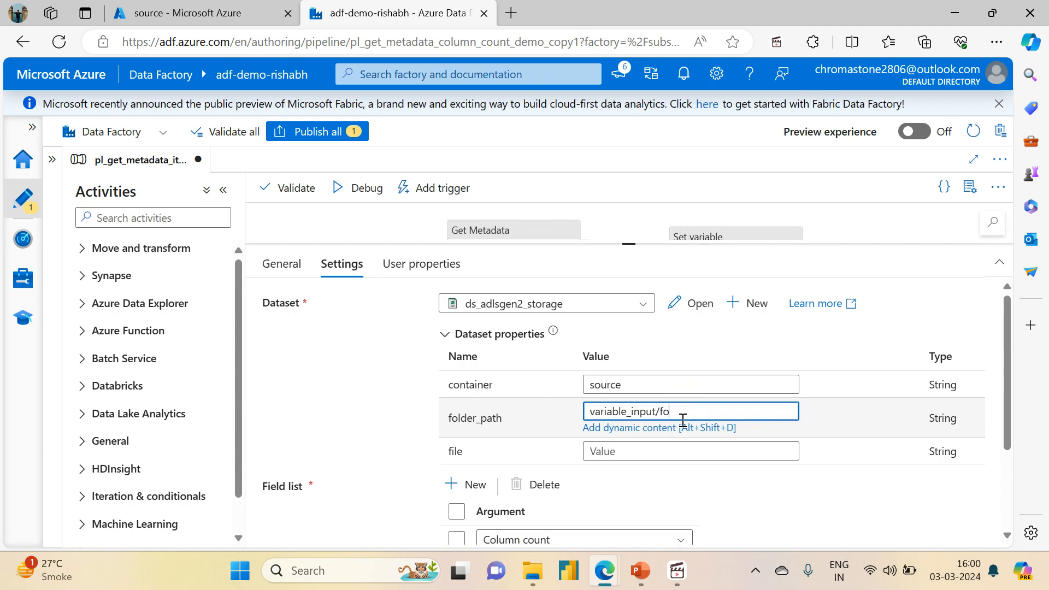
{"action": "type", "text": "lder1"}
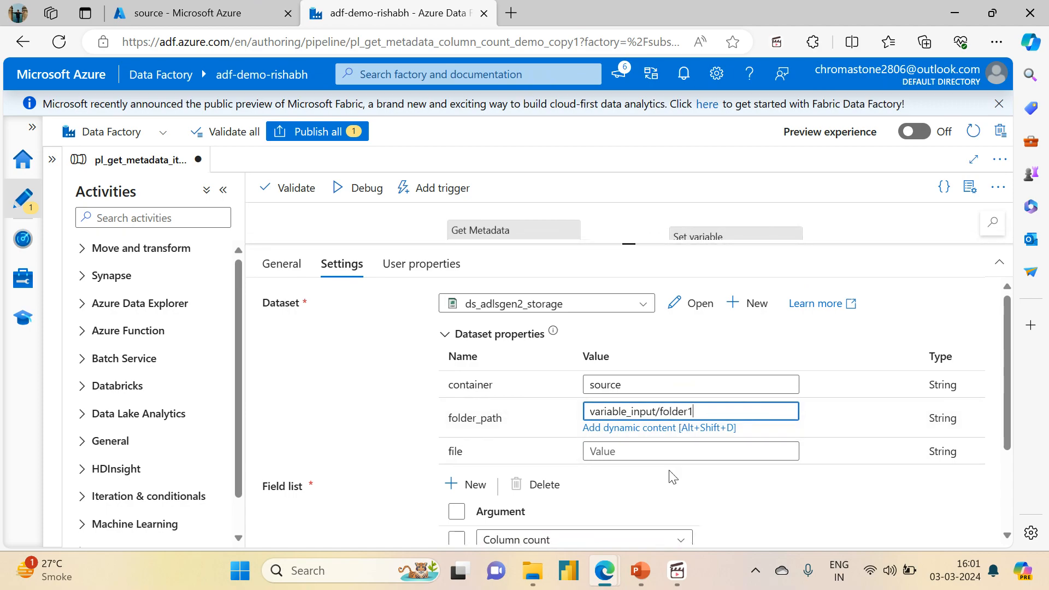
{"action": "left_click", "coordinate": [670, 476]}
Step: Inspect the contents of folder1 in the source container, and return to the Get Folder1 metadata settings with the file value left blank
{"action": "left_click", "coordinate": [201, 12]}
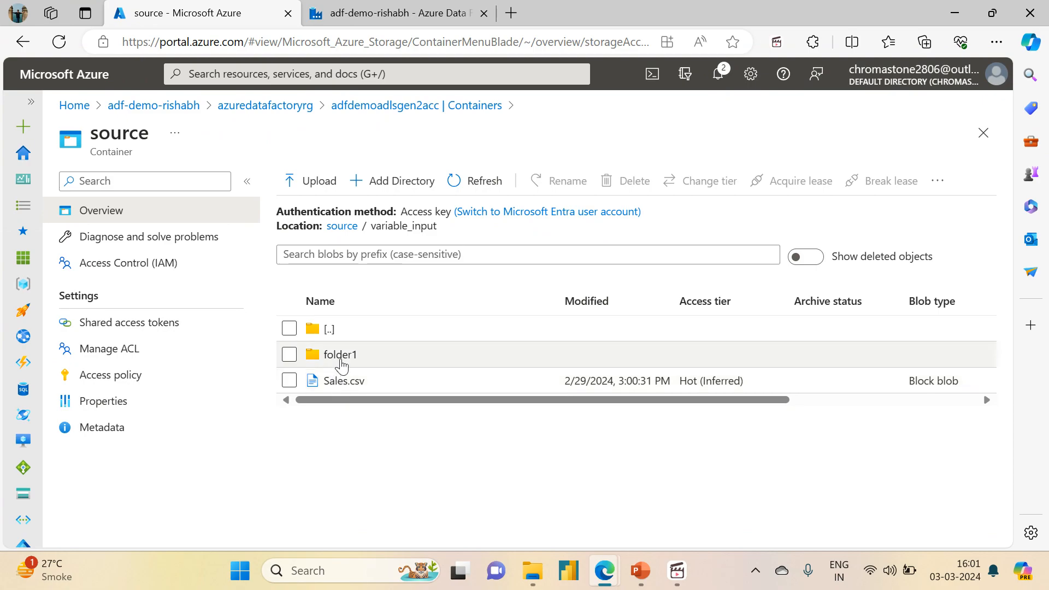
{"action": "double_click", "coordinate": [339, 354]}
{"action": "left_click", "coordinate": [341, 355]}
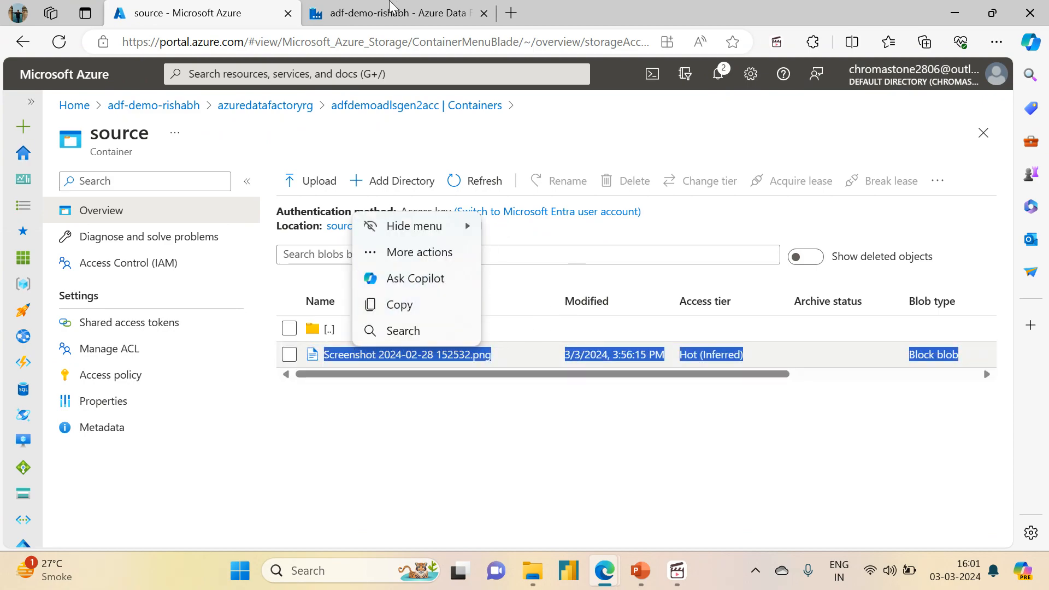
{"action": "left_click", "coordinate": [377, 12]}
{"action": "left_click", "coordinate": [601, 438]}
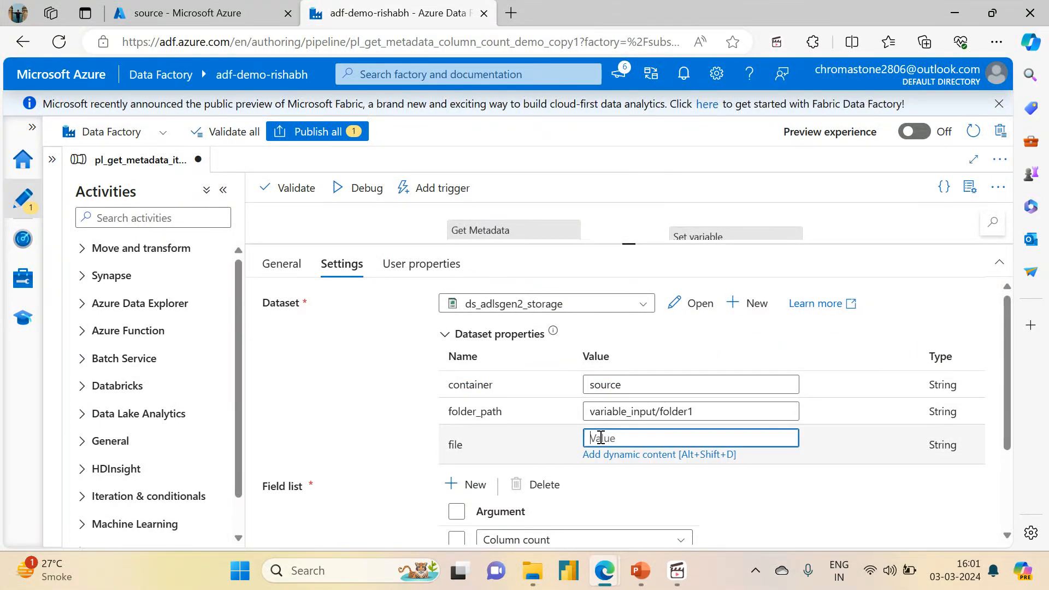
{"action": "left_click", "coordinate": [745, 504]}
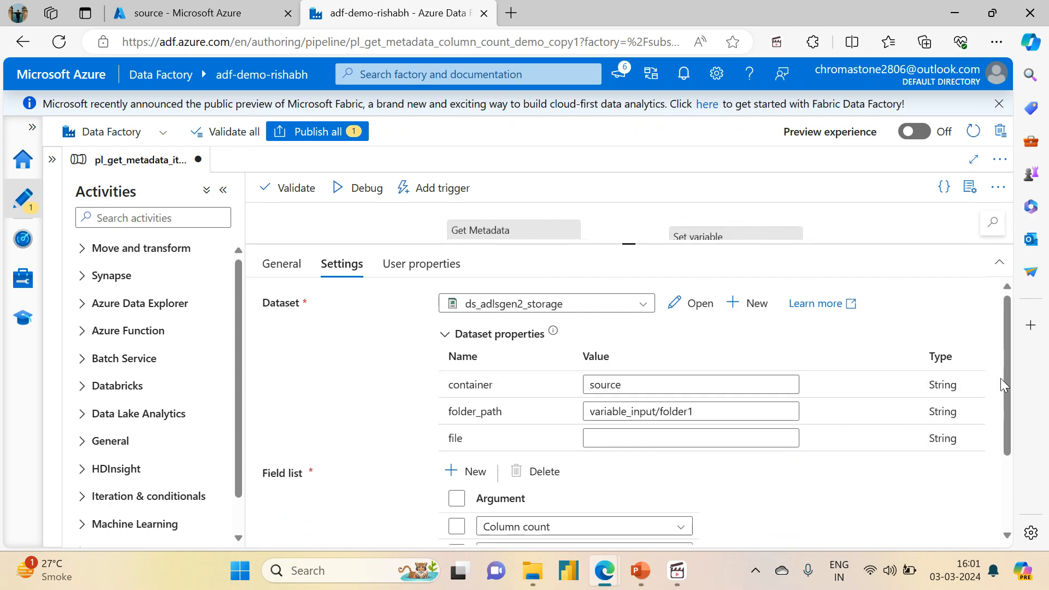
Step: Delete the Column count and Exists arguments from the Get Folder1 metadata activity's field list
{"action": "left_click_drag", "start_coordinate": [1004, 380], "coordinate": [1011, 477]}
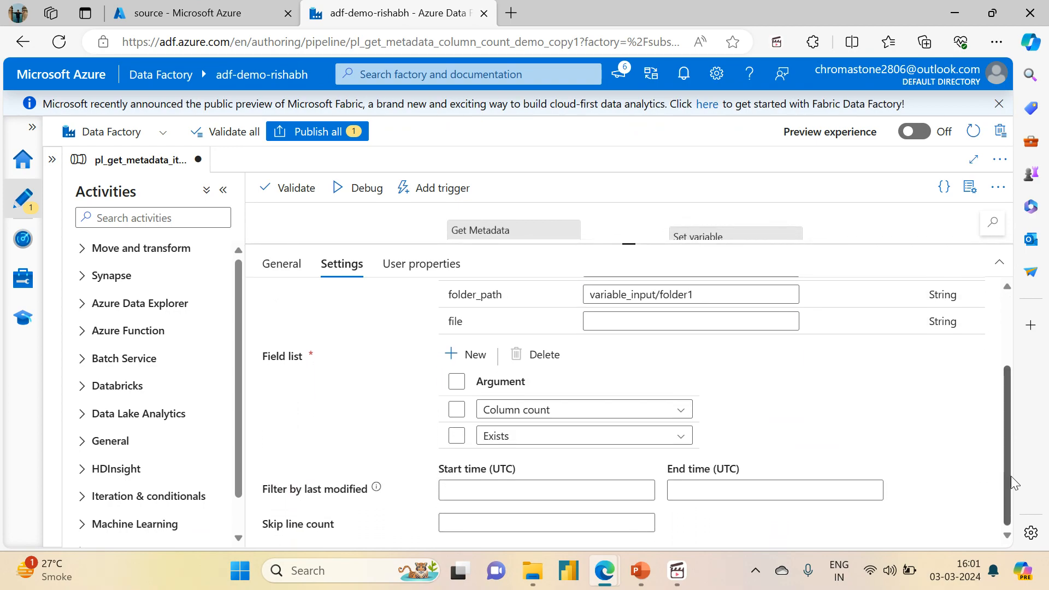
{"action": "left_click", "coordinate": [457, 409]}
{"action": "left_click", "coordinate": [457, 436]}
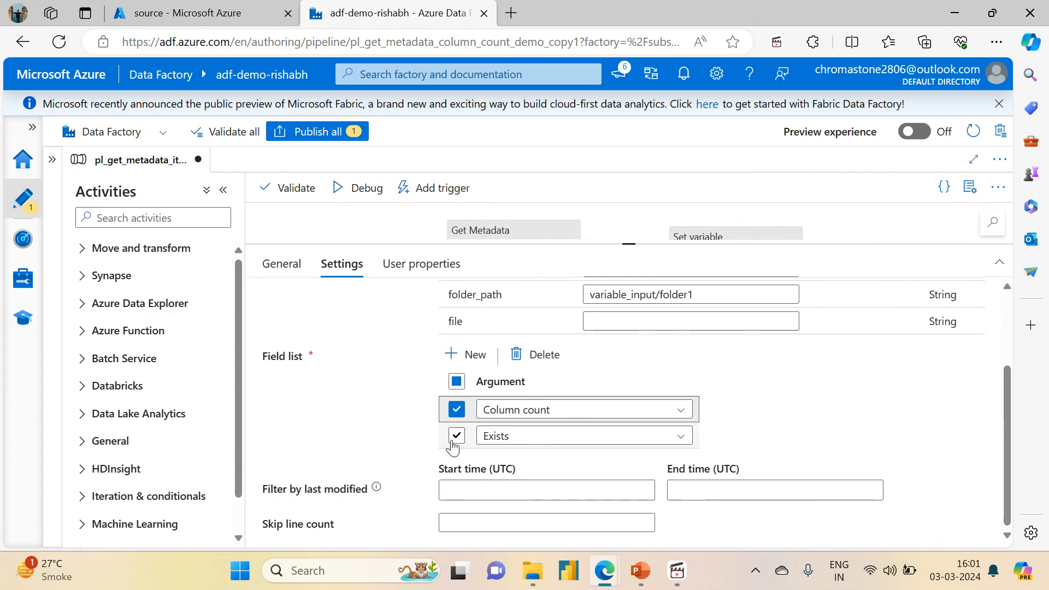
{"action": "left_click", "coordinate": [526, 356]}
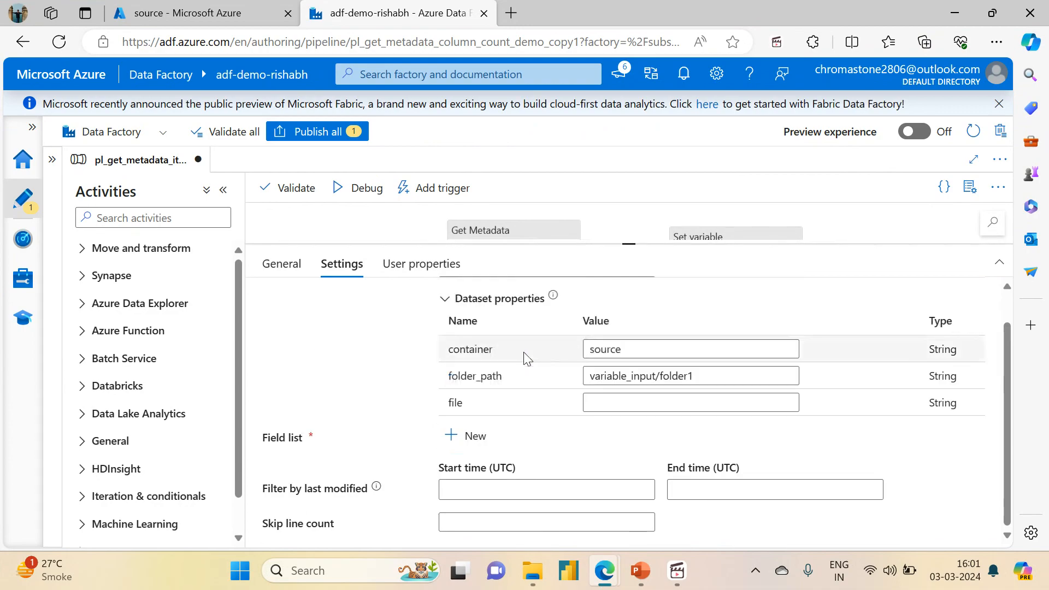
Step: Add an Item name argument to the Get Folder1 metadata activity's field list
{"action": "left_click", "coordinate": [468, 436]}
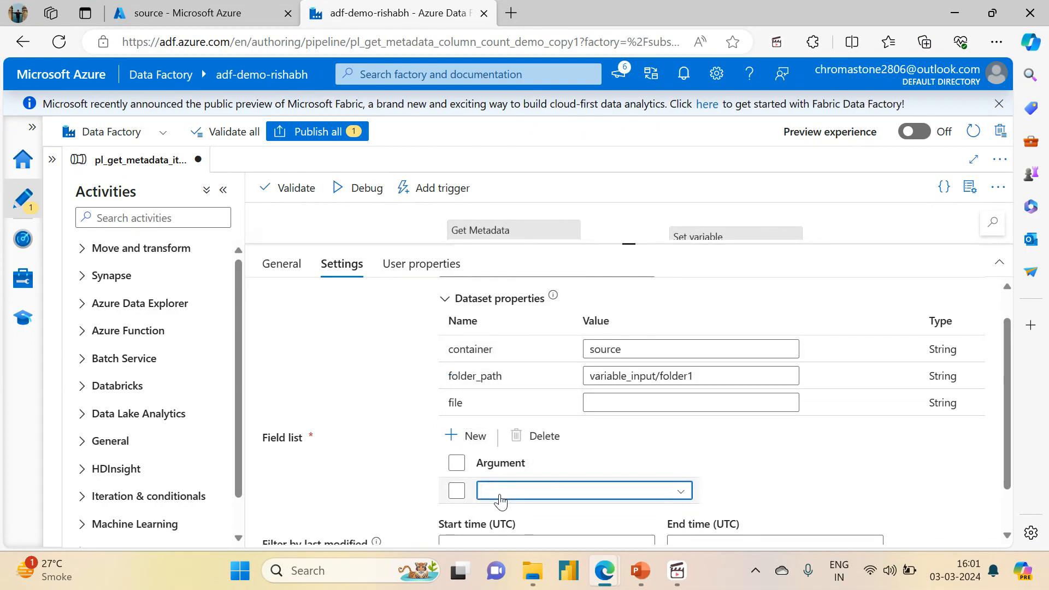
{"action": "left_click", "coordinate": [497, 492]}
{"action": "scroll", "coordinate": [513, 513], "scroll_direction": "down", "scroll_amount": 3}
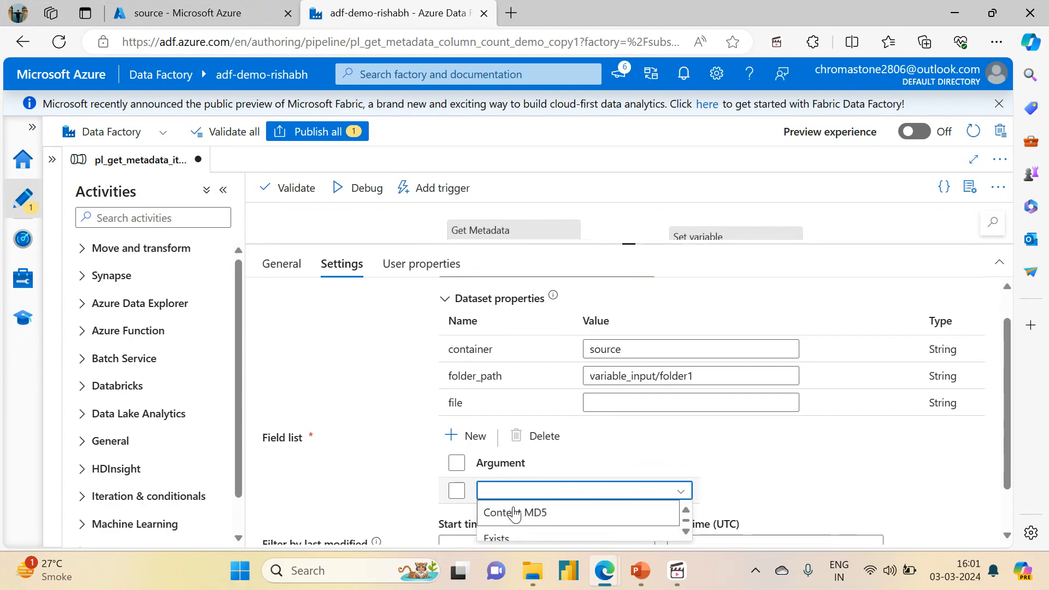
{"action": "left_click", "coordinate": [513, 513]}
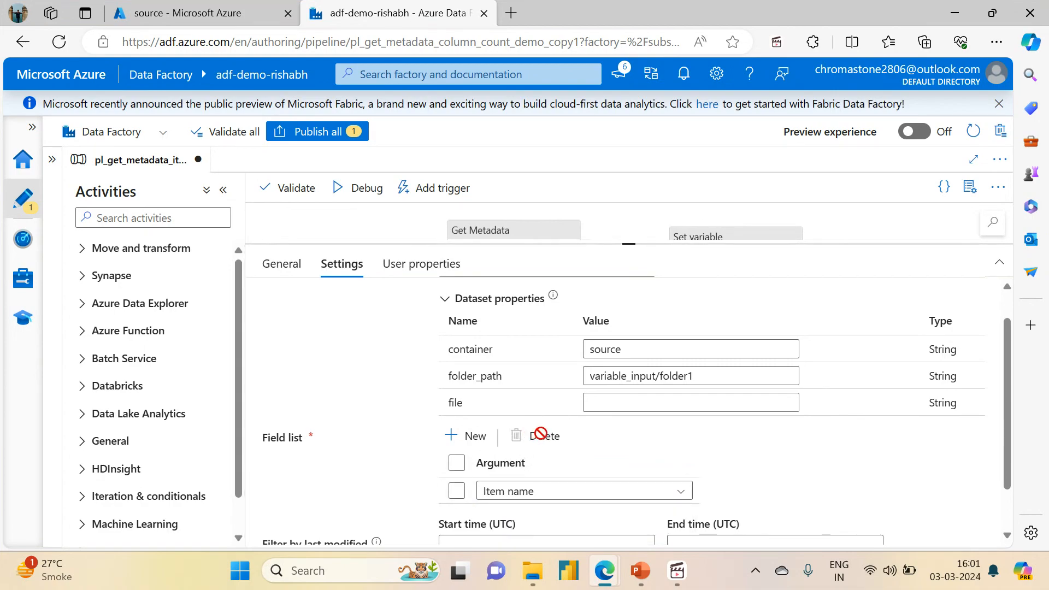
Step: Add an Item type argument to the Get Folder1 metadata activity's field list
{"action": "left_click", "coordinate": [463, 436]}
{"action": "left_click", "coordinate": [527, 518]}
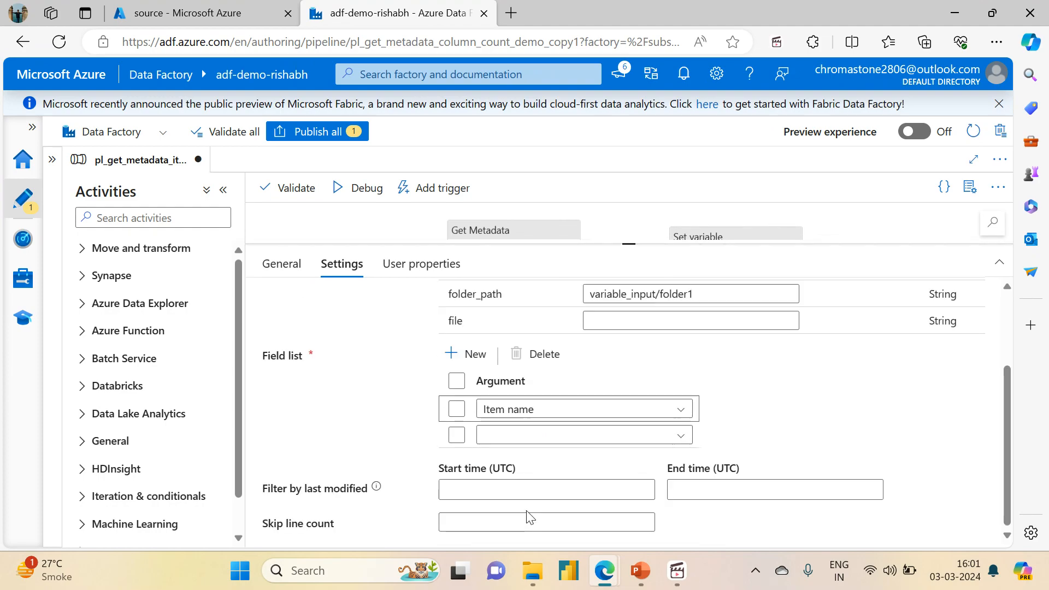
{"action": "left_click", "coordinate": [521, 436]}
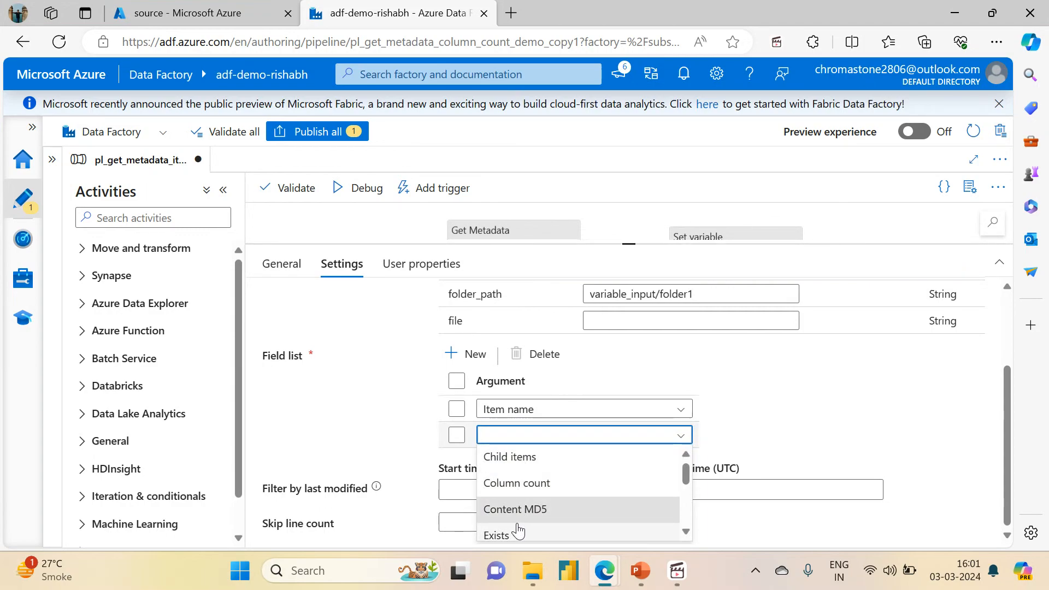
{"action": "scroll", "coordinate": [517, 530], "scroll_direction": "down", "scroll_amount": 1}
{"action": "scroll", "coordinate": [518, 525], "scroll_direction": "down", "scroll_amount": 1}
{"action": "left_click", "coordinate": [518, 525]}
{"action": "left_click", "coordinate": [515, 441]}
{"action": "scroll", "coordinate": [517, 444], "scroll_direction": "down", "scroll_amount": 2}
{"action": "key", "text": "Down"}
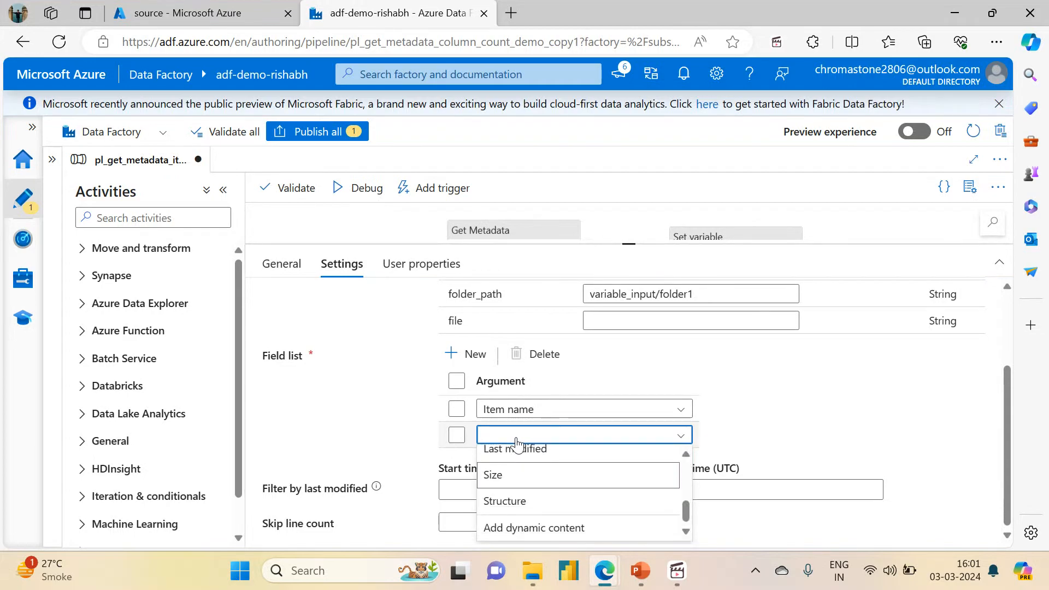
{"action": "left_click", "coordinate": [515, 442]}
{"action": "left_click", "coordinate": [516, 442]}
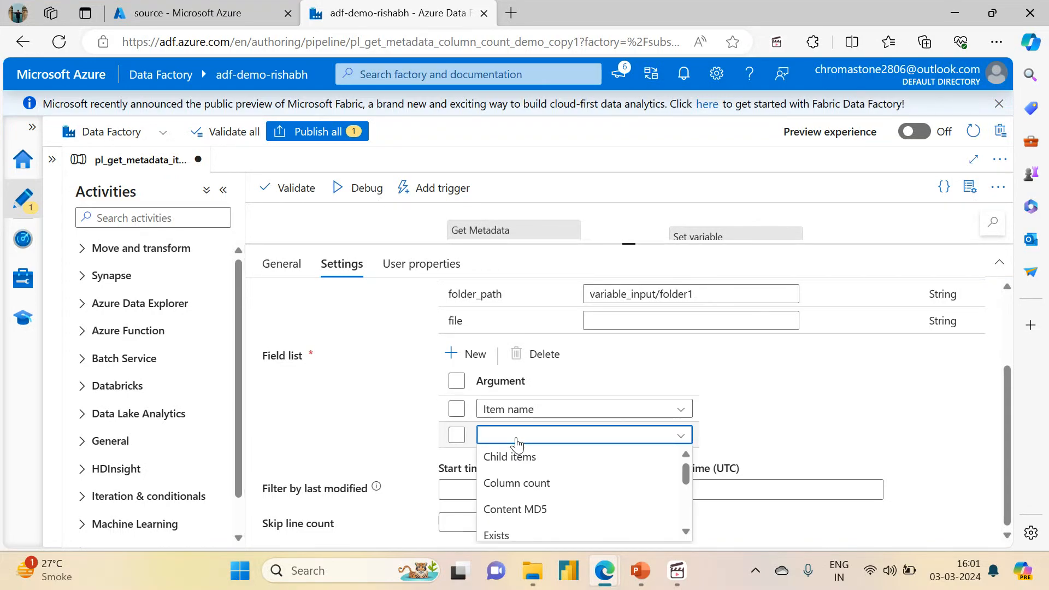
{"action": "key", "text": "Down"}
{"action": "key", "text": "Down"}
{"action": "key", "text": "Down"}
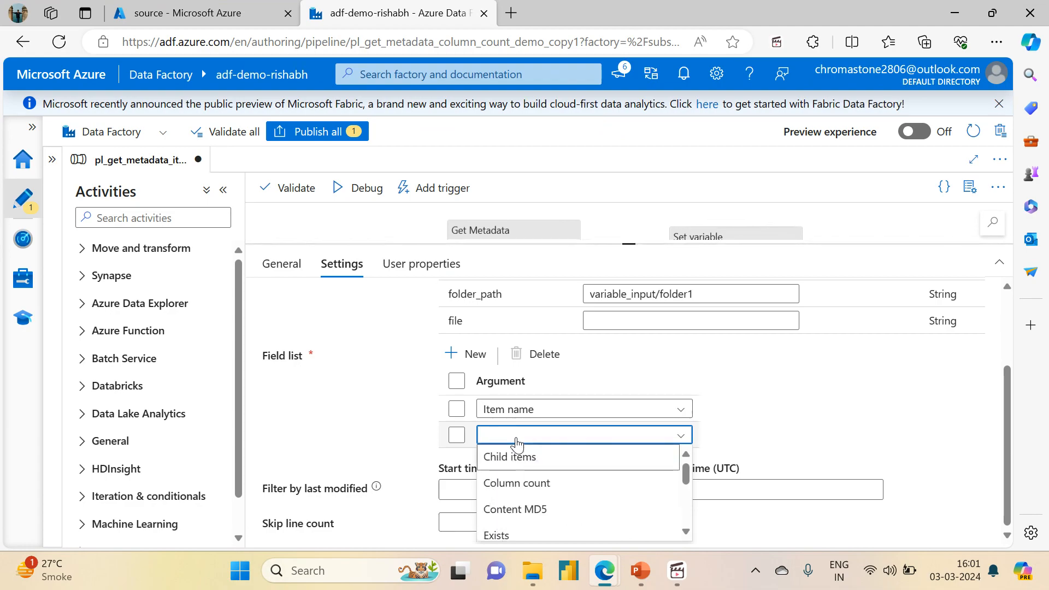
{"action": "key", "text": "Down"}
{"action": "key", "text": "Down"}
{"action": "key", "text": "Down"}
{"action": "key", "text": "Down"}
{"action": "key", "text": "Down"}
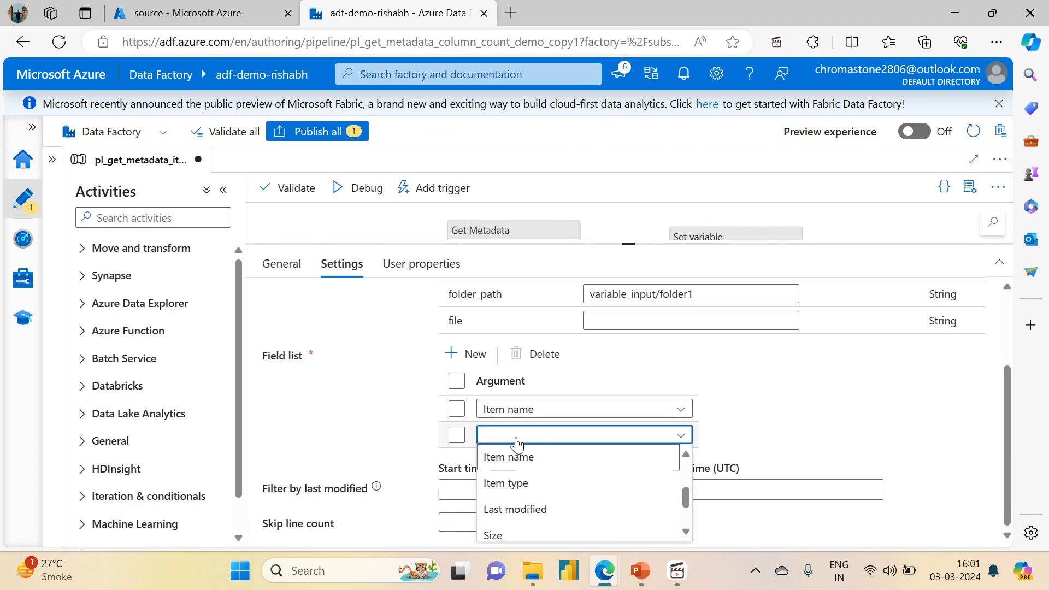
{"action": "key", "text": "Return"}
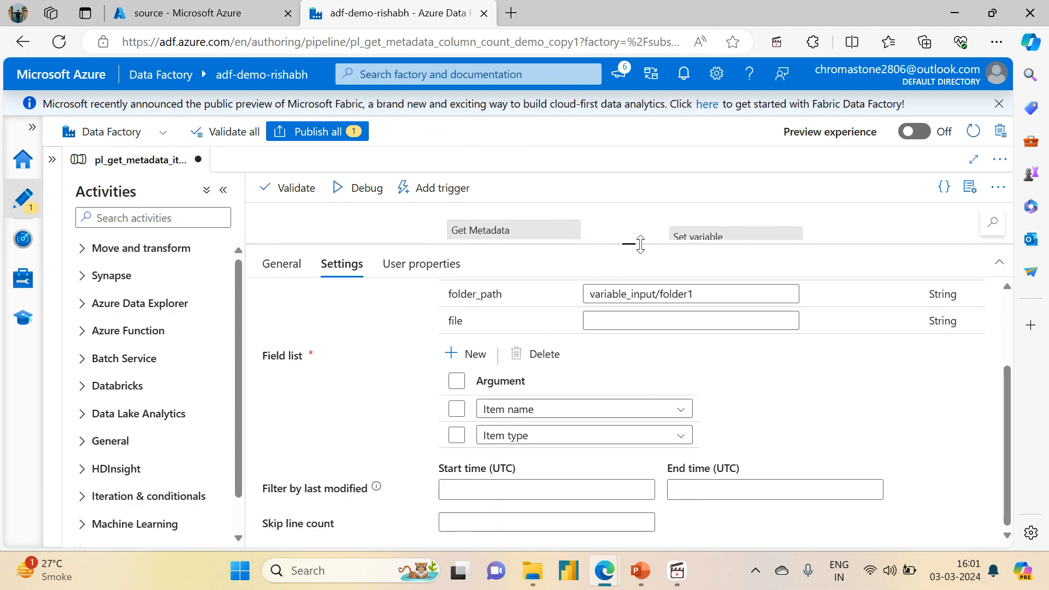
Step: In the Set Sales Variable activity's settings, remove the outdated column count expression from the value and select sales_name as the variable
{"action": "left_click_drag", "start_coordinate": [628, 242], "coordinate": [629, 376]}
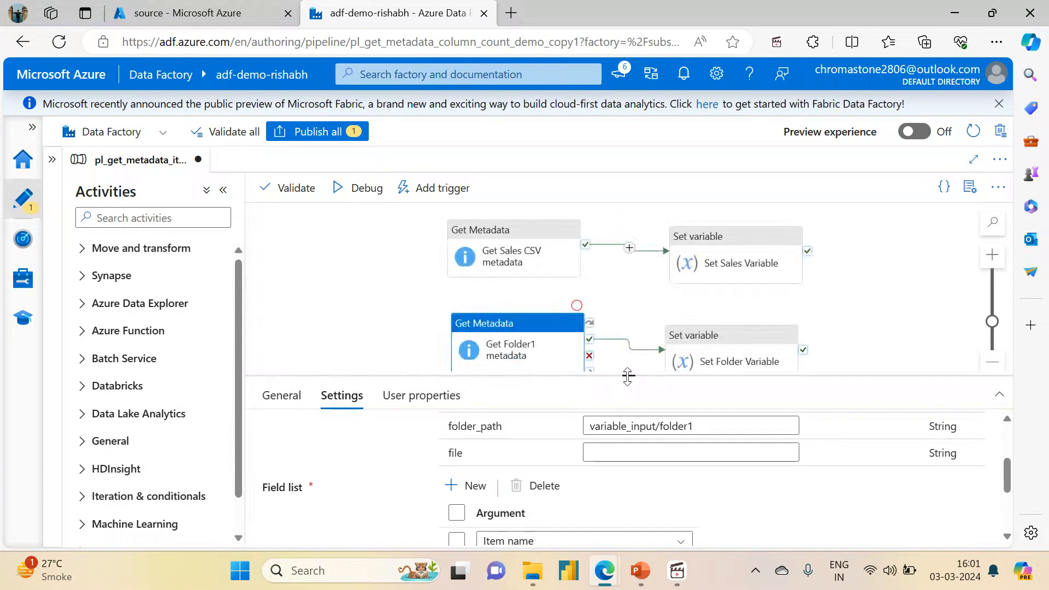
{"action": "left_click", "coordinate": [730, 281]}
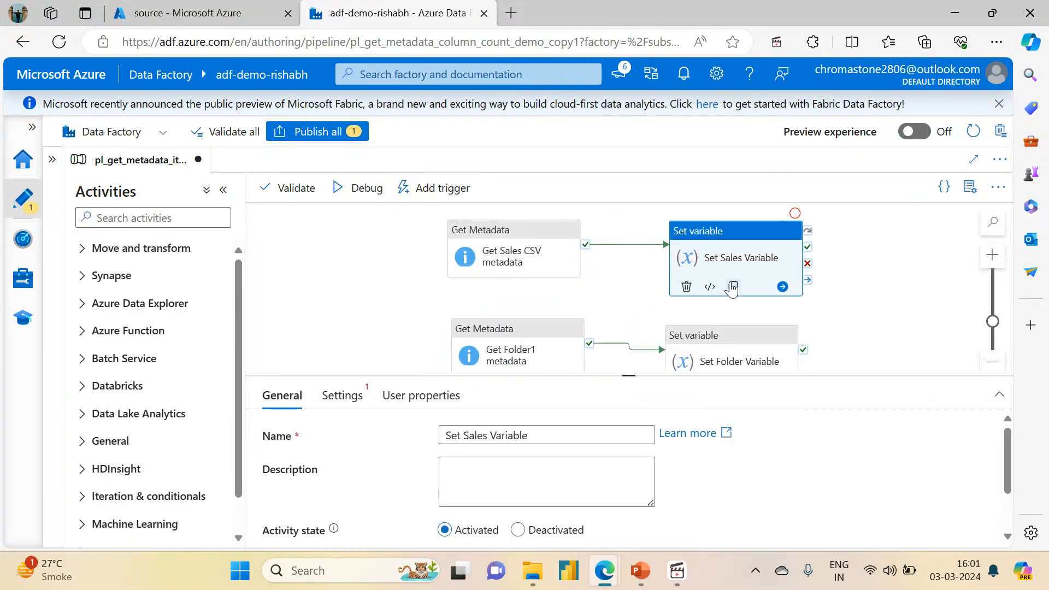
{"action": "left_click", "coordinate": [342, 397]}
{"action": "left_click_drag", "start_coordinate": [629, 374], "coordinate": [623, 207]}
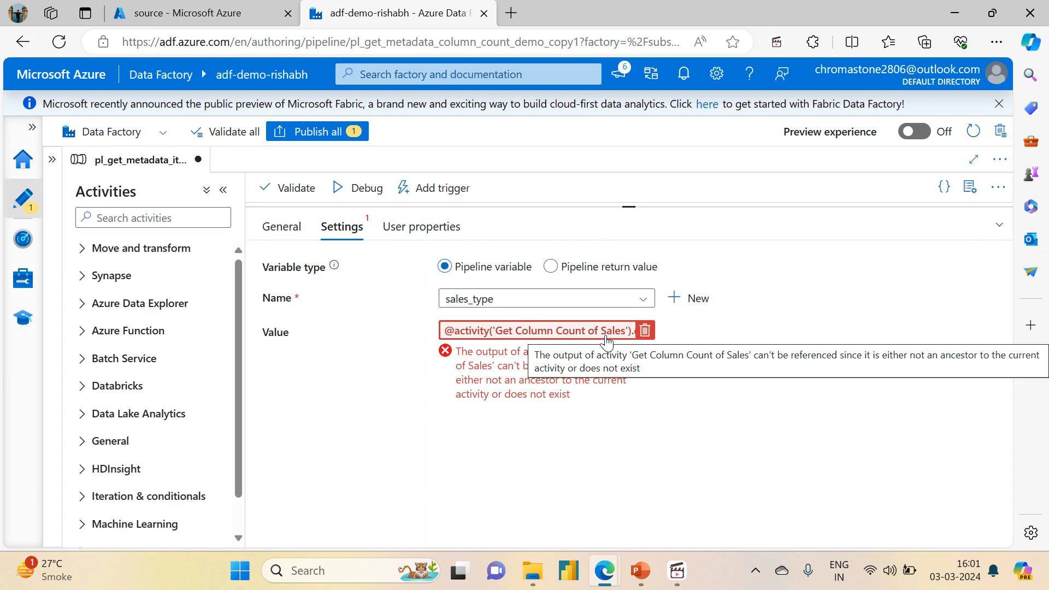
{"action": "left_click", "coordinate": [526, 331]}
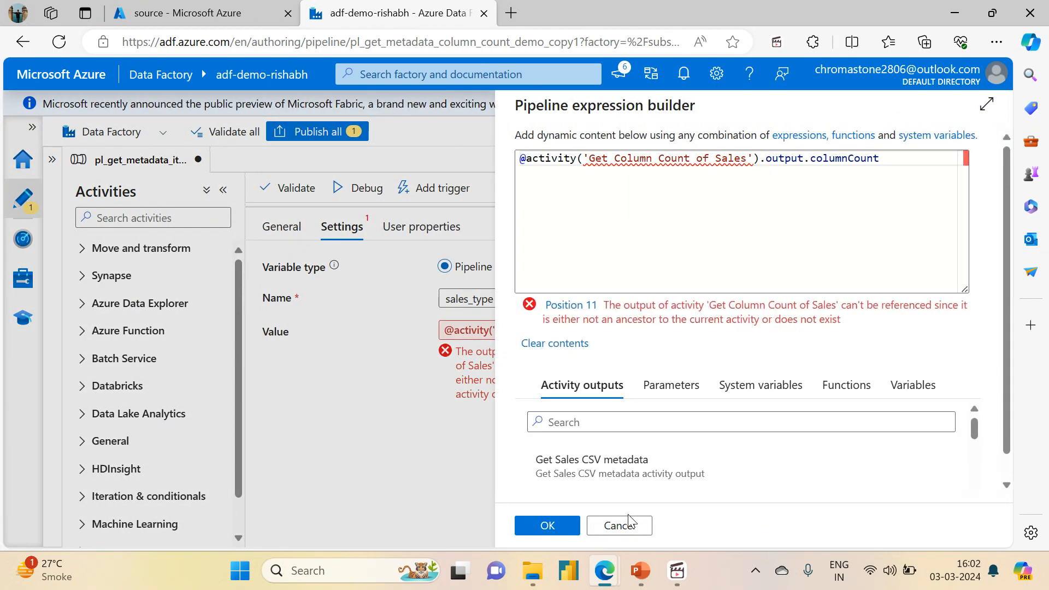
{"action": "left_click", "coordinate": [617, 526]}
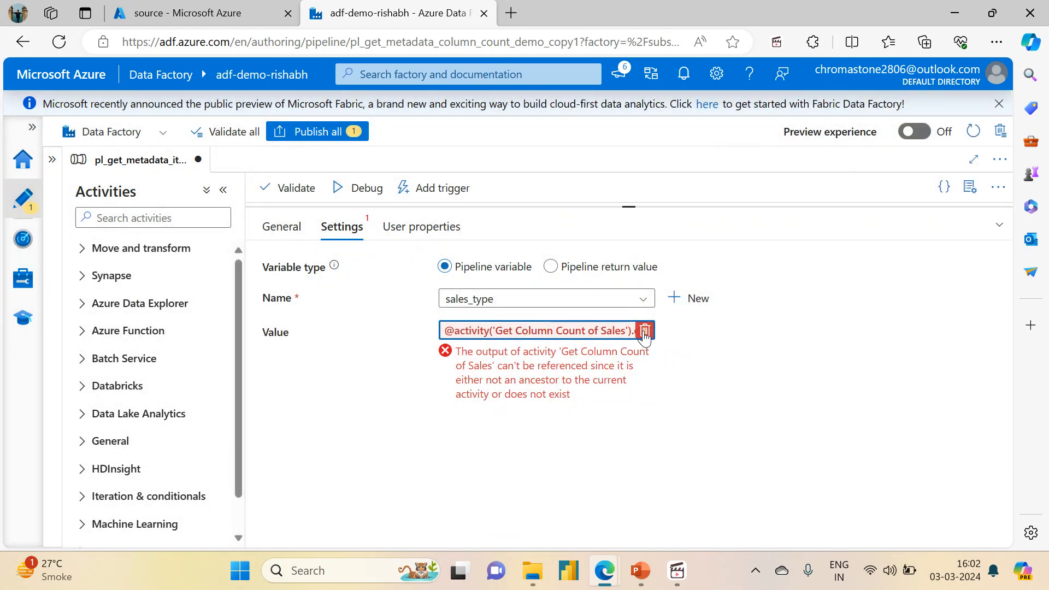
{"action": "left_click", "coordinate": [645, 330]}
{"action": "left_click", "coordinate": [520, 306]}
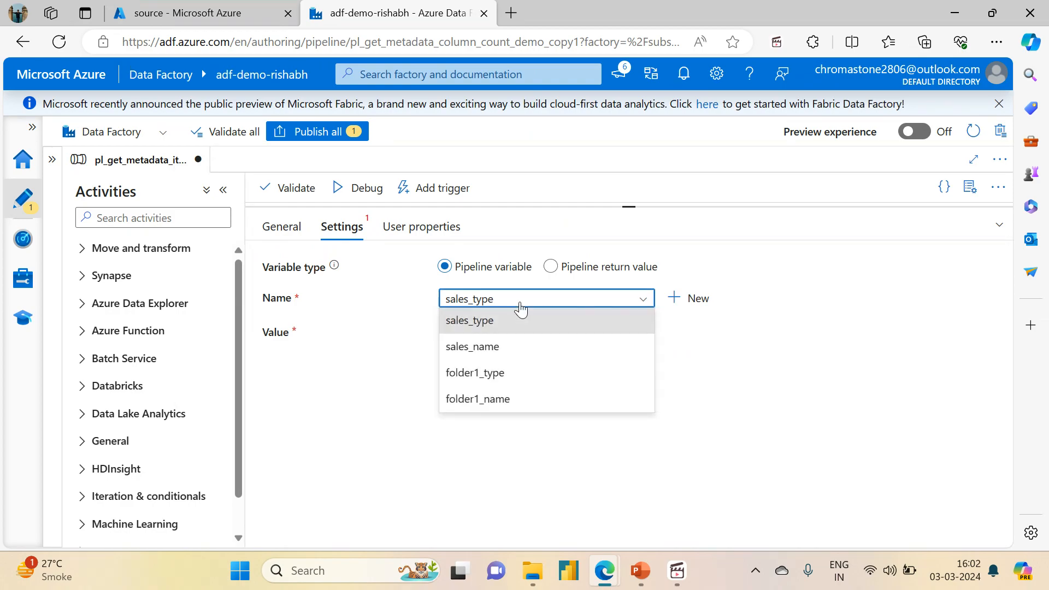
{"action": "left_click", "coordinate": [487, 348]}
{"action": "left_click", "coordinate": [487, 343]}
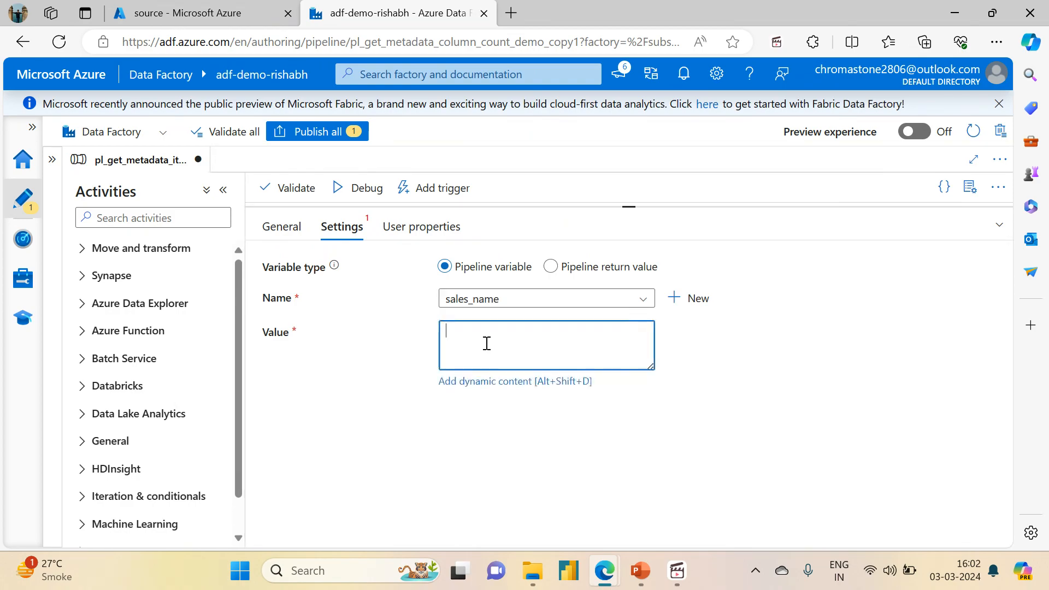
{"action": "left_click", "coordinate": [484, 381]}
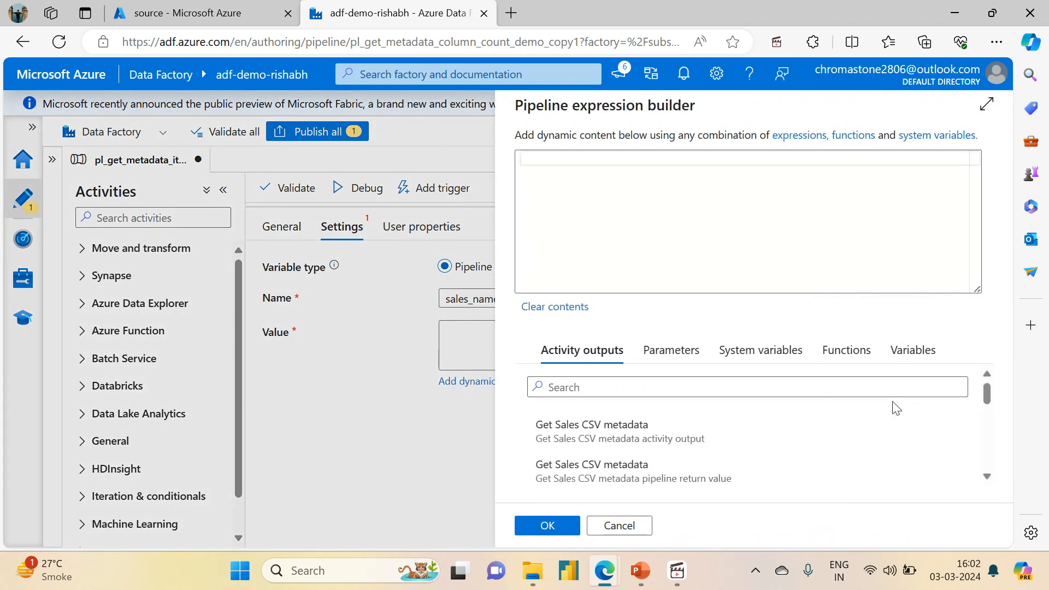
{"action": "left_click", "coordinate": [987, 479]}
{"action": "left_click", "coordinate": [987, 477]}
{"action": "left_click", "coordinate": [987, 477]}
{"action": "left_click", "coordinate": [987, 477]}
{"action": "left_click", "coordinate": [987, 477]}
{"action": "left_click", "coordinate": [987, 477]}
{"action": "left_click", "coordinate": [987, 477]}
{"action": "left_click", "coordinate": [987, 477]}
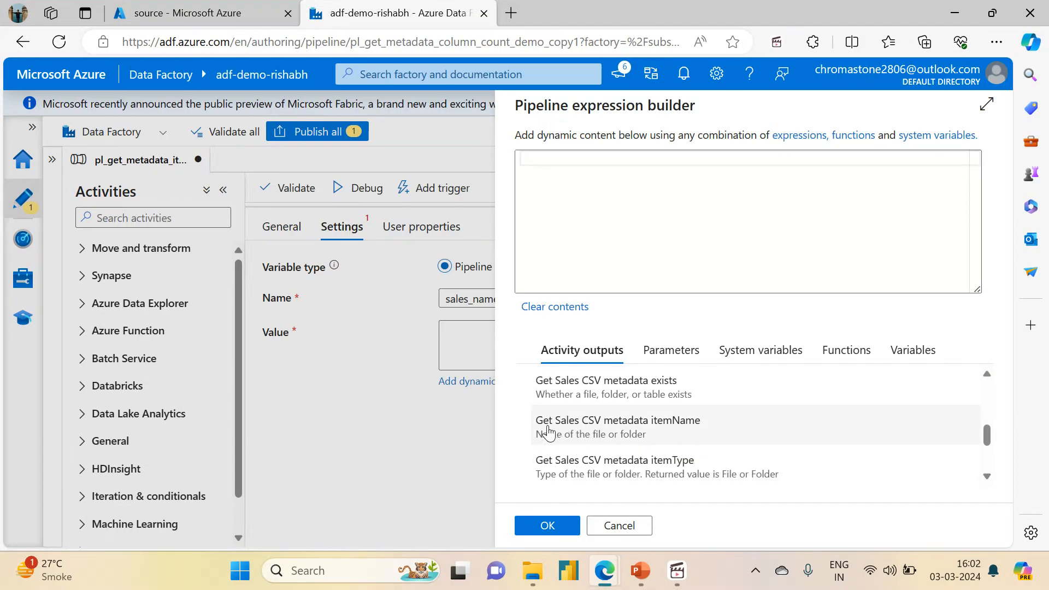
{"action": "left_click", "coordinate": [655, 426]}
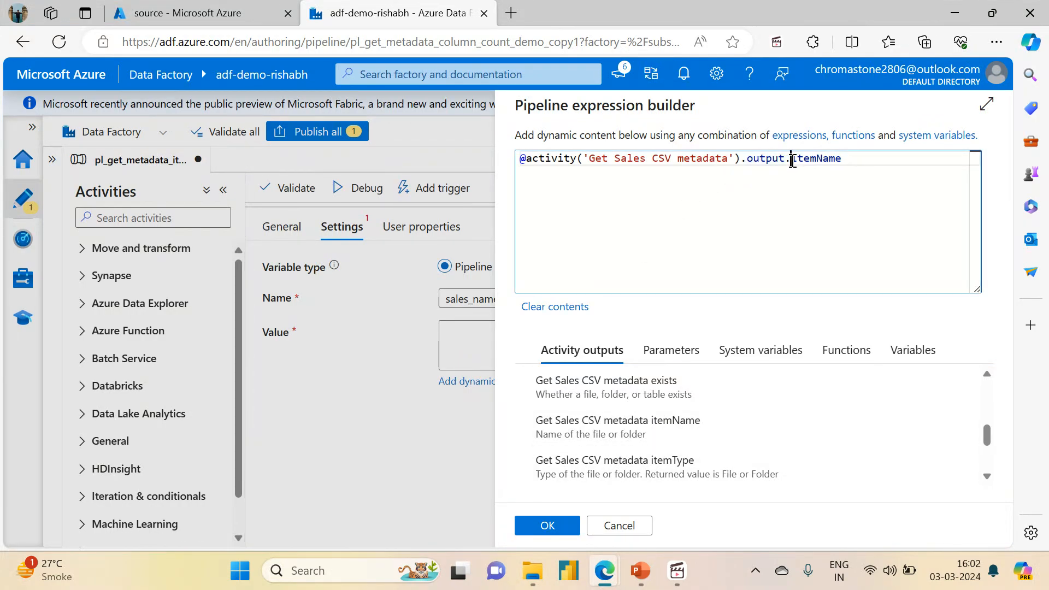
{"action": "double_click", "coordinate": [836, 157]}
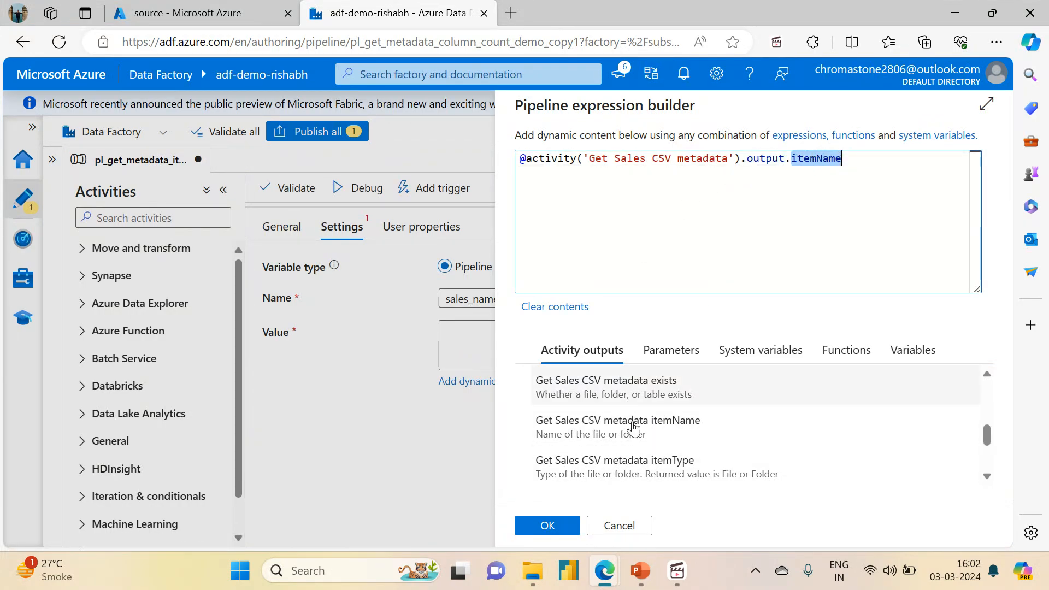
{"action": "left_click", "coordinate": [548, 526]}
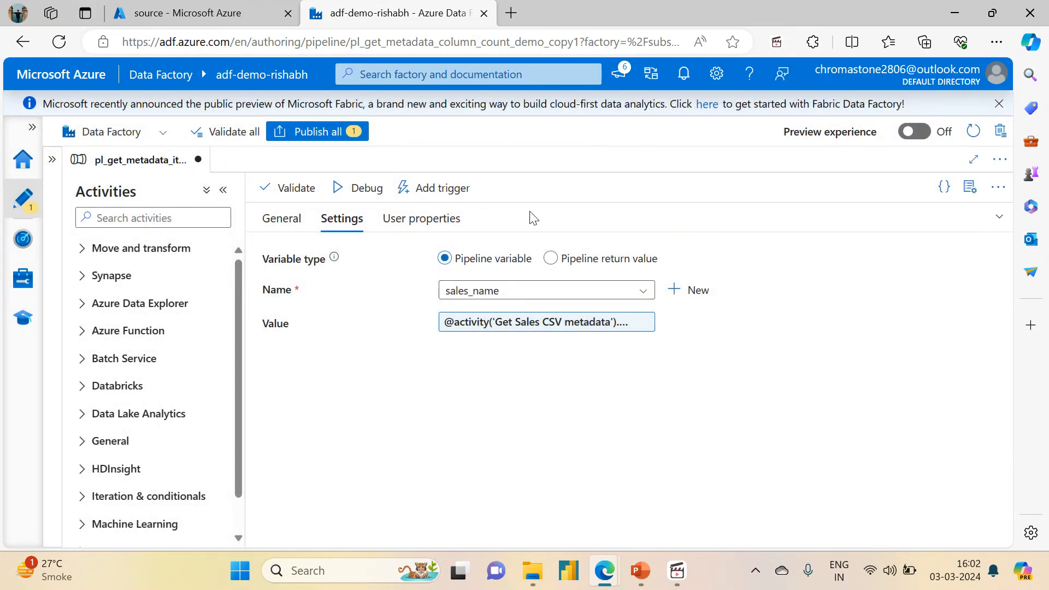
Step: In the Set Folder Variable activity's settings, remove the existing value expression and select folder1_name as the variable
{"action": "left_click", "coordinate": [999, 218]}
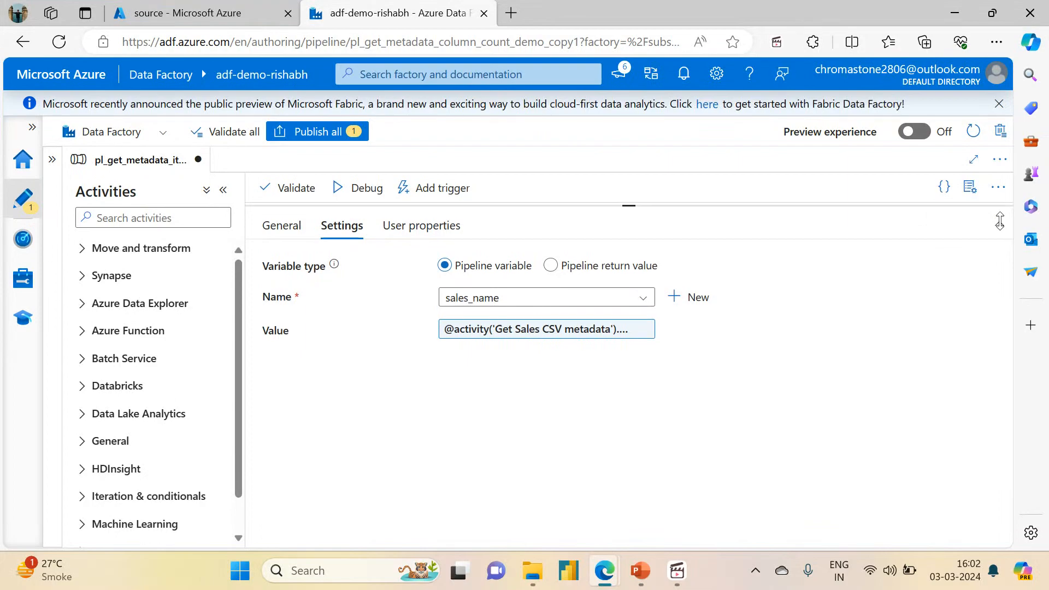
{"action": "left_click", "coordinate": [707, 326]}
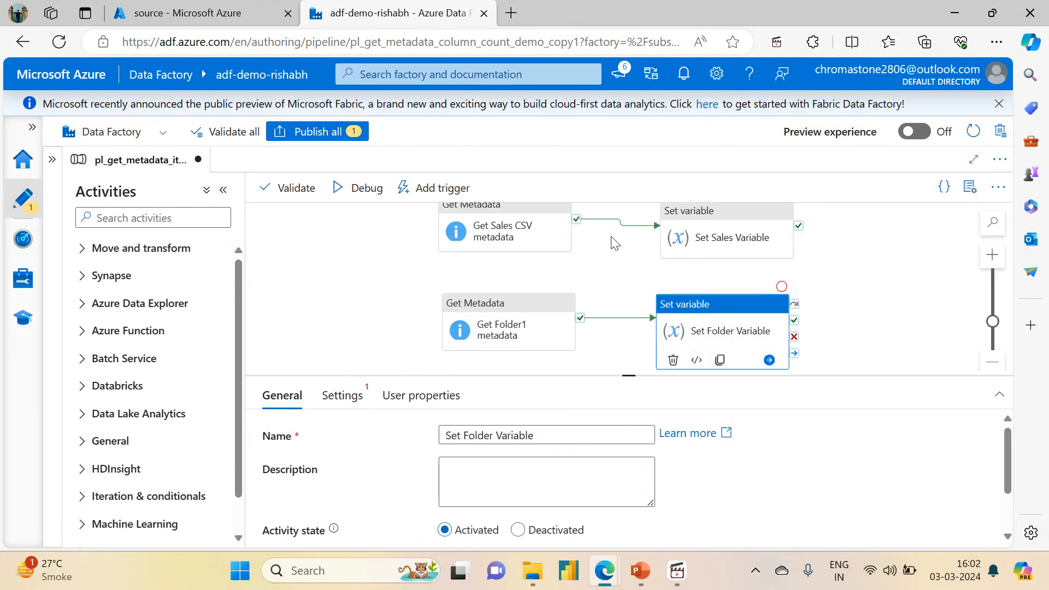
{"action": "left_click", "coordinate": [342, 396]}
{"action": "left_click_drag", "start_coordinate": [626, 376], "coordinate": [627, 200]}
{"action": "left_click", "coordinate": [639, 331]}
{"action": "key", "text": "ctrl+a"}
{"action": "key", "text": "Delete"}
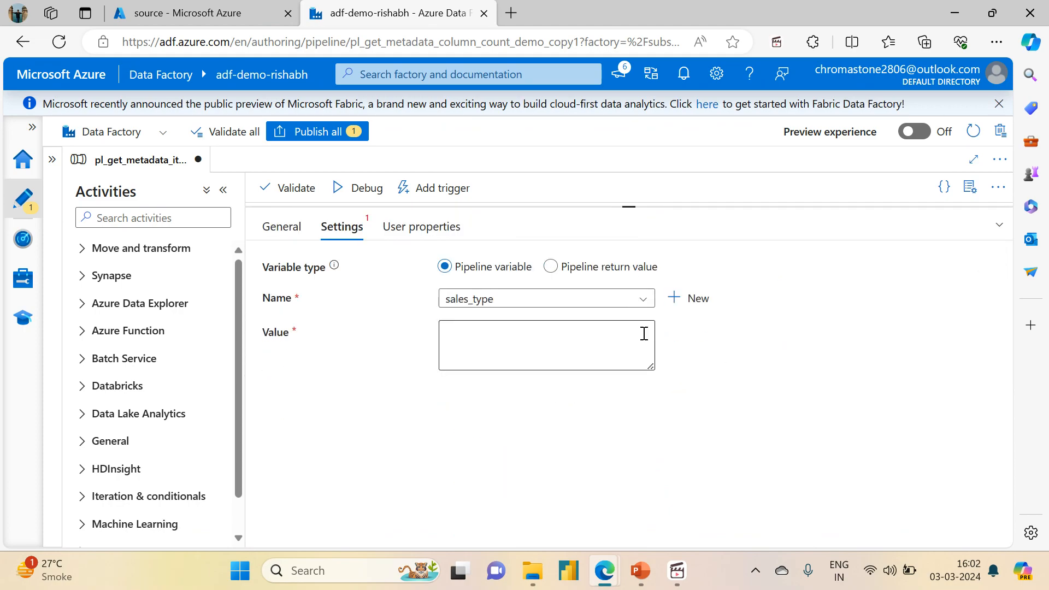
{"action": "left_click", "coordinate": [567, 300]}
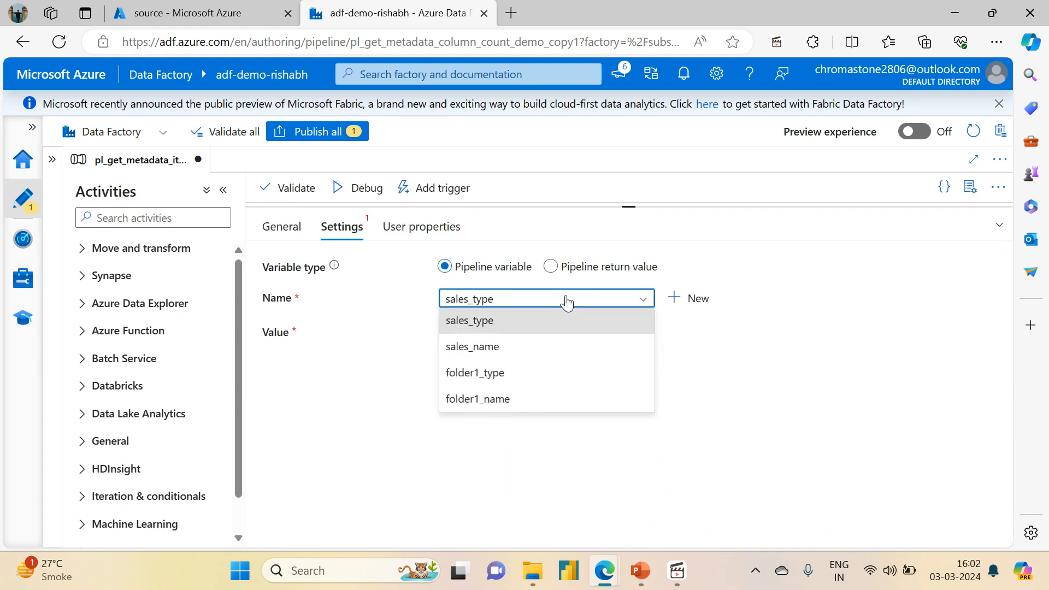
{"action": "left_click", "coordinate": [491, 398]}
Step: Set the folder1_name value to the itemName output of the Get Folder1 metadata activity using dynamic content
{"action": "left_click", "coordinate": [501, 351]}
{"action": "left_click", "coordinate": [488, 382]}
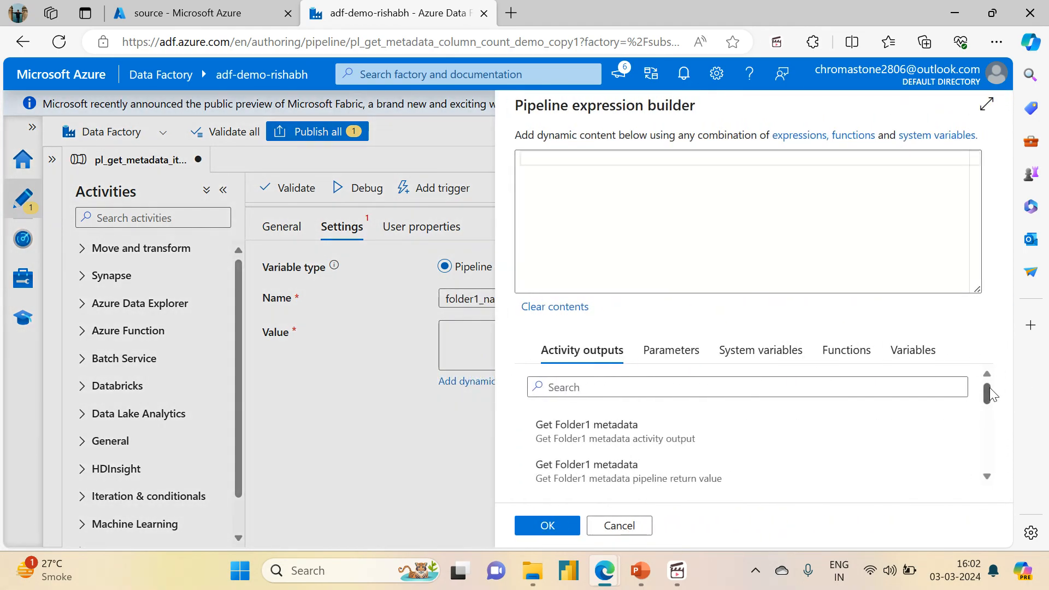
{"action": "left_click_drag", "start_coordinate": [984, 388], "coordinate": [977, 435]}
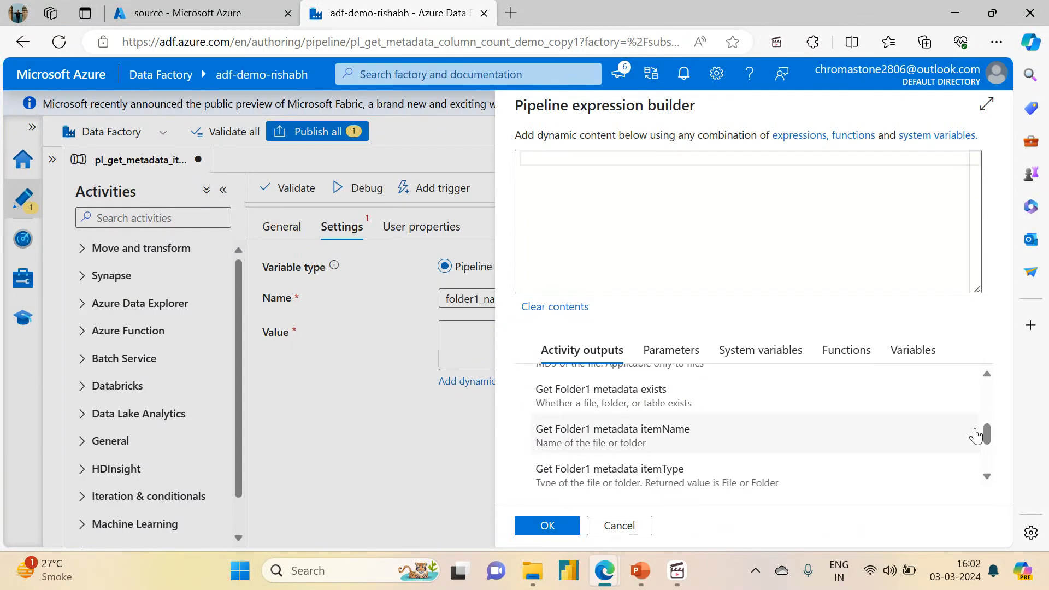
{"action": "left_click", "coordinate": [696, 431]}
{"action": "left_click", "coordinate": [547, 528]}
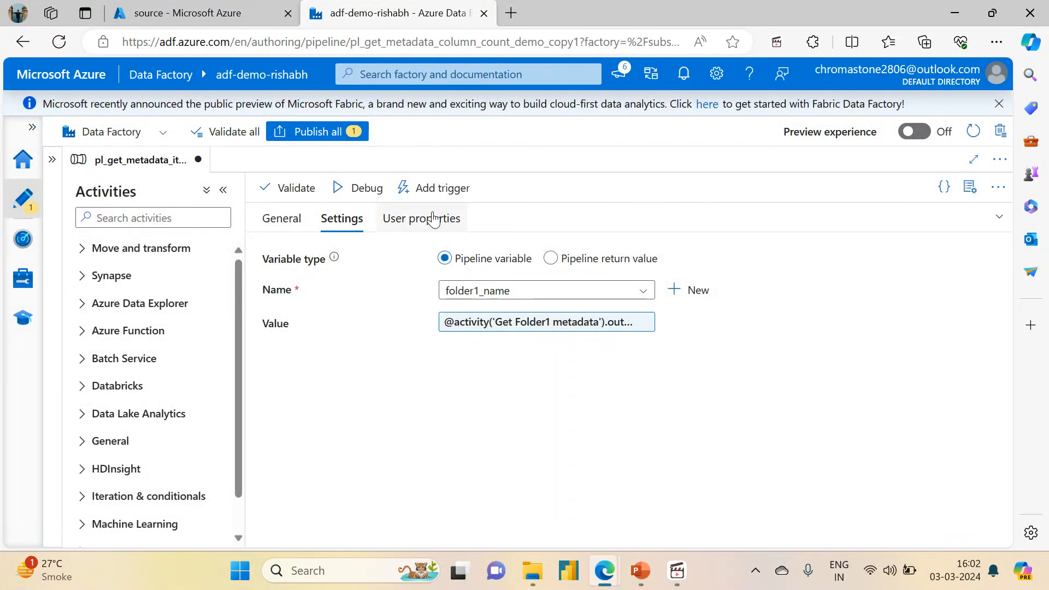
Step: Start a debug run of the pipeline and refresh its activity run list until all activities finish
{"action": "left_click", "coordinate": [999, 217]}
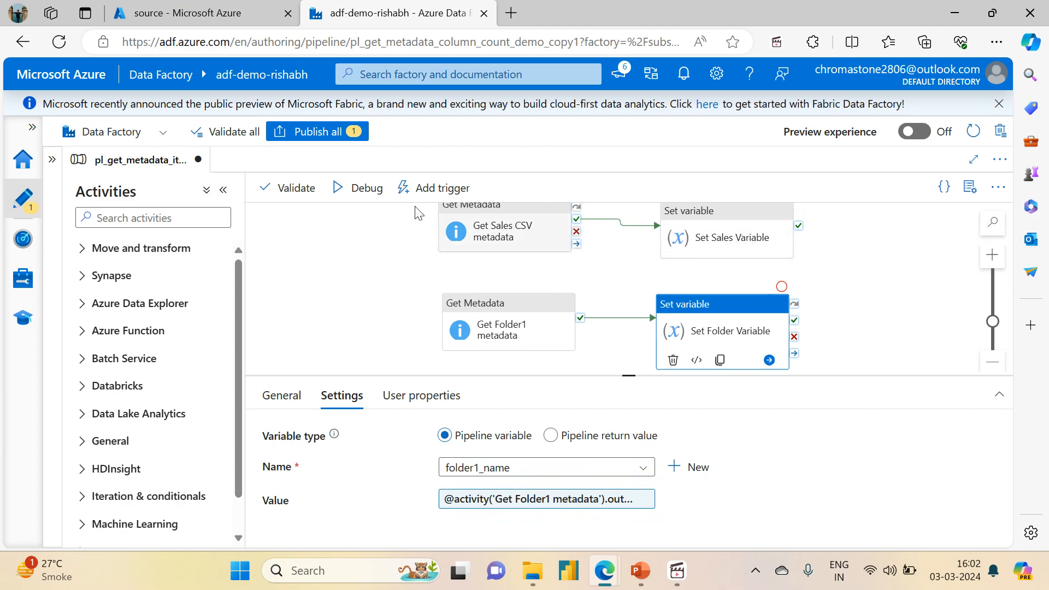
{"action": "left_click", "coordinate": [386, 288]}
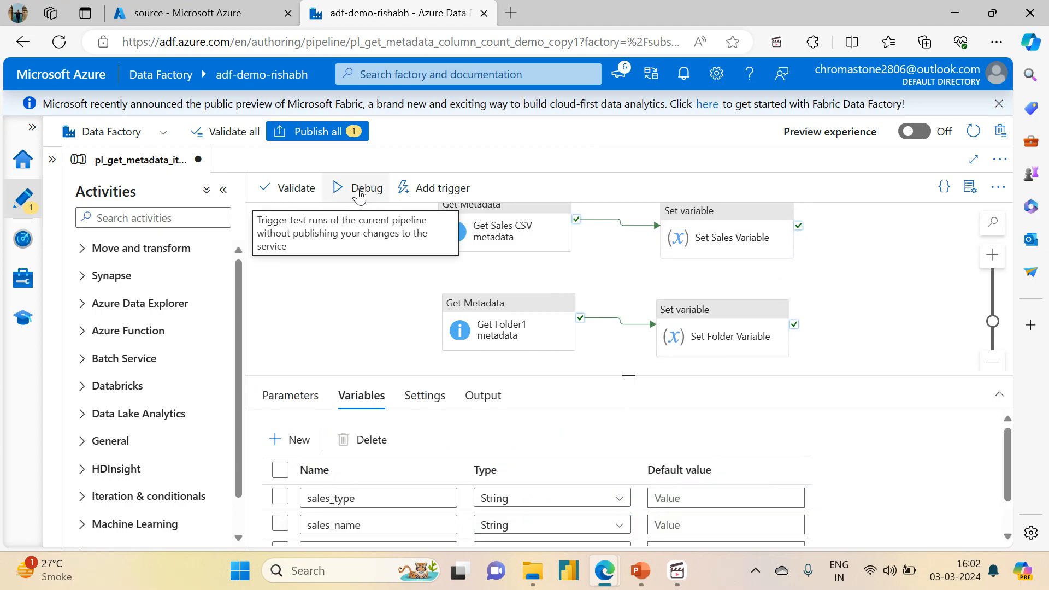
{"action": "left_click", "coordinate": [358, 190]}
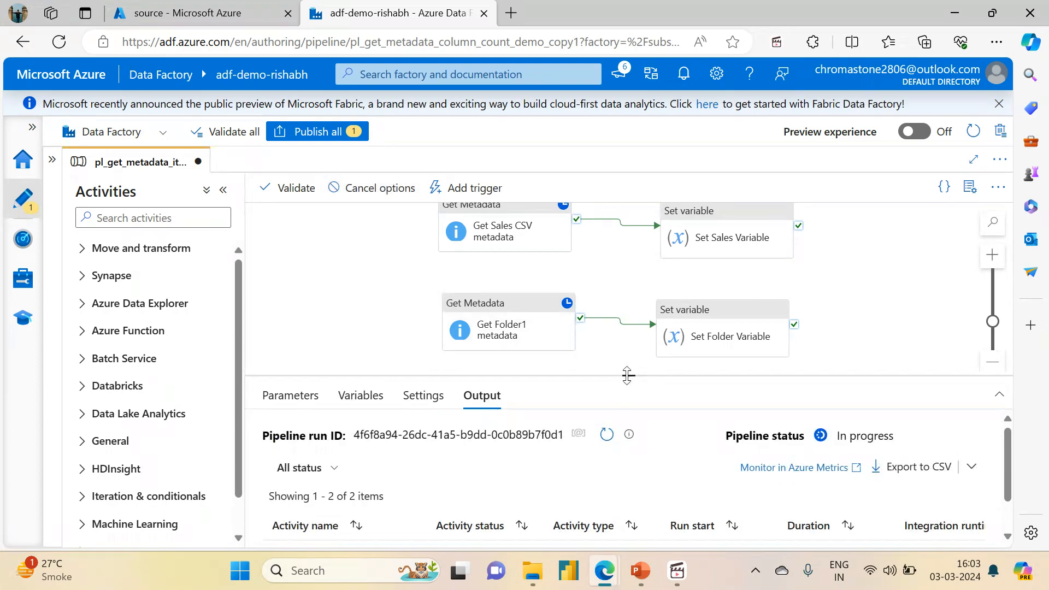
{"action": "left_click_drag", "start_coordinate": [627, 375], "coordinate": [628, 301]}
{"action": "left_click", "coordinate": [607, 360]}
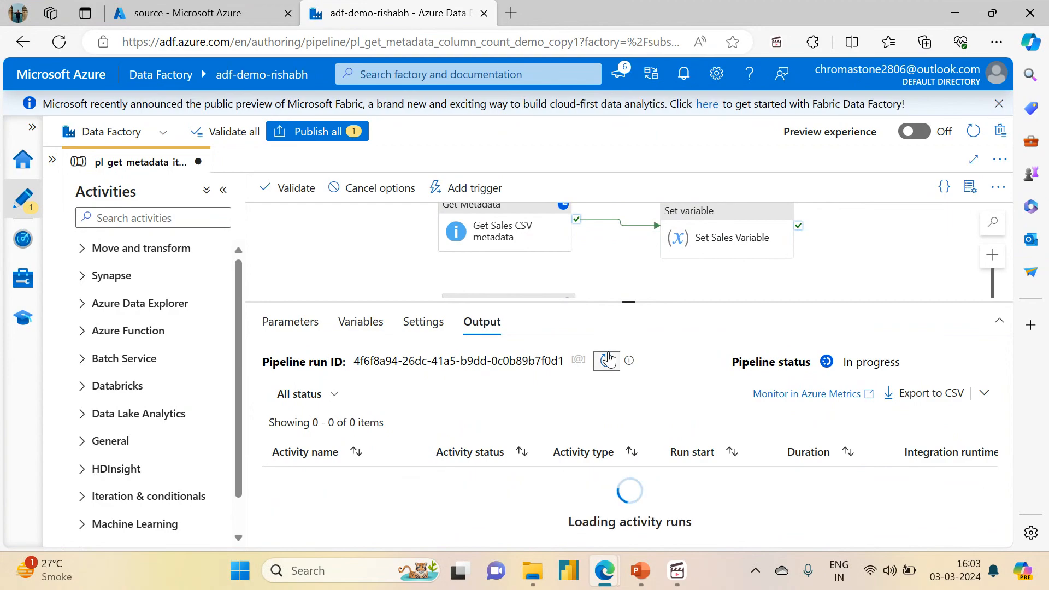
{"action": "left_click", "coordinate": [608, 360]}
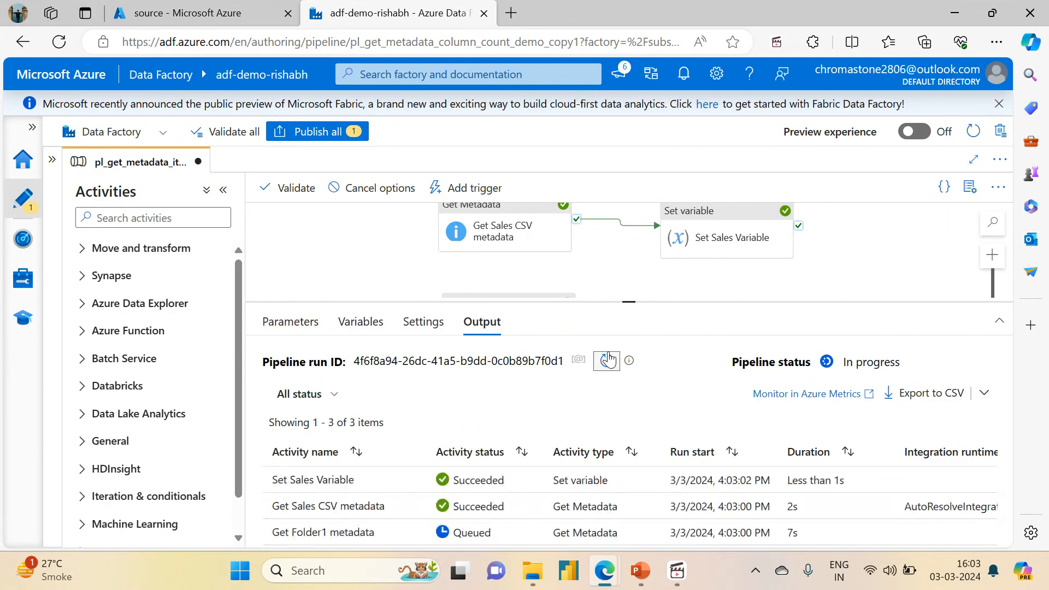
{"action": "left_click_drag", "start_coordinate": [637, 301], "coordinate": [628, 238]}
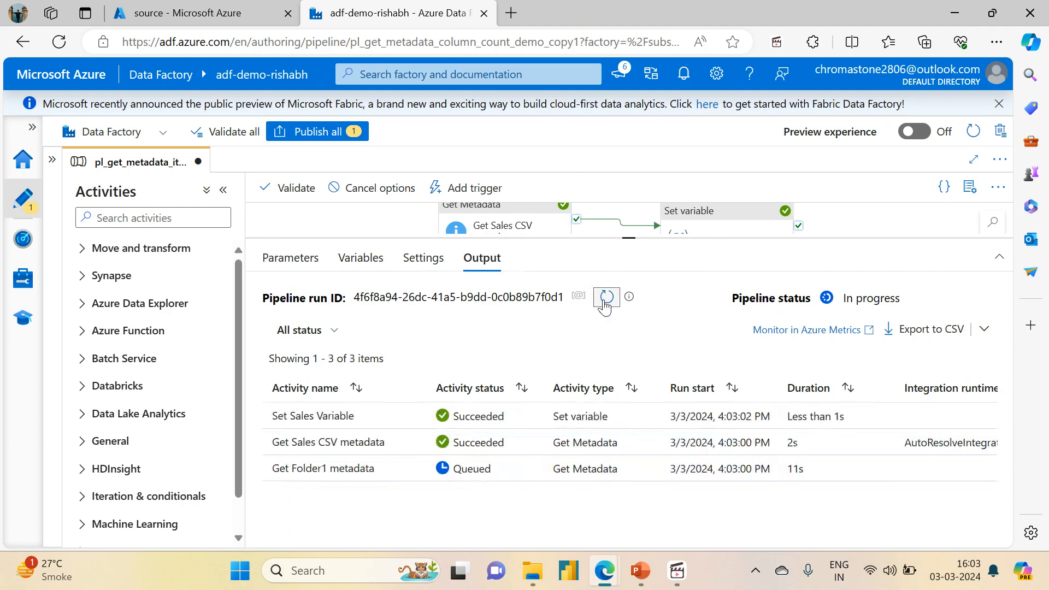
{"action": "left_click", "coordinate": [605, 298]}
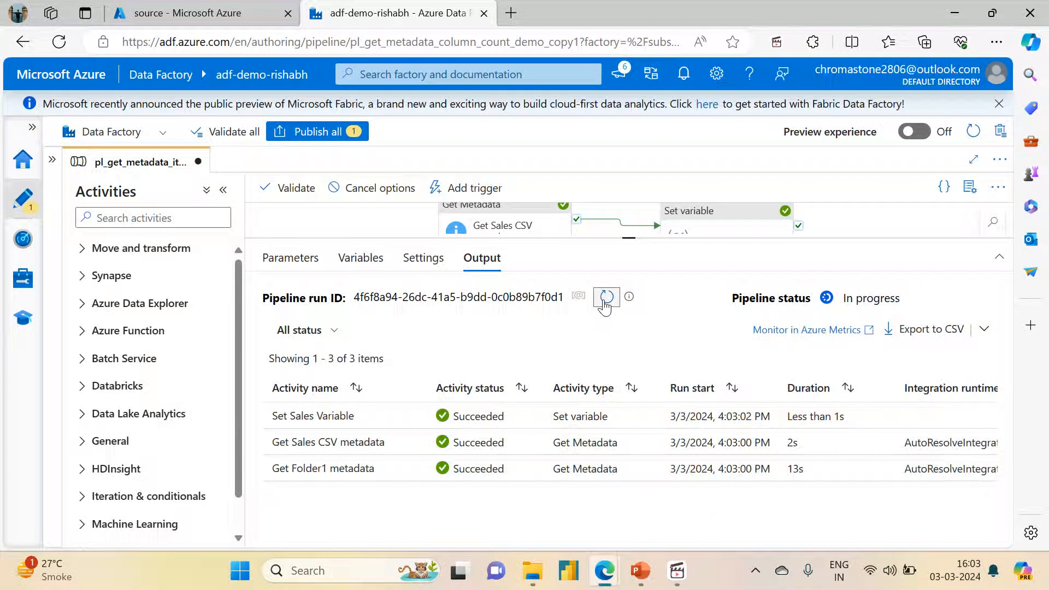
{"action": "left_click", "coordinate": [606, 297]}
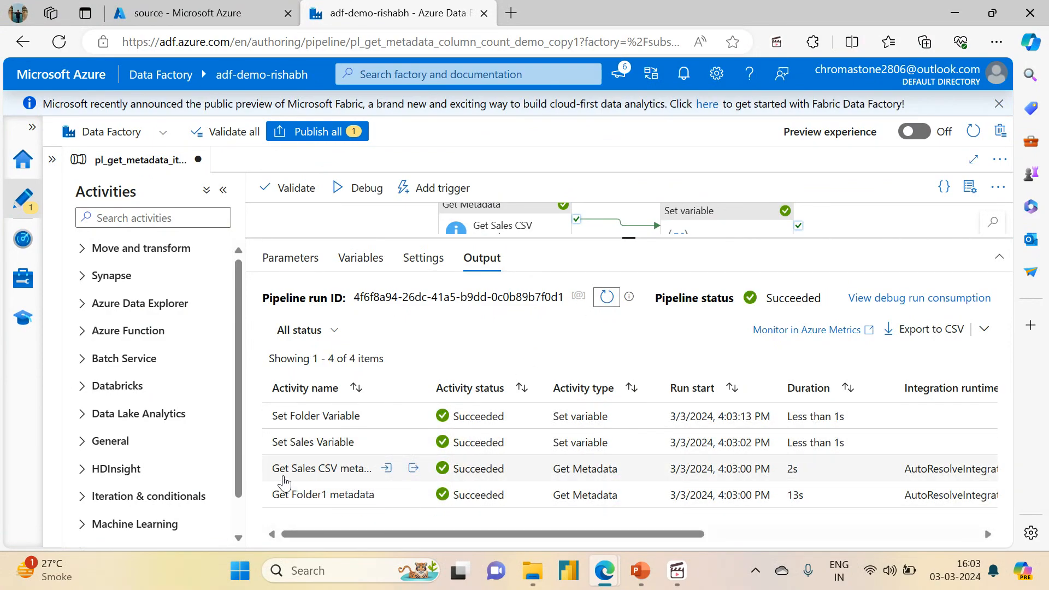
Step: Examine the run outputs of the Get Sales CSV metadata and Set Sales Variable activities
{"action": "left_click", "coordinate": [414, 469]}
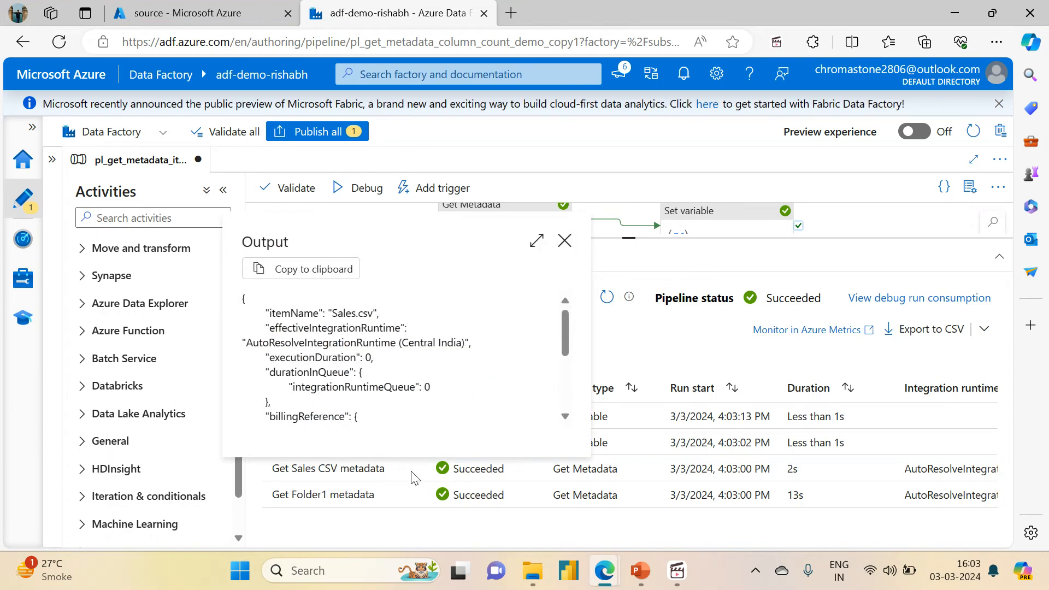
{"action": "mouse_move", "coordinate": [560, 326]}
{"action": "left_mouse_down"}
{"action": "mouse_move", "coordinate": [555, 381]}
{"action": "mouse_move", "coordinate": [544, 316]}
{"action": "left_mouse_up"}
{"action": "left_click_drag", "start_coordinate": [335, 312], "coordinate": [373, 313]}
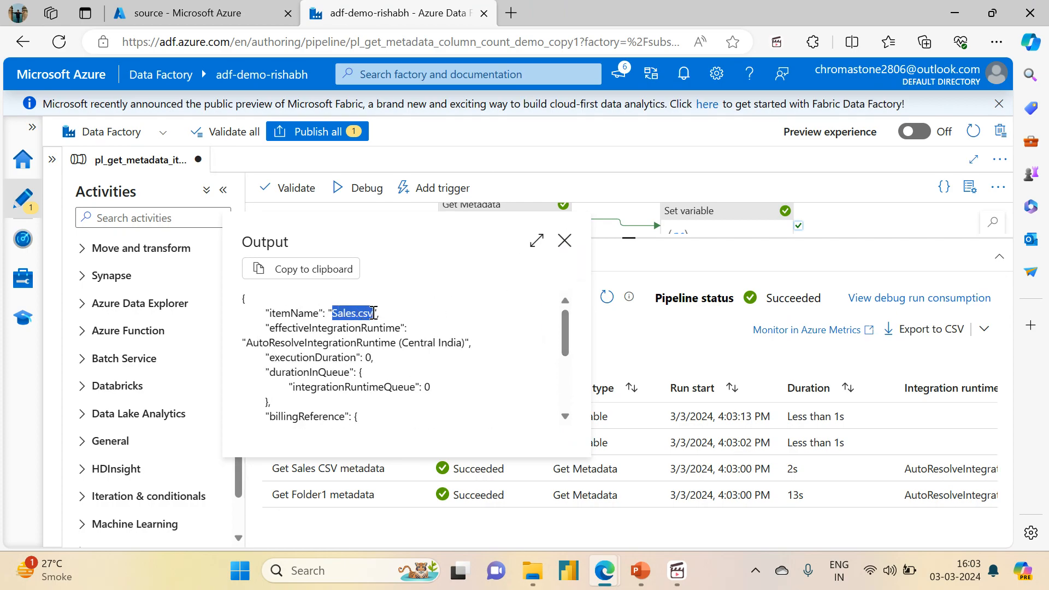
{"action": "left_click", "coordinate": [403, 232]}
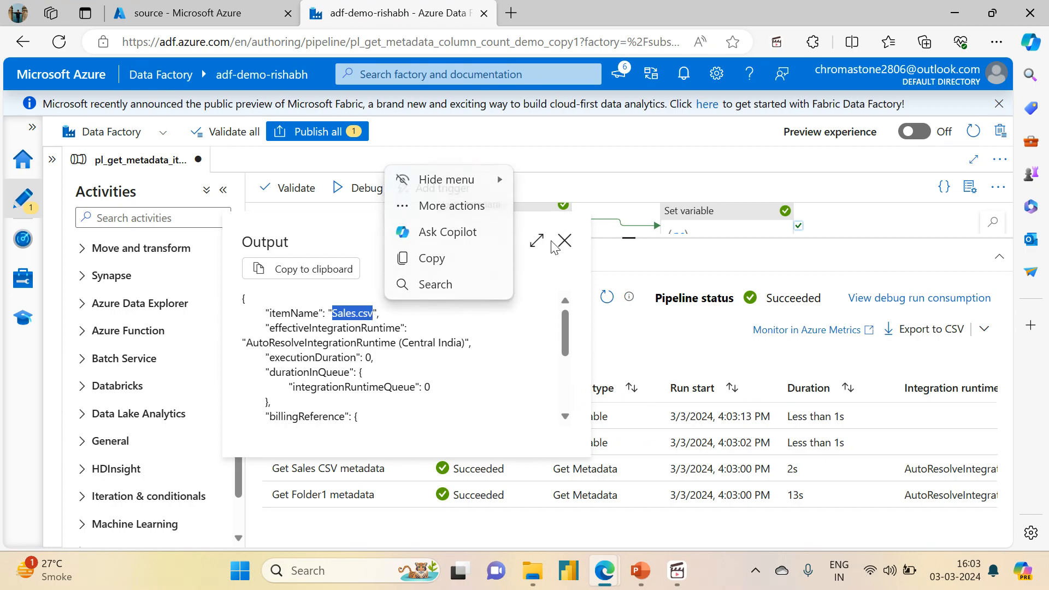
{"action": "left_click", "coordinate": [565, 241]}
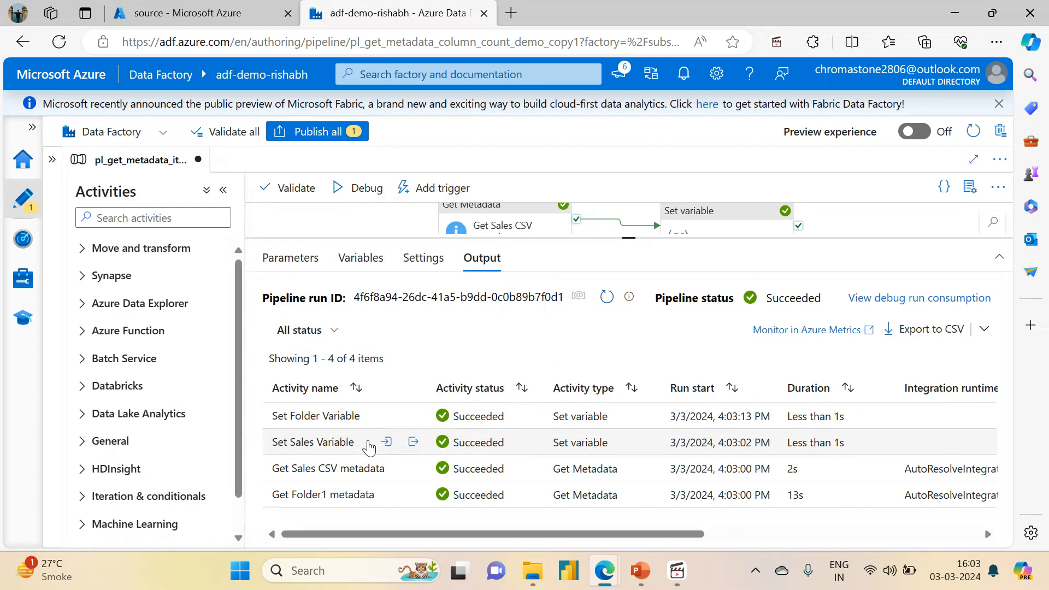
{"action": "left_click", "coordinate": [413, 442]}
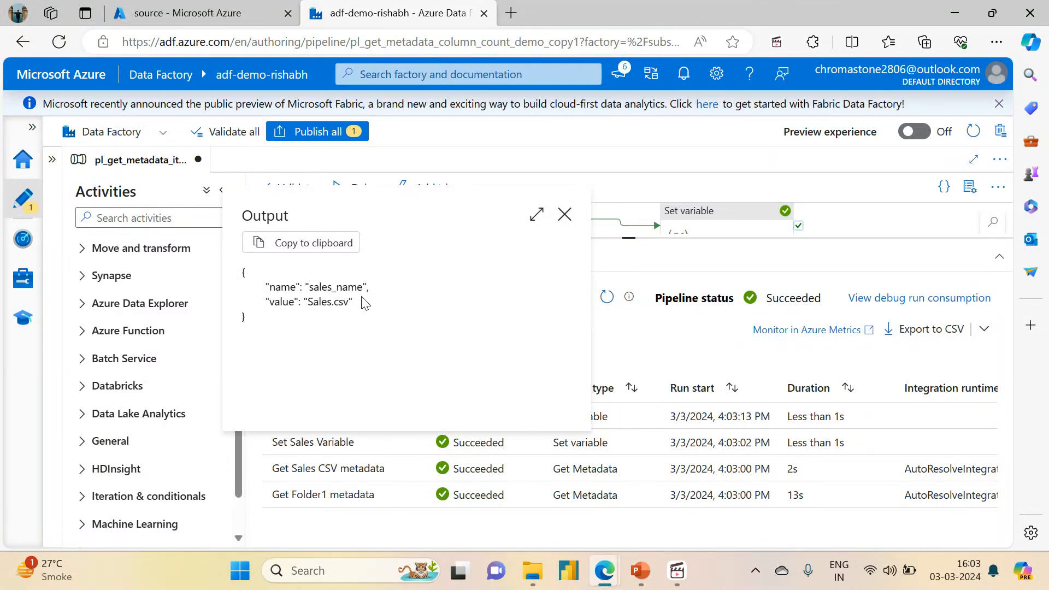
{"action": "left_click", "coordinate": [564, 216]}
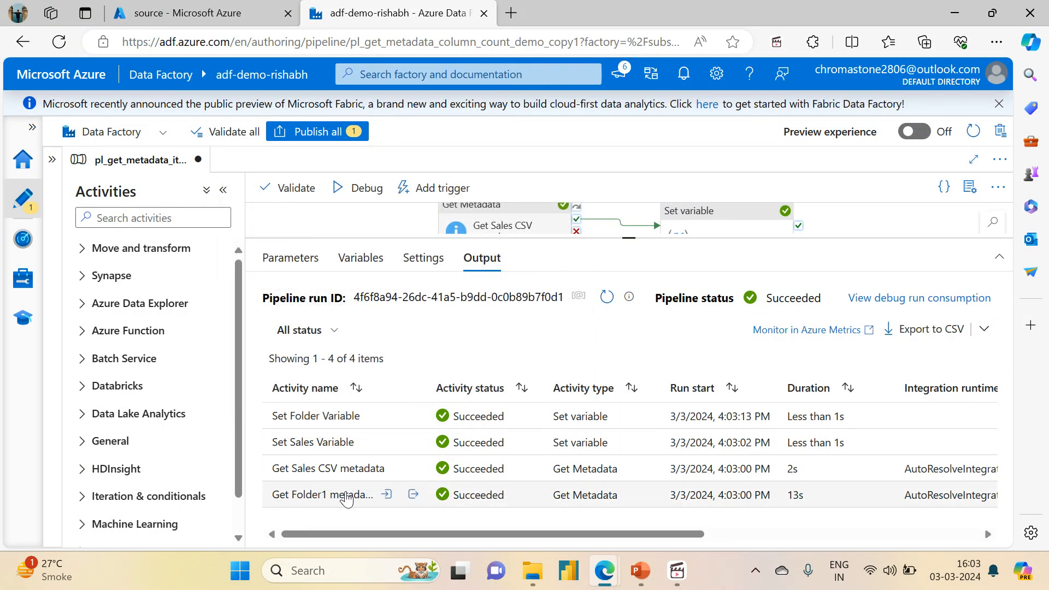
Step: Inspect the item name and item type in the Get Folder1 metadata activity's run output
{"action": "left_click", "coordinate": [413, 495]}
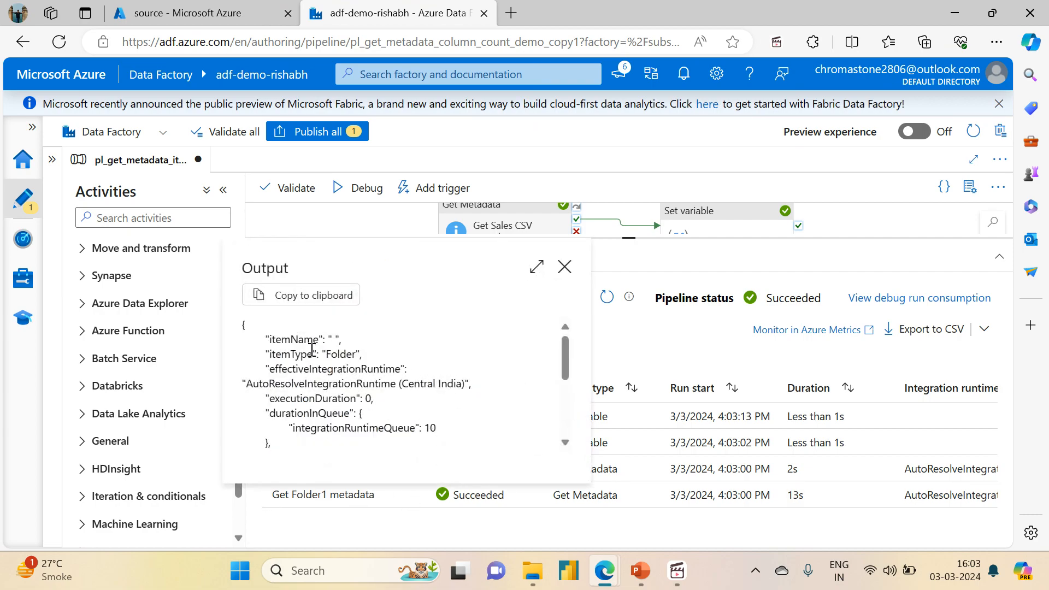
{"action": "double_click", "coordinate": [339, 355]}
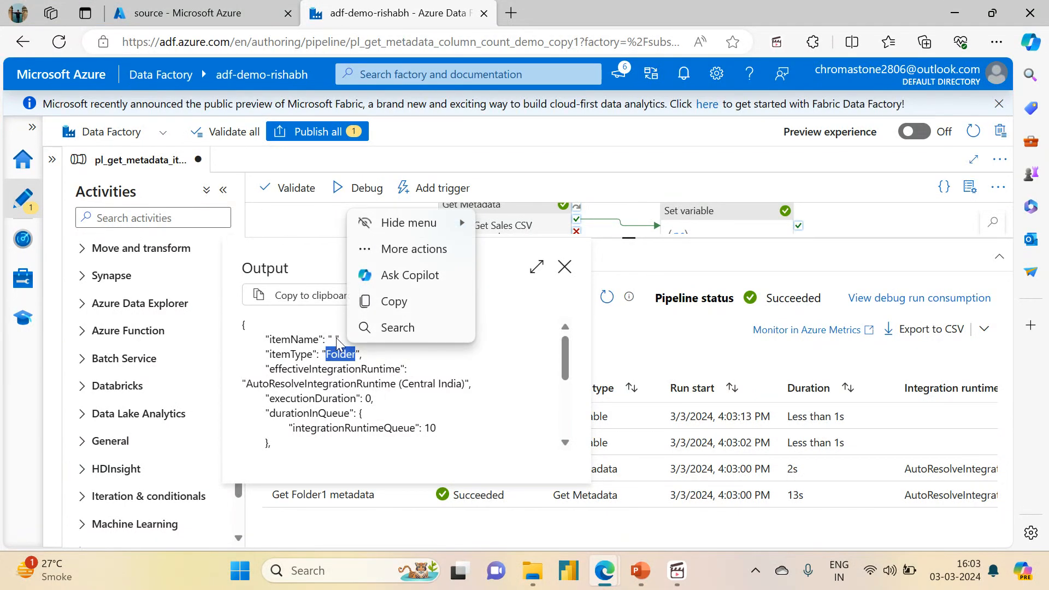
{"action": "left_click", "coordinate": [628, 239]}
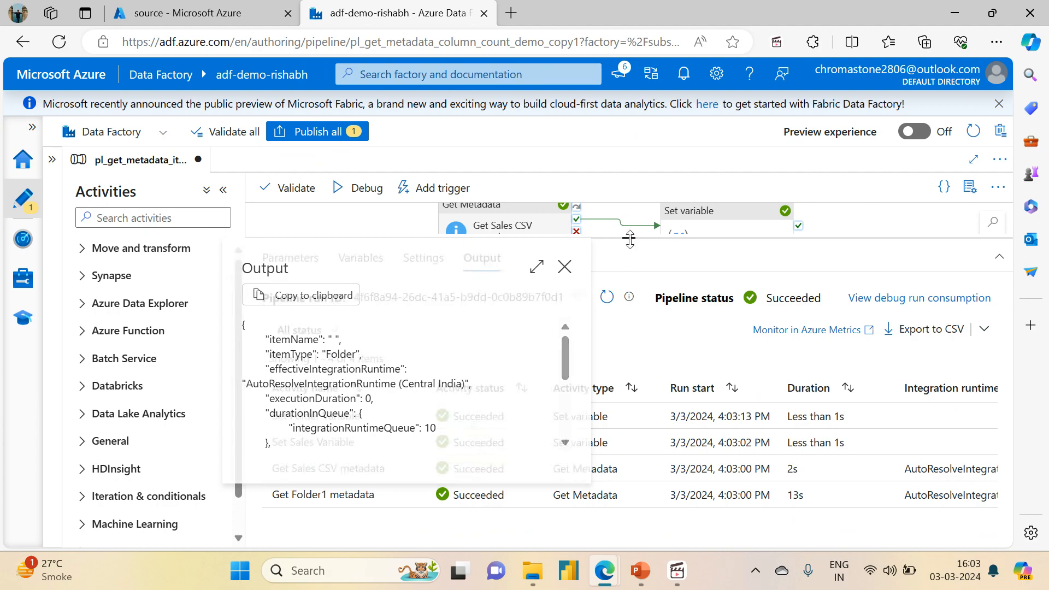
Step: In the Get Folder1 metadata activity's dataset properties, set folder_path to variable_input and file to folder1
{"action": "mouse_move", "coordinate": [628, 239]}
{"action": "left_mouse_down"}
{"action": "mouse_move", "coordinate": [629, 361]}
{"action": "mouse_move", "coordinate": [628, 232]}
{"action": "left_mouse_up"}
{"action": "left_click", "coordinate": [481, 325]}
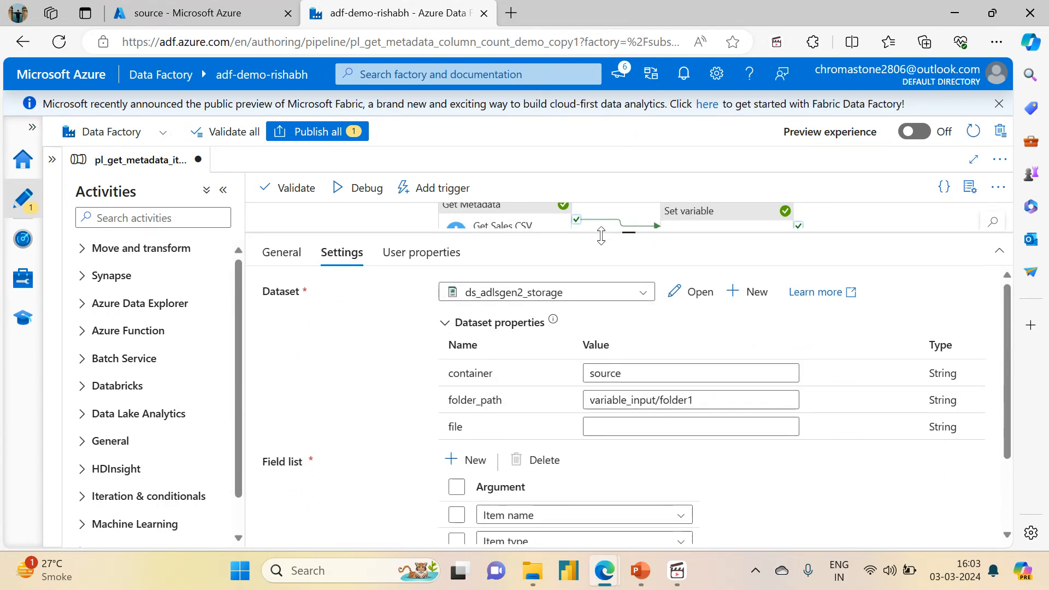
{"action": "left_click", "coordinate": [706, 401]}
{"action": "key", "text": "BackSpace"}
{"action": "key", "text": "BackSpace"}
{"action": "key", "text": "BackSpace"}
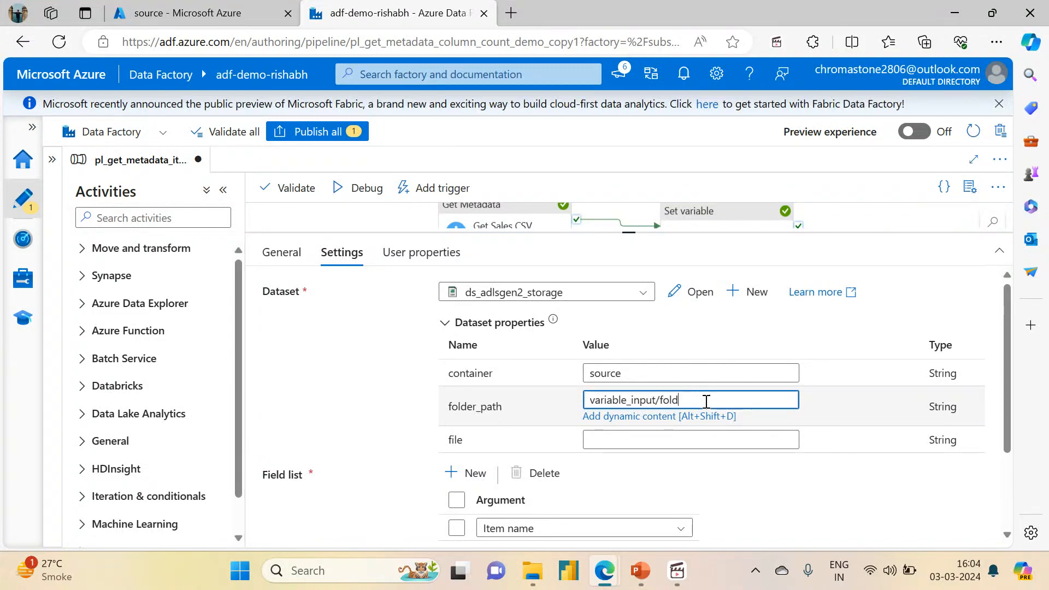
{"action": "left_click", "coordinate": [640, 432]}
{"action": "type", "text": "folder"}
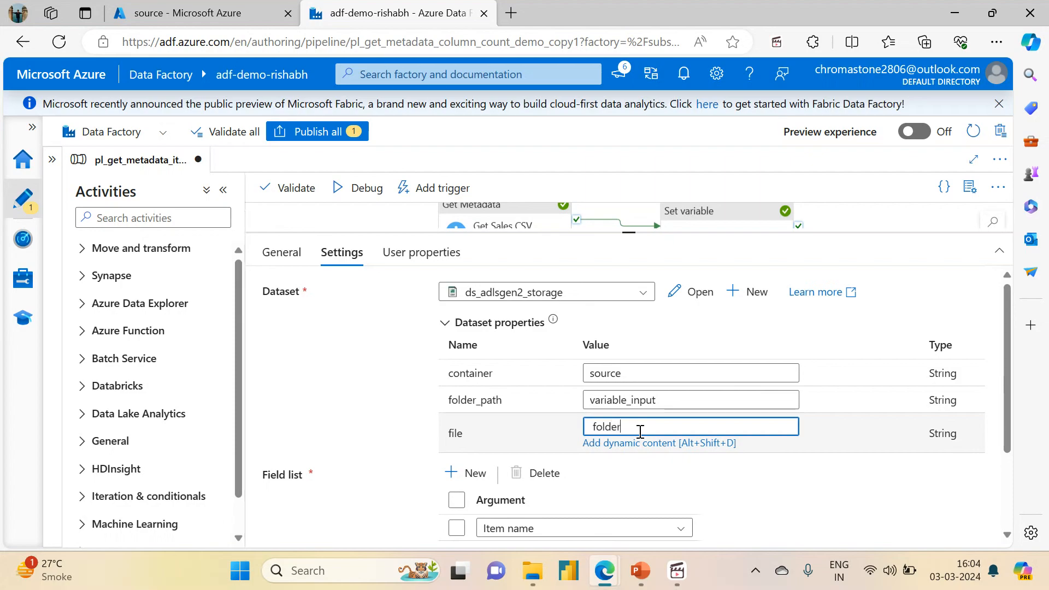
{"action": "key", "text": "Left"}
{"action": "key", "text": "BackSpace"}
{"action": "type", "text": "1"}
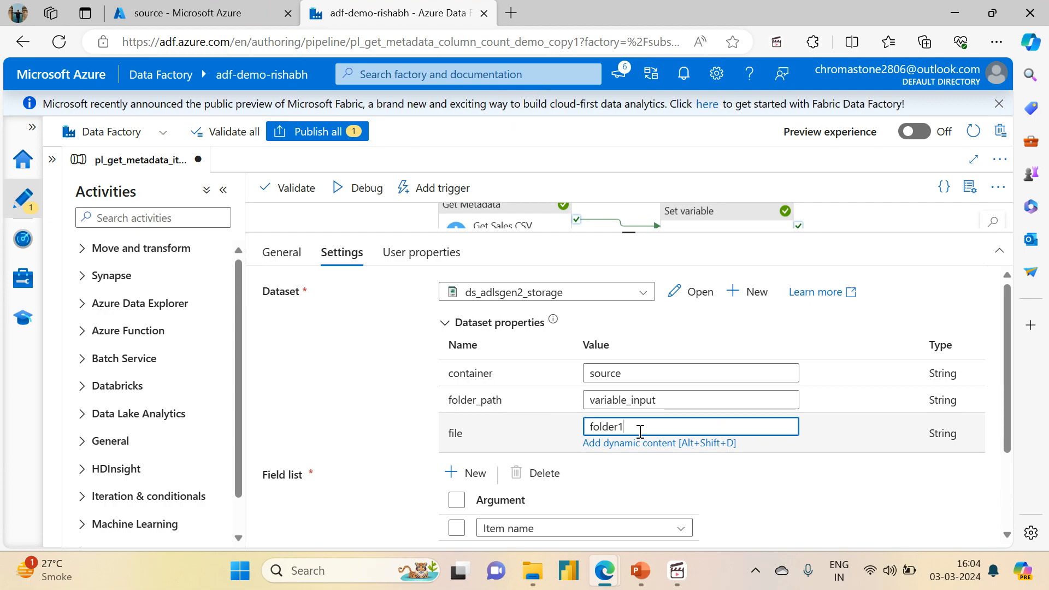
Step: Validate the pipeline, then start a debug run and refresh its activity run list
{"action": "left_click", "coordinate": [290, 192]}
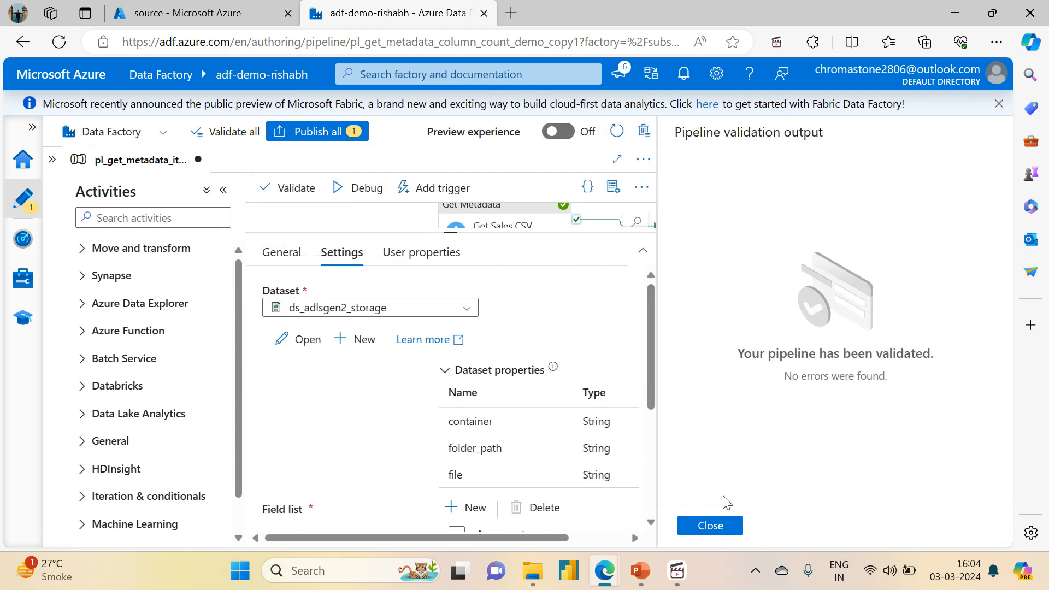
{"action": "left_click", "coordinate": [716, 526]}
{"action": "left_click", "coordinate": [350, 199]}
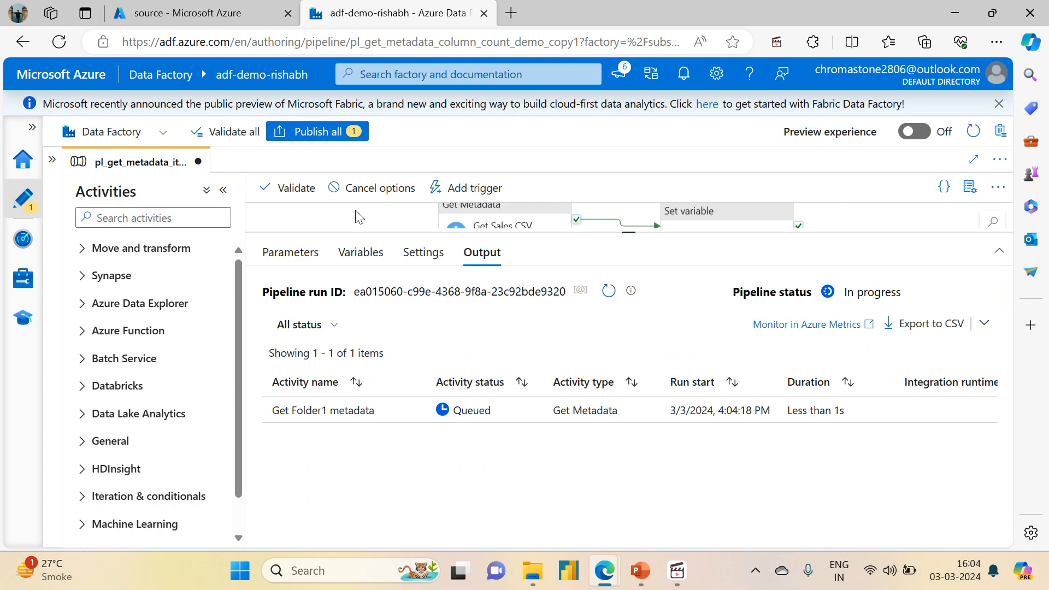
{"action": "left_click", "coordinate": [608, 292]}
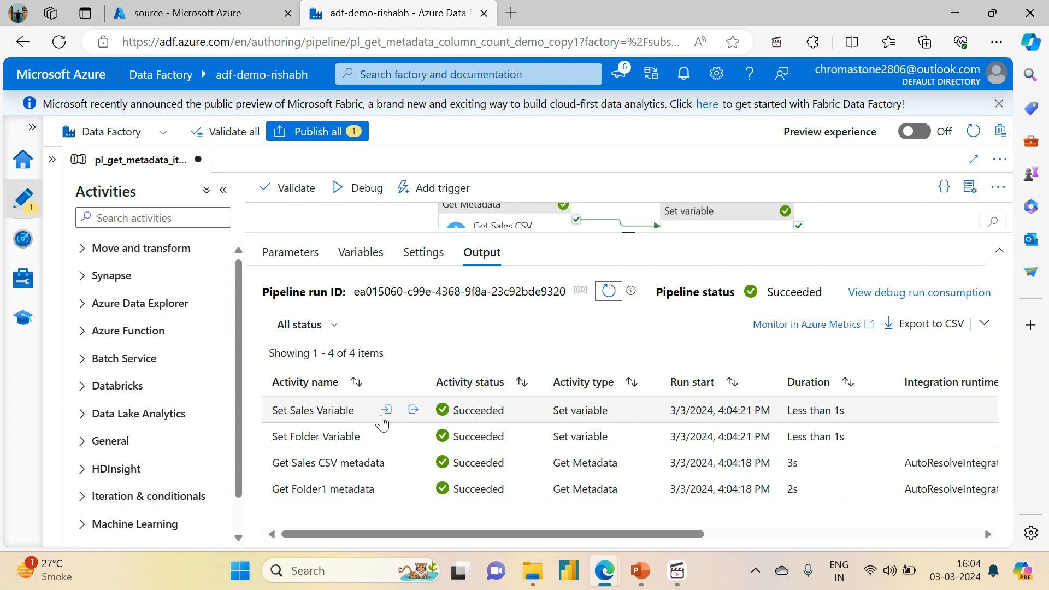
Step: Examine the item name and type in the Get Folder1 metadata output, and review the Get Sales CSV metadata output
{"action": "left_click", "coordinate": [413, 489]}
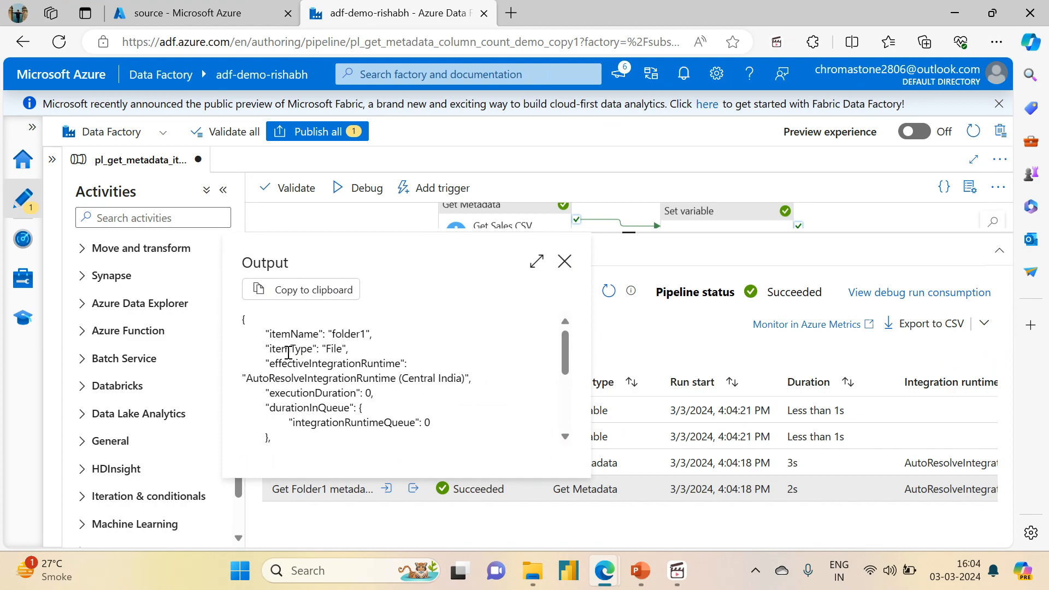
{"action": "double_click", "coordinate": [331, 350]}
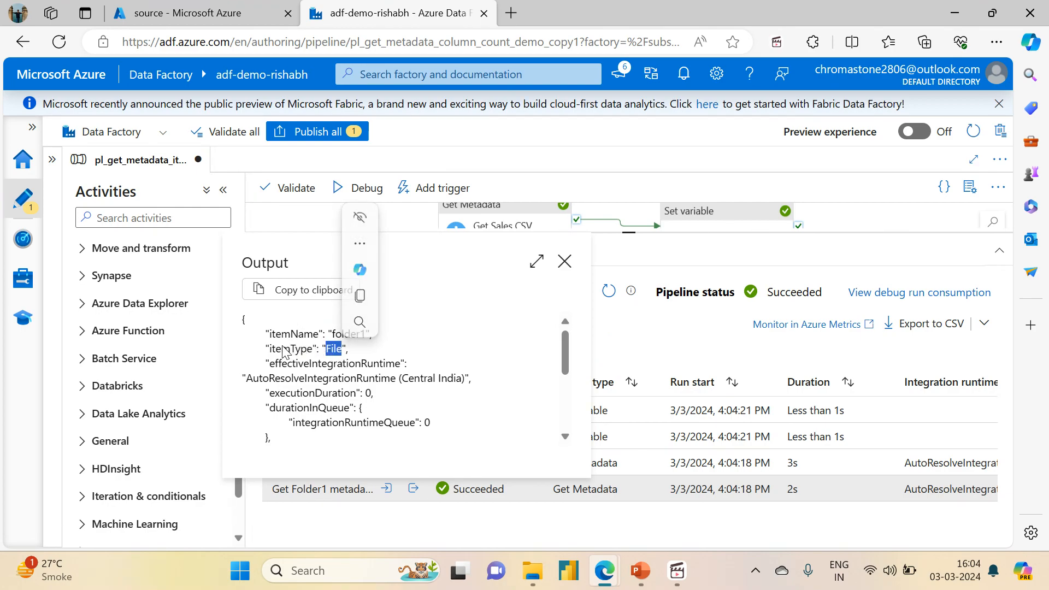
{"action": "left_click", "coordinate": [405, 352]}
{"action": "double_click", "coordinate": [346, 333]}
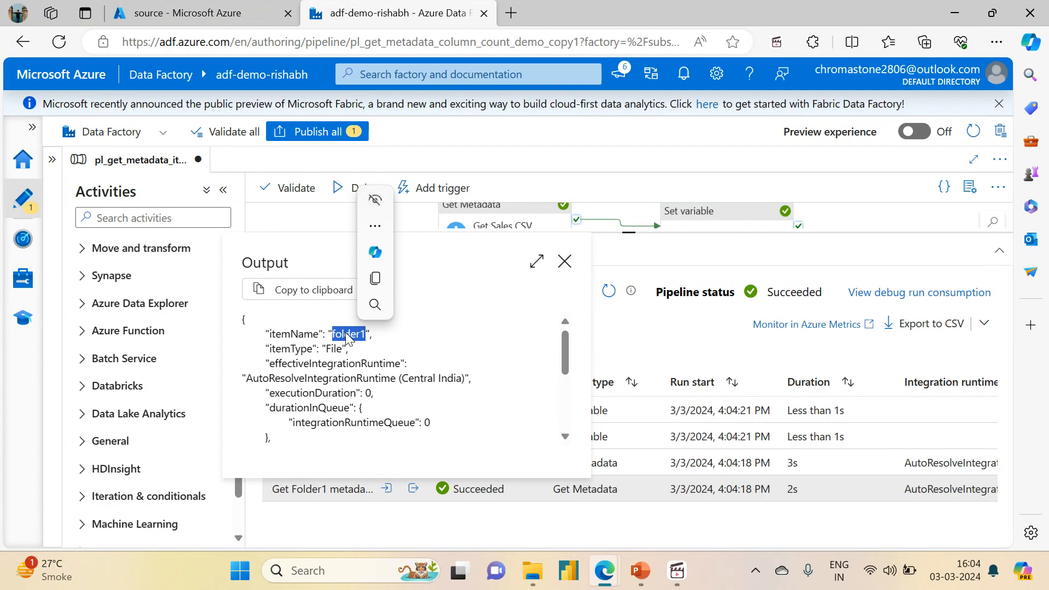
{"action": "double_click", "coordinate": [334, 348]}
{"action": "left_click", "coordinate": [563, 263]}
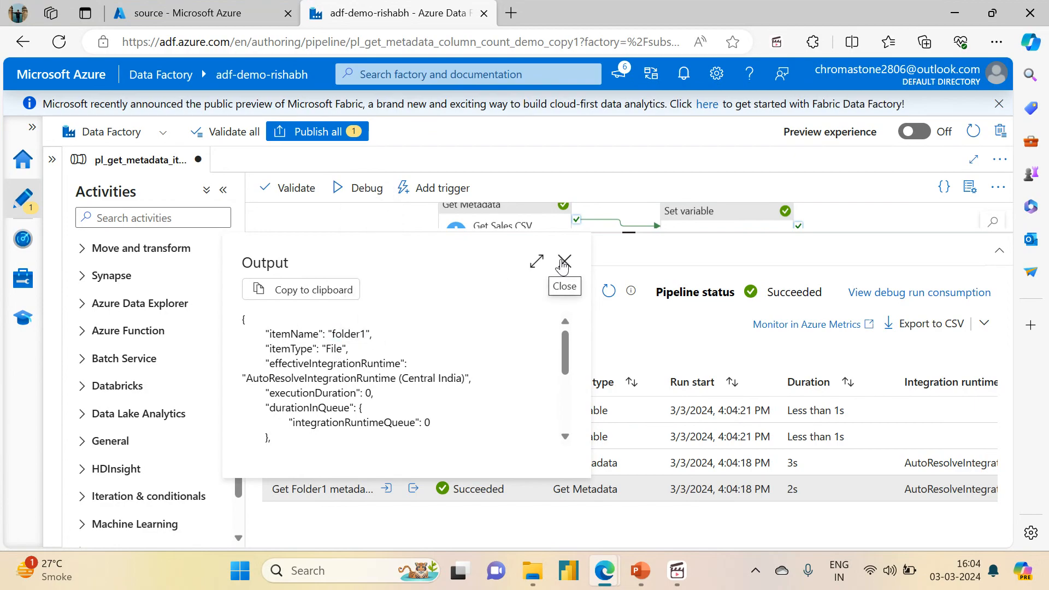
{"action": "left_click", "coordinate": [563, 264]}
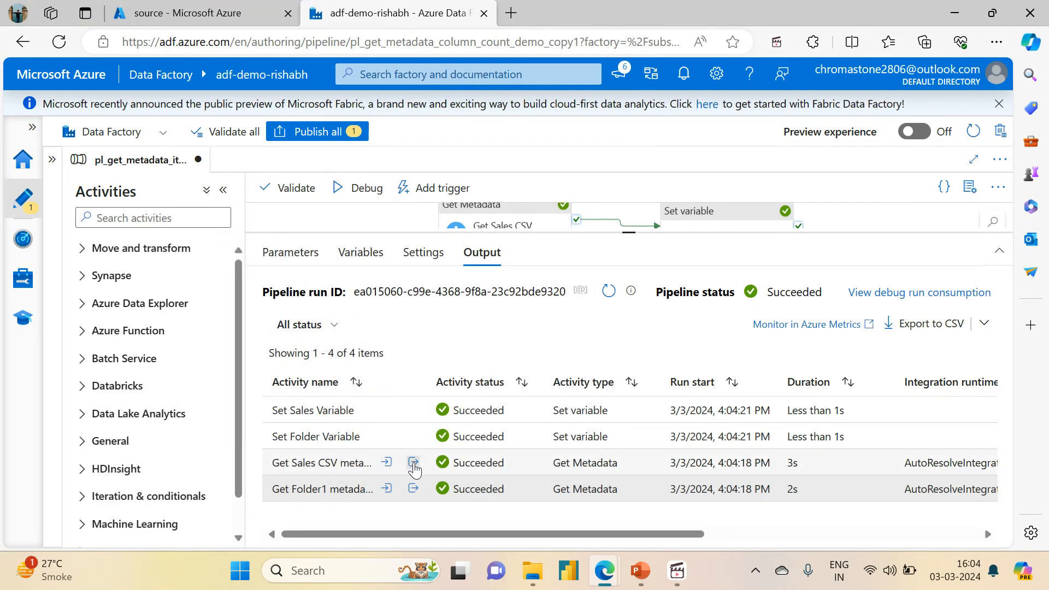
{"action": "left_click", "coordinate": [414, 463]}
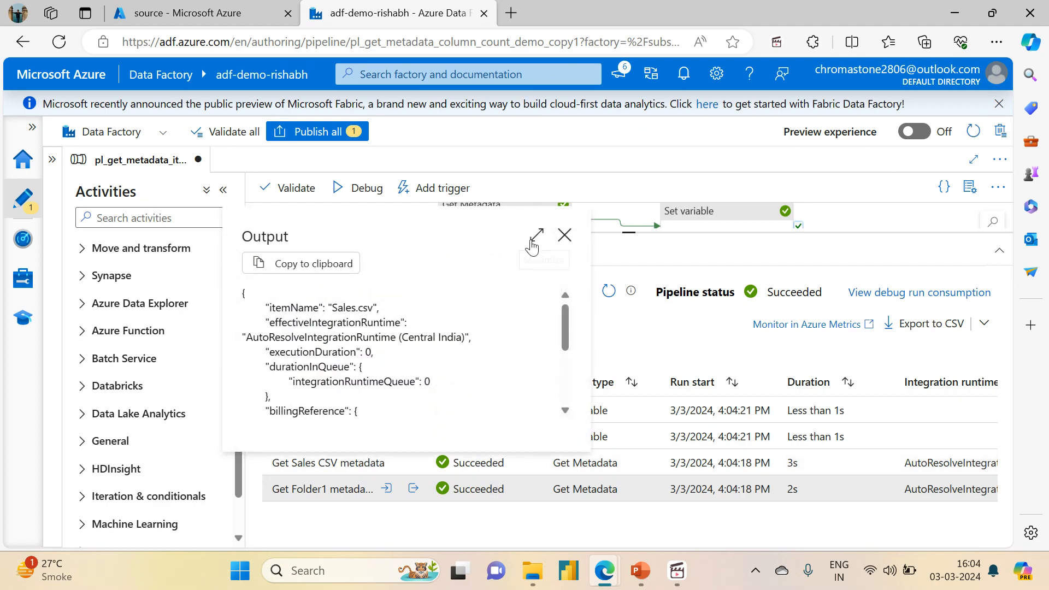
{"action": "left_click", "coordinate": [563, 235]}
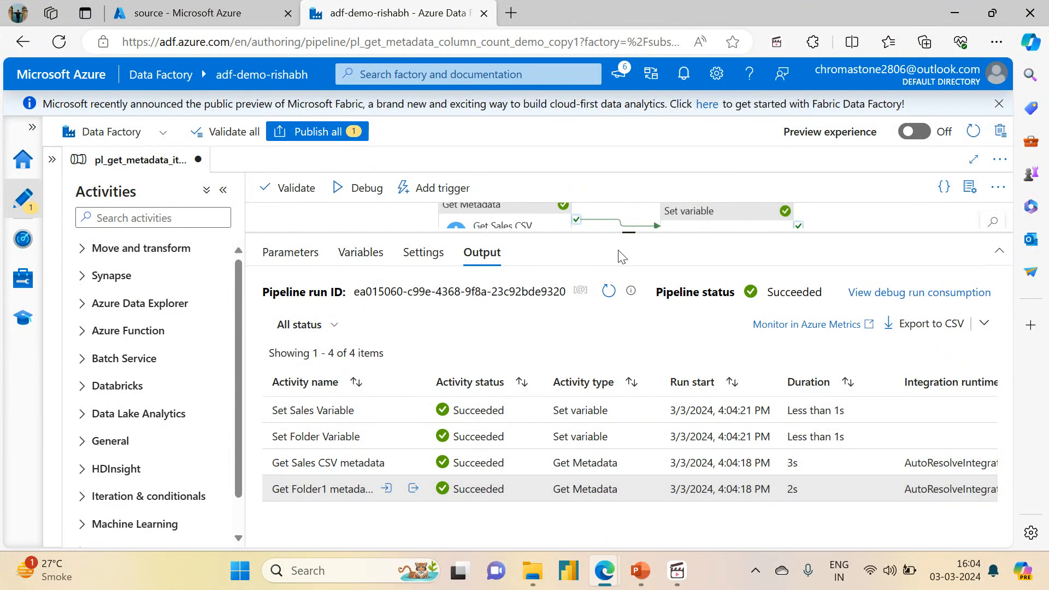
Step: Change the second field list argument of the Get Sales CSV metadata activity to Item type
{"action": "left_click_drag", "start_coordinate": [628, 233], "coordinate": [629, 344]}
{"action": "left_click", "coordinate": [496, 239]}
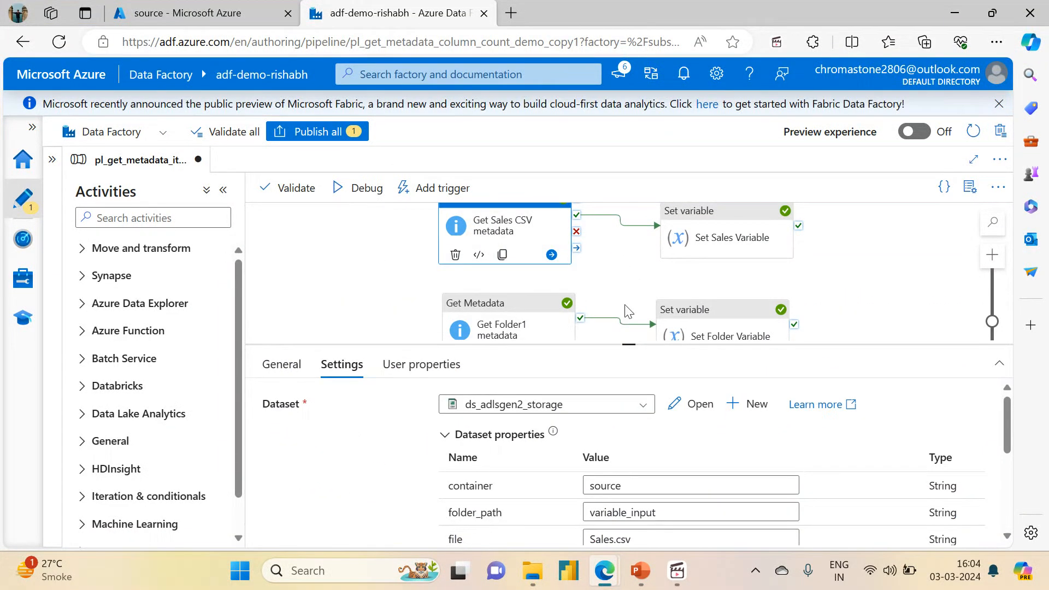
{"action": "left_click_drag", "start_coordinate": [629, 344], "coordinate": [629, 207]}
{"action": "left_click", "coordinate": [541, 516]}
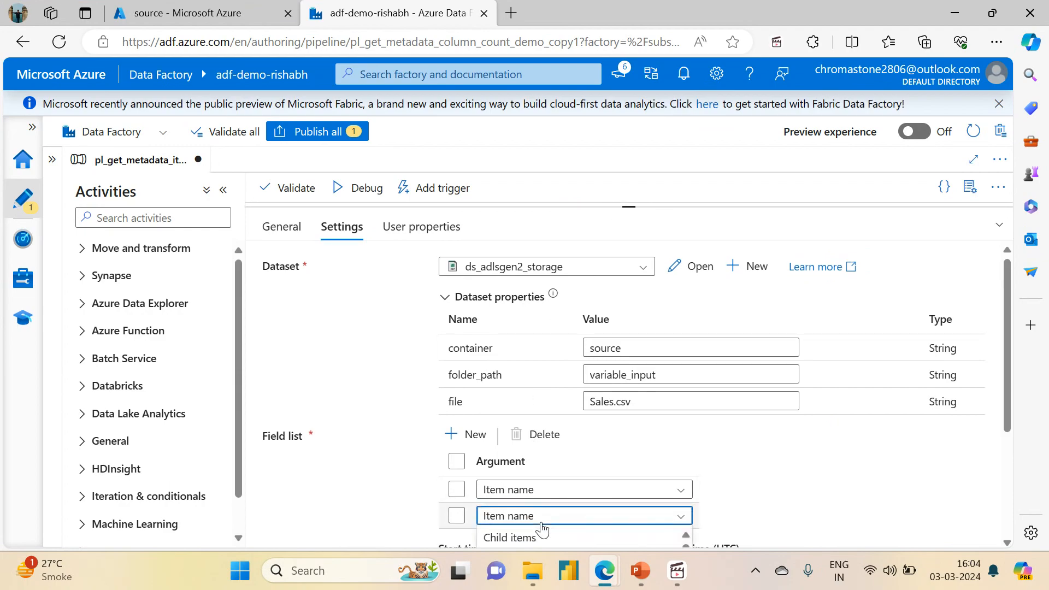
{"action": "scroll", "coordinate": [1024, 362], "scroll_direction": "down", "scroll_amount": 3}
{"action": "scroll", "coordinate": [1023, 361], "scroll_direction": "up", "scroll_amount": 2}
{"action": "scroll", "coordinate": [1021, 355], "scroll_direction": "down", "scroll_amount": 3}
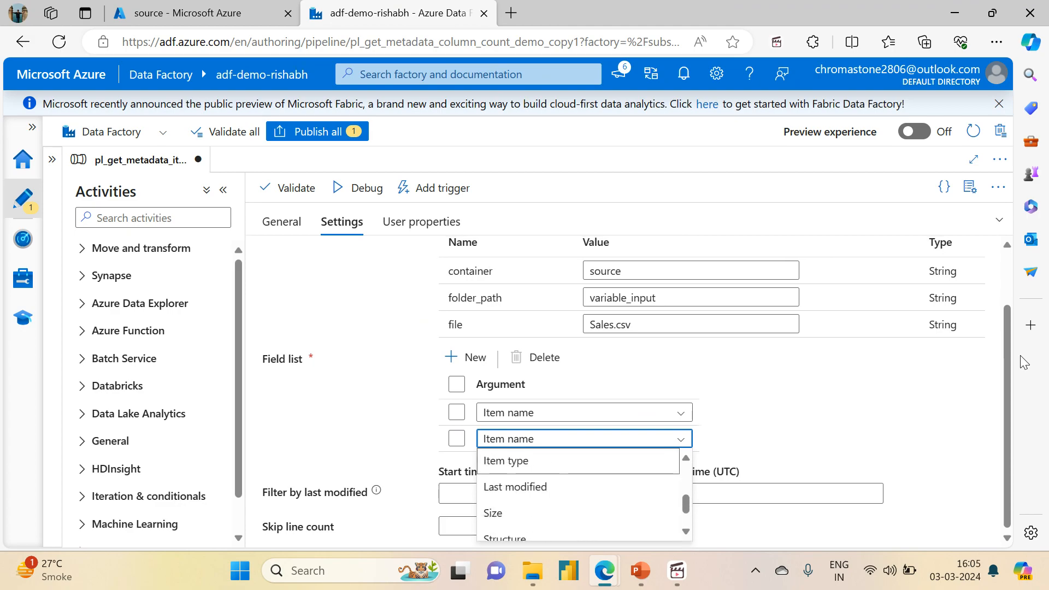
{"action": "key", "text": "Return"}
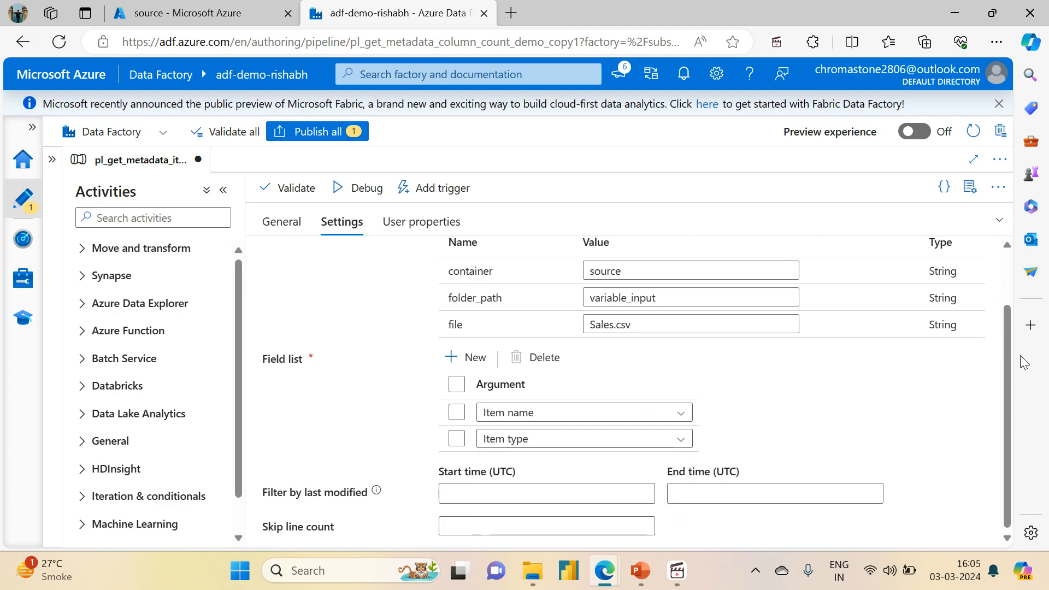
Step: Start a debug run of the pipeline and check the item type in the Get Sales CSV metadata output
{"action": "left_click", "coordinate": [353, 195]}
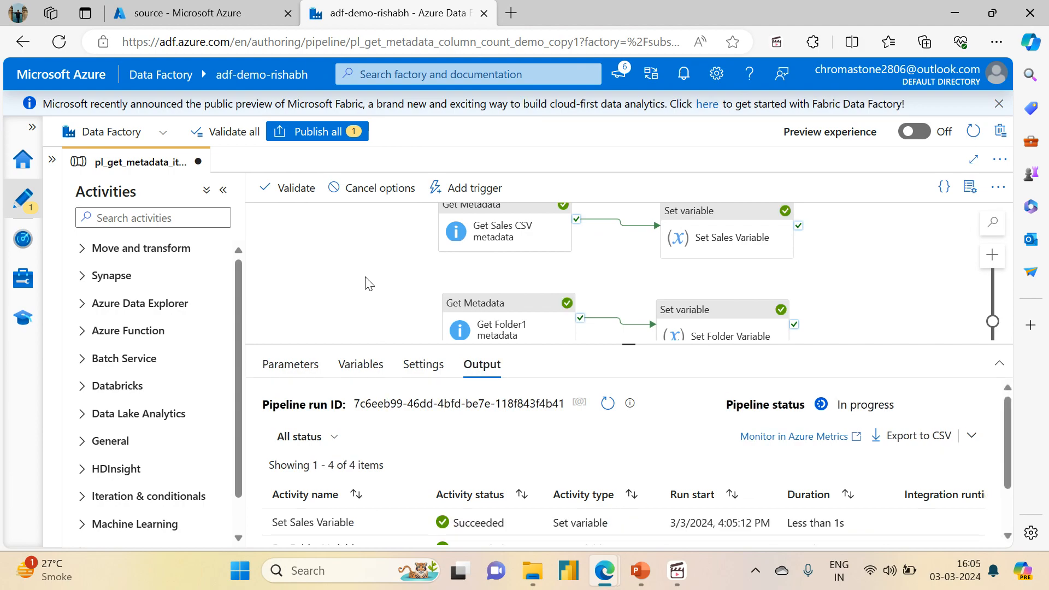
{"action": "left_click_drag", "start_coordinate": [622, 346], "coordinate": [623, 206]}
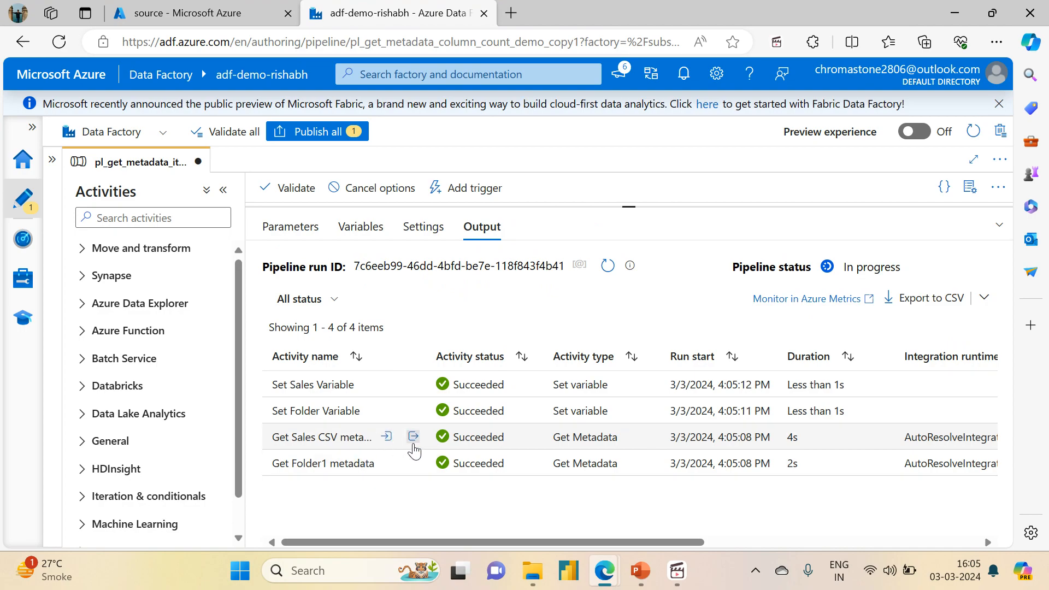
{"action": "left_click", "coordinate": [414, 437]}
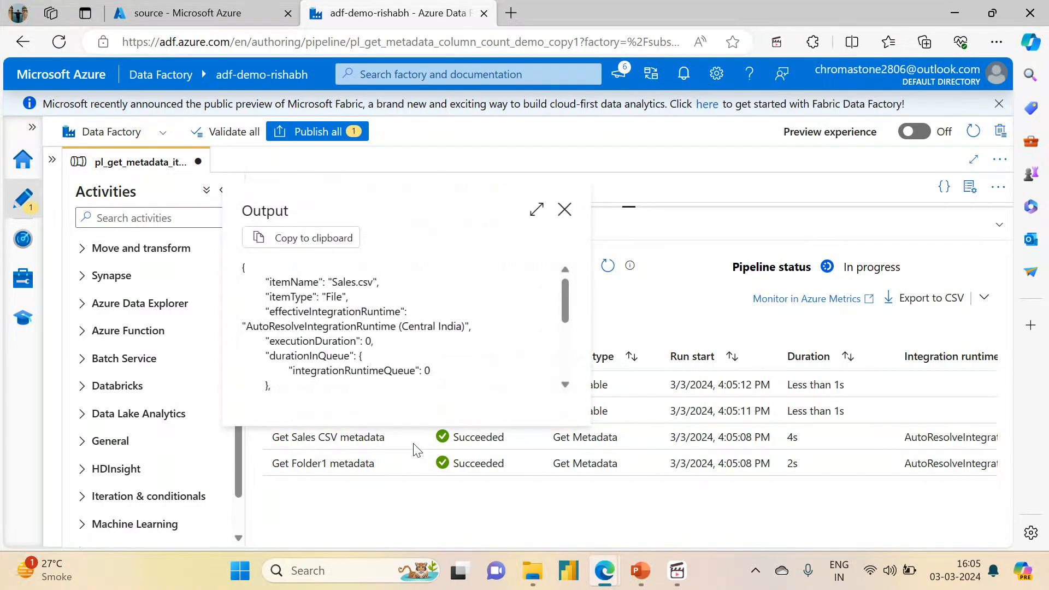
{"action": "double_click", "coordinate": [331, 299]}
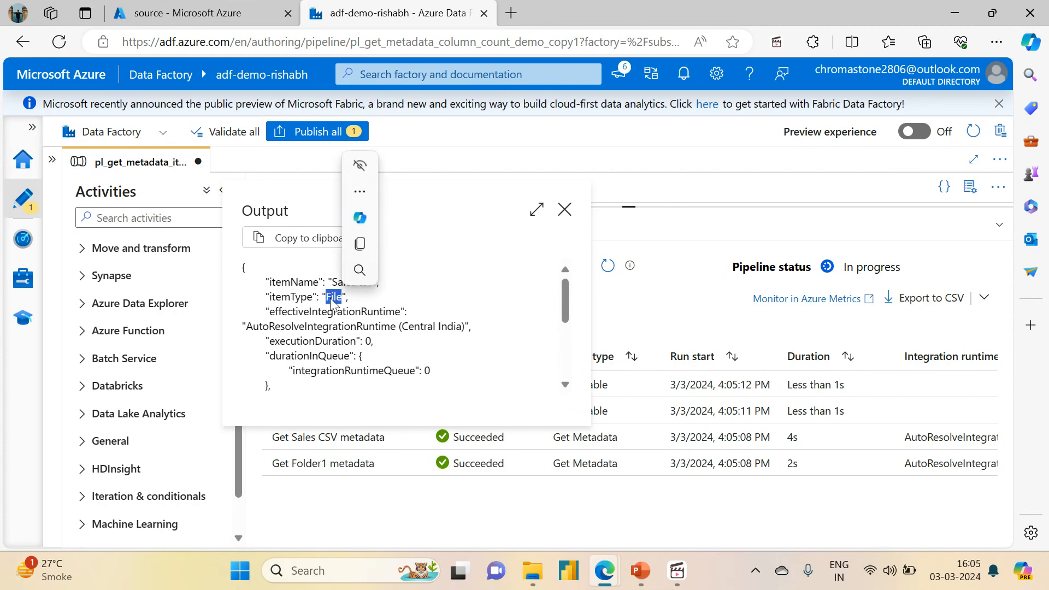
{"action": "left_click", "coordinate": [564, 210]}
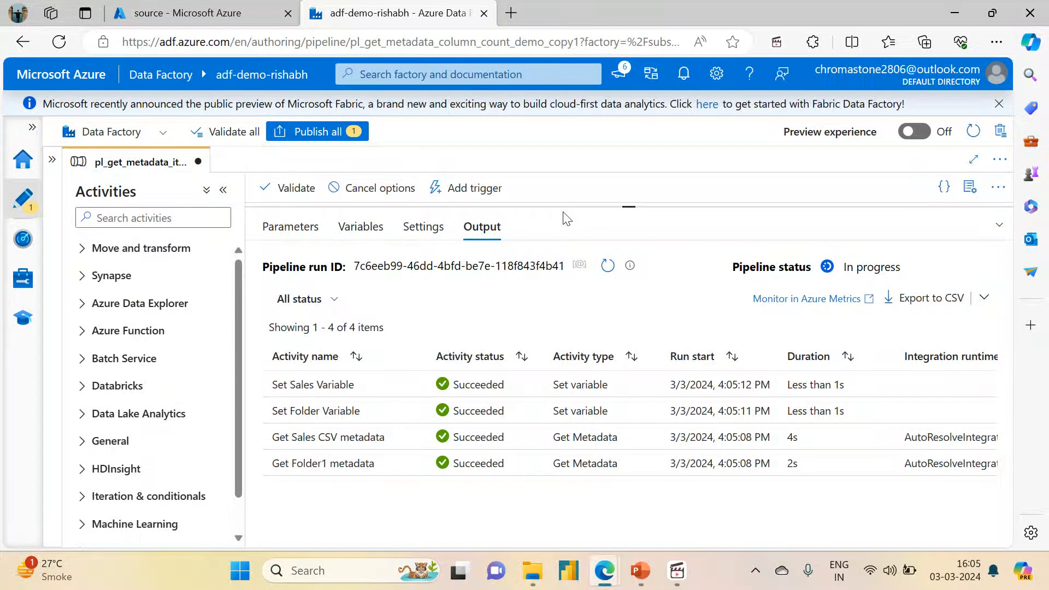
Step: Open the ds_adlsgen2_storage dataset from the Get Folder1 metadata activity's settings to view its connection details
{"action": "left_click", "coordinate": [333, 465]}
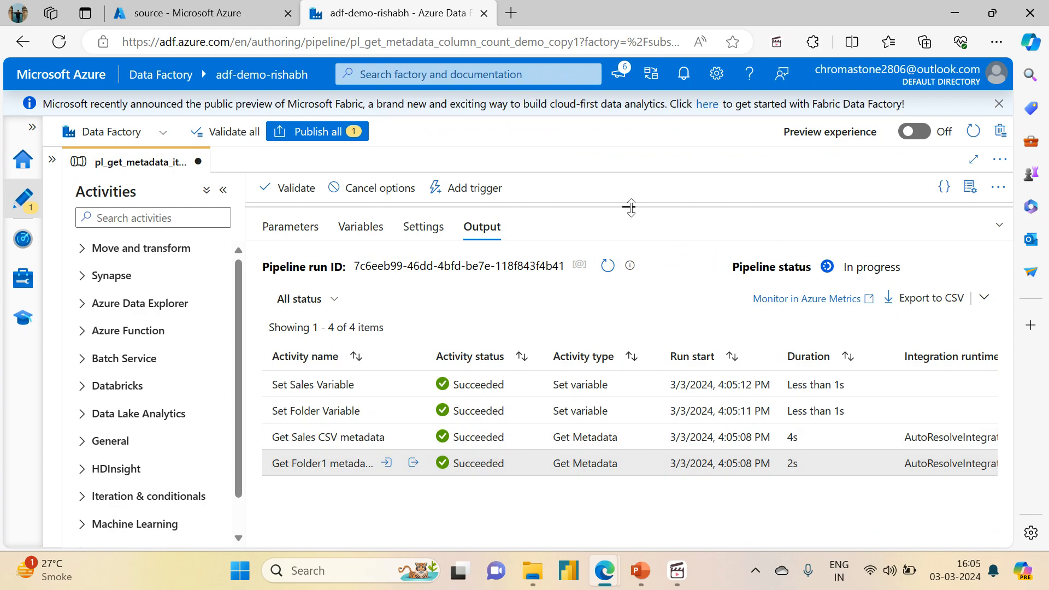
{"action": "left_click_drag", "start_coordinate": [629, 207], "coordinate": [623, 427]}
{"action": "left_click", "coordinate": [481, 328]}
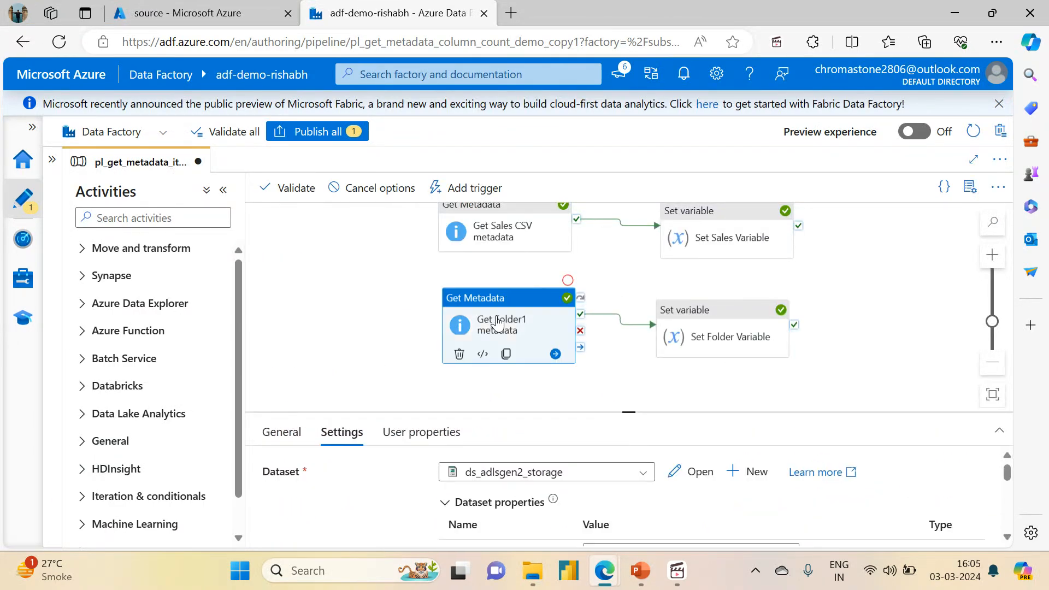
{"action": "left_click_drag", "start_coordinate": [626, 405], "coordinate": [592, 288]}
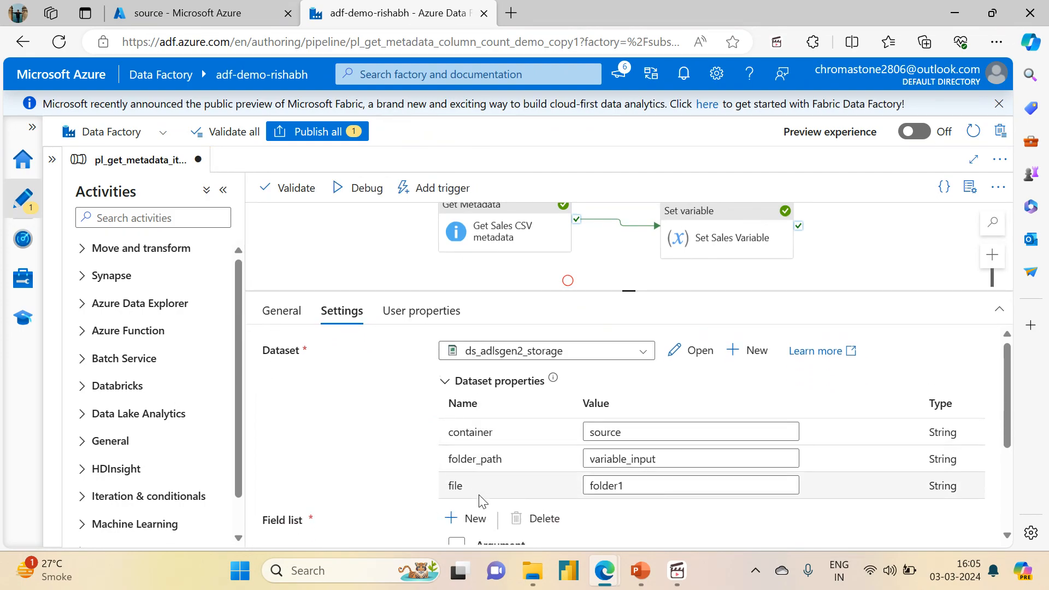
{"action": "left_click", "coordinate": [690, 352]}
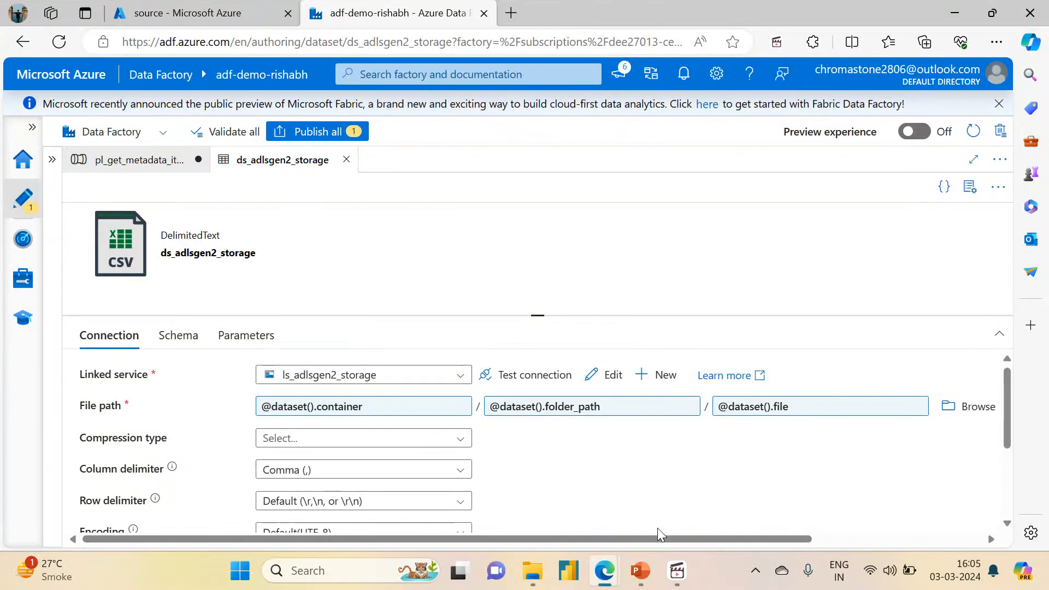
Step: Review the parameterised file path settings of the ds_adlsgen2_storage dataset and close the dataset
{"action": "left_click_drag", "start_coordinate": [640, 539], "coordinate": [813, 524]}
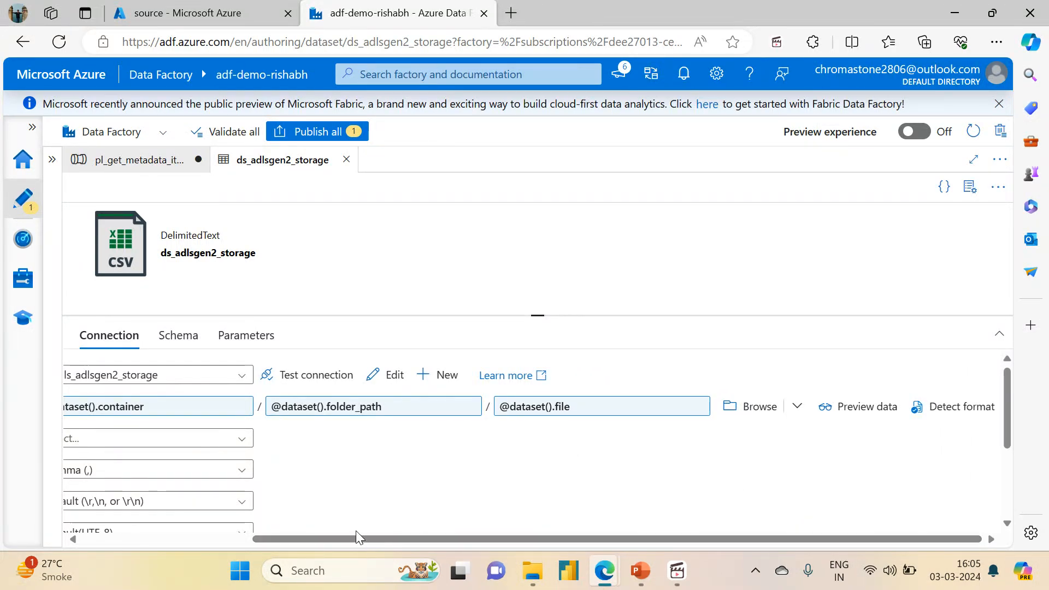
{"action": "left_click_drag", "start_coordinate": [274, 539], "coordinate": [102, 539]}
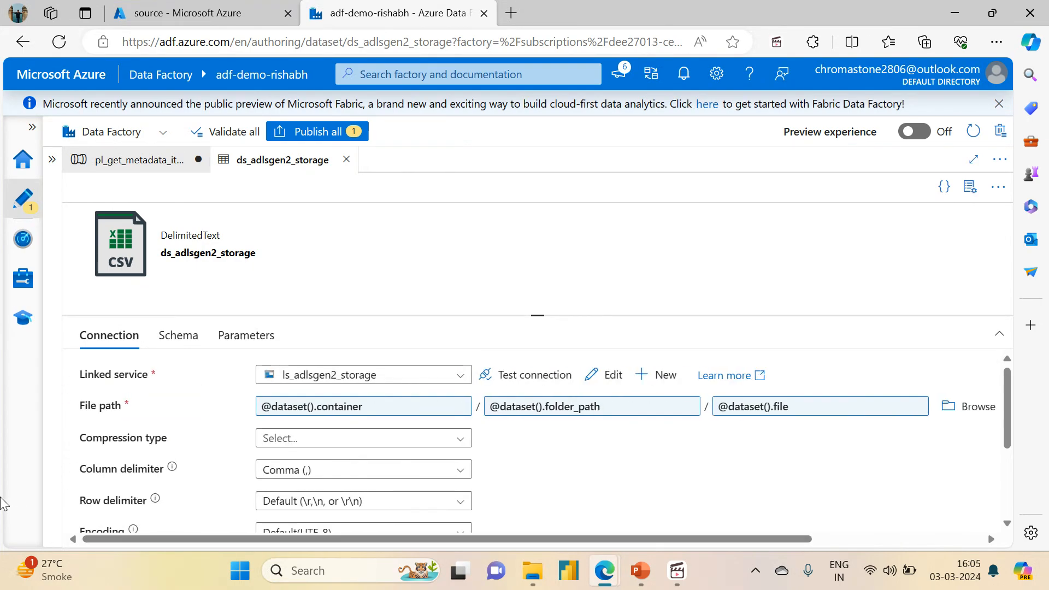
{"action": "left_click", "coordinate": [347, 160]}
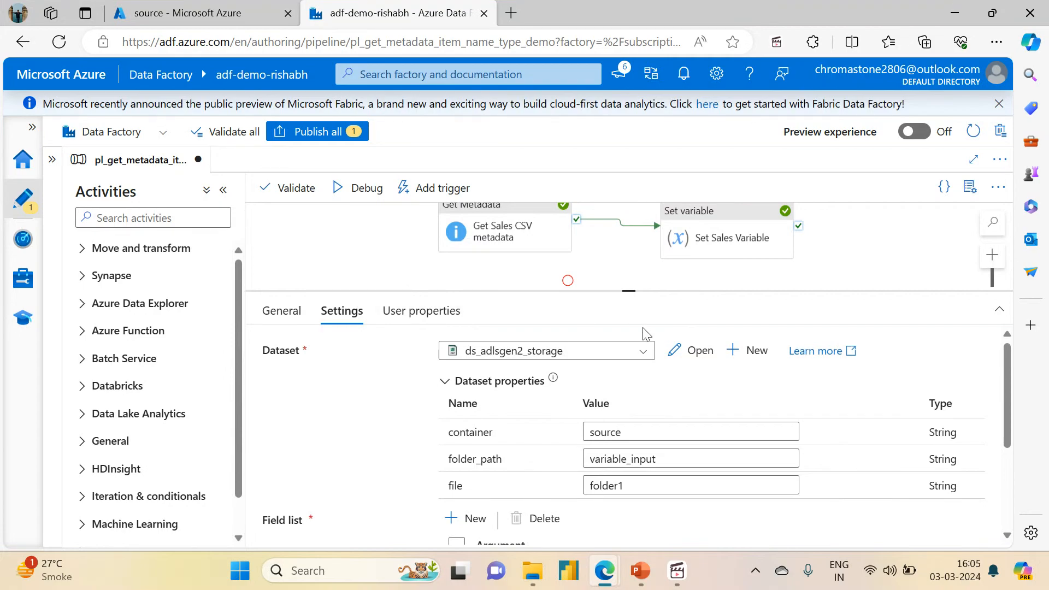
Step: Create a Binary-format dataset named Binary1 for the Get Folder1 metadata activity, using the ls_adlsgen2_storage linked service
{"action": "left_click", "coordinate": [744, 350]}
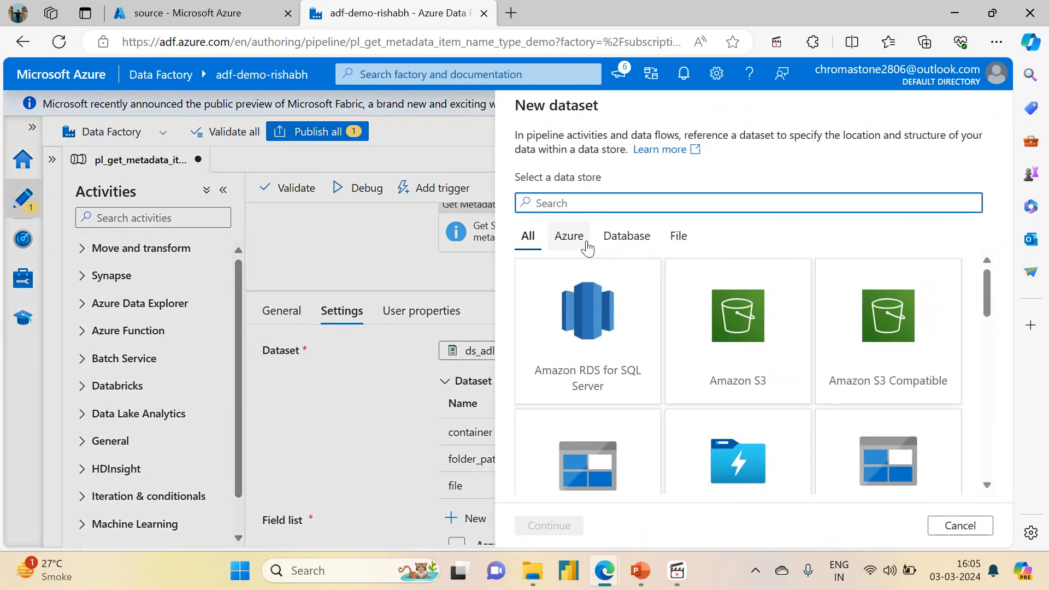
{"action": "left_click_drag", "start_coordinate": [985, 277], "coordinate": [988, 297]}
{"action": "left_click", "coordinate": [888, 377]}
{"action": "left_click", "coordinate": [549, 525]}
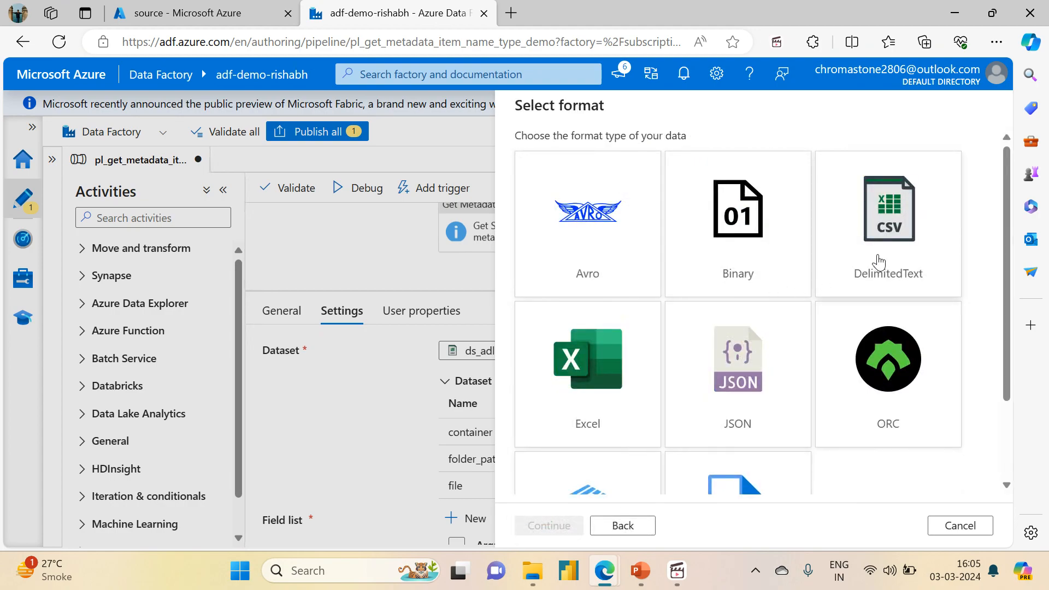
{"action": "left_click", "coordinate": [879, 262]}
{"action": "left_click", "coordinate": [709, 221]}
{"action": "left_click", "coordinate": [546, 526]}
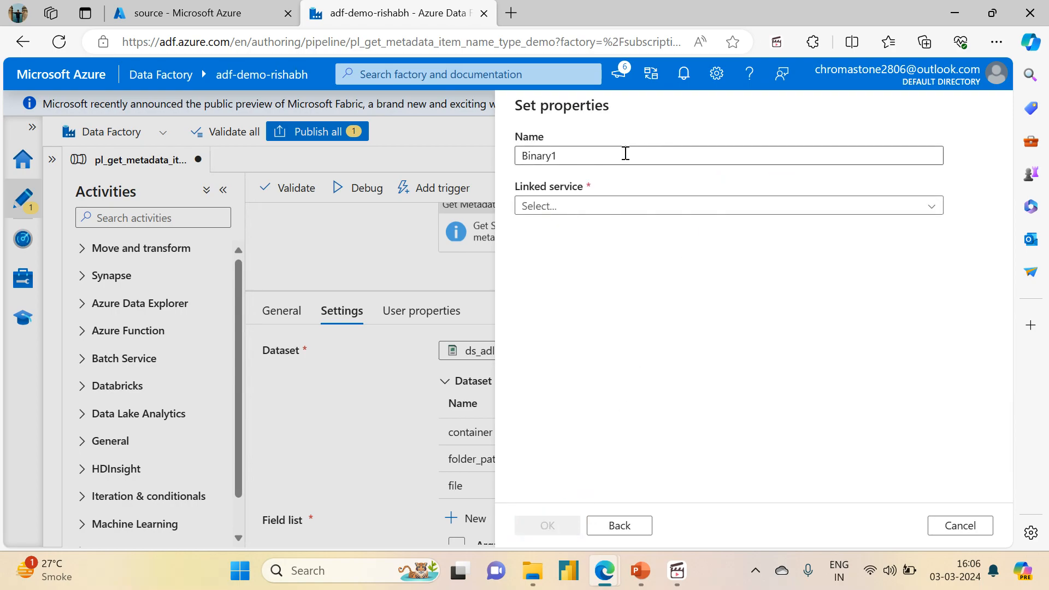
{"action": "left_click", "coordinate": [564, 205]}
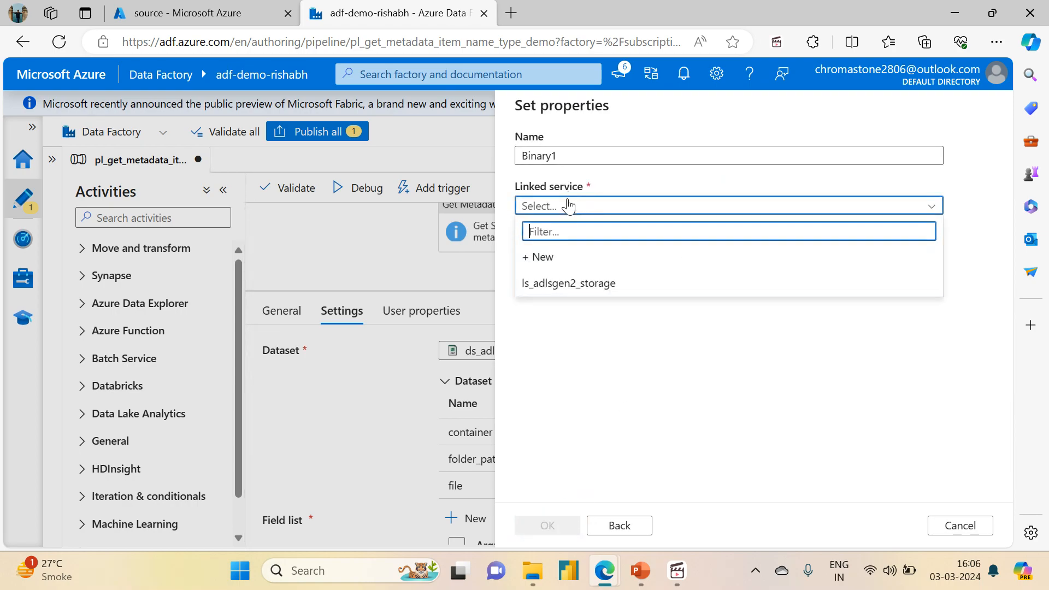
{"action": "left_click", "coordinate": [556, 285]}
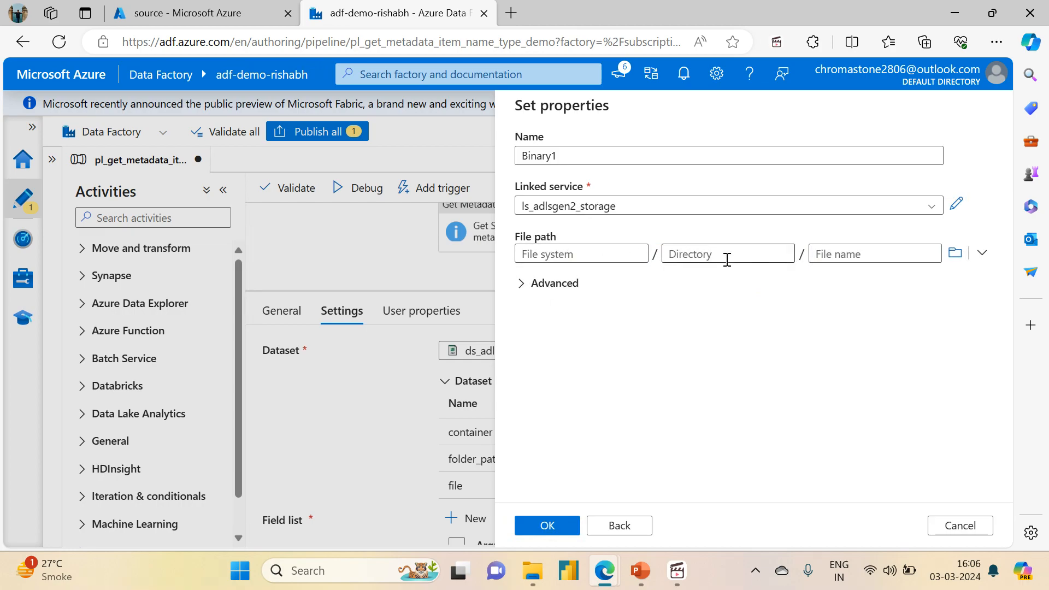
{"action": "left_click", "coordinate": [546, 527]}
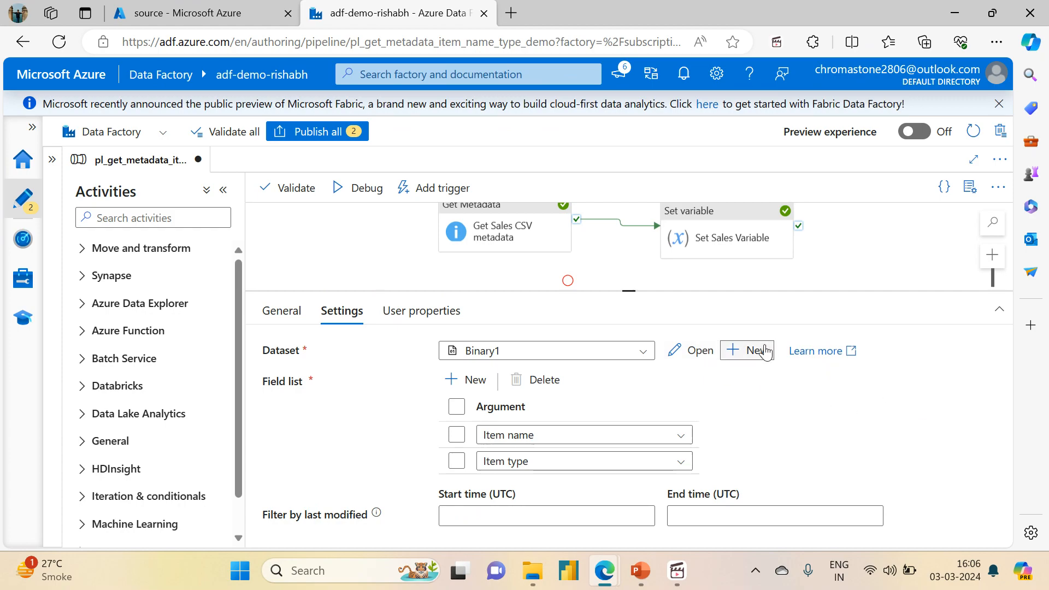
Step: Open the Binary1 dataset from the activity's settings and set the file system in its file path to source
{"action": "left_click", "coordinate": [692, 350]}
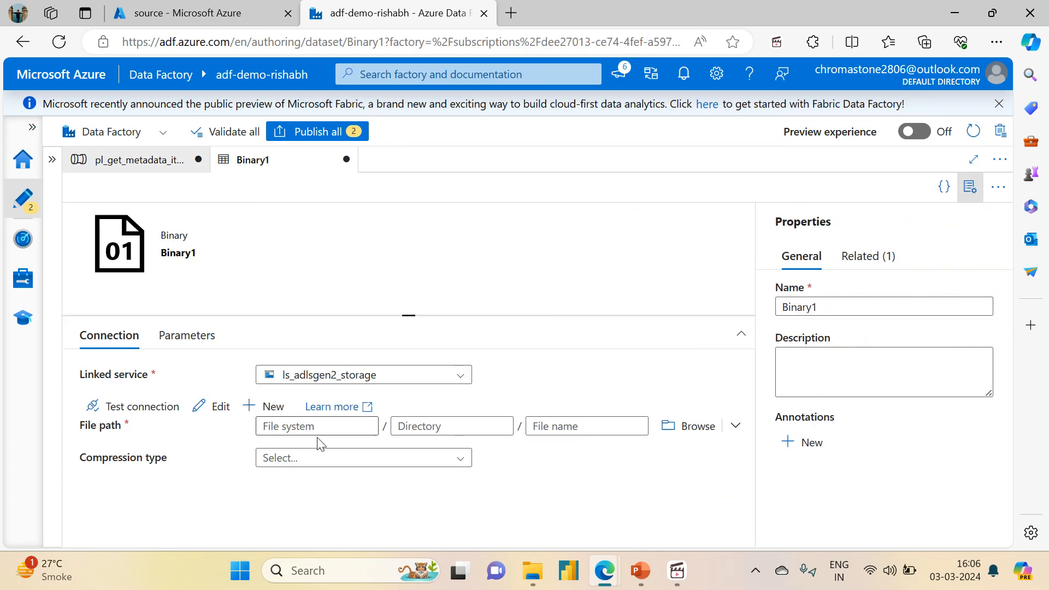
{"action": "left_click", "coordinate": [363, 429]}
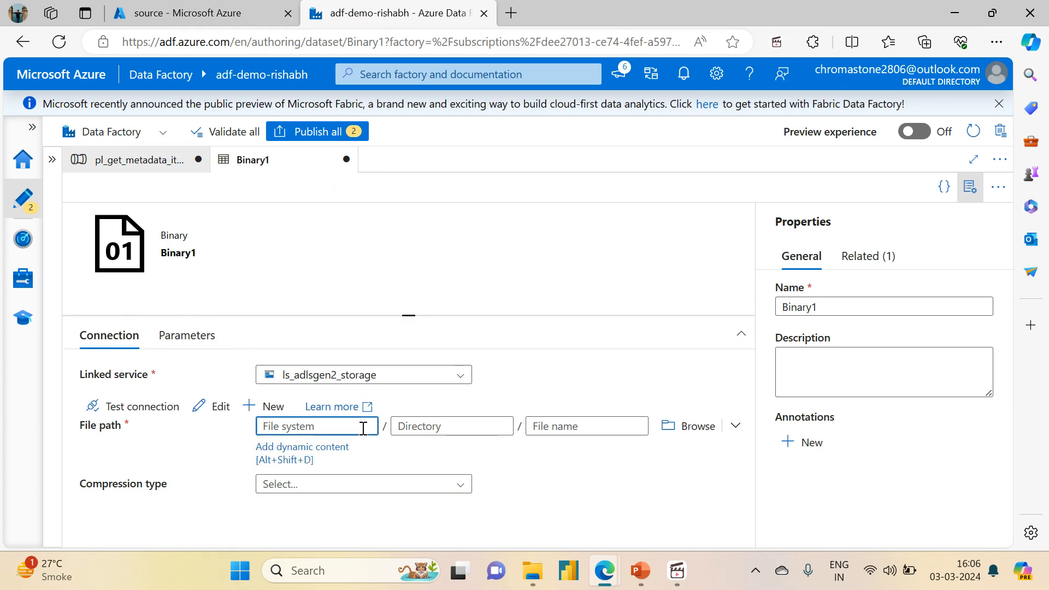
{"action": "type", "text": "source"}
{"action": "key", "text": "Tab"}
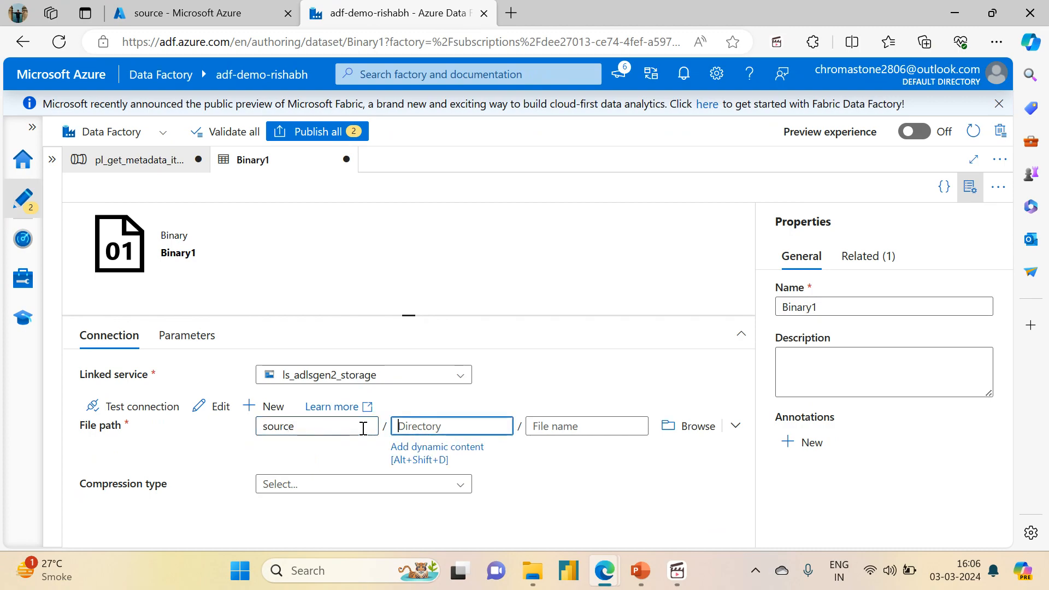
Step: Look up the folder structure in the source storage container and enter variable_input as the Binary1 dataset's directory
{"action": "left_click", "coordinate": [223, 11]}
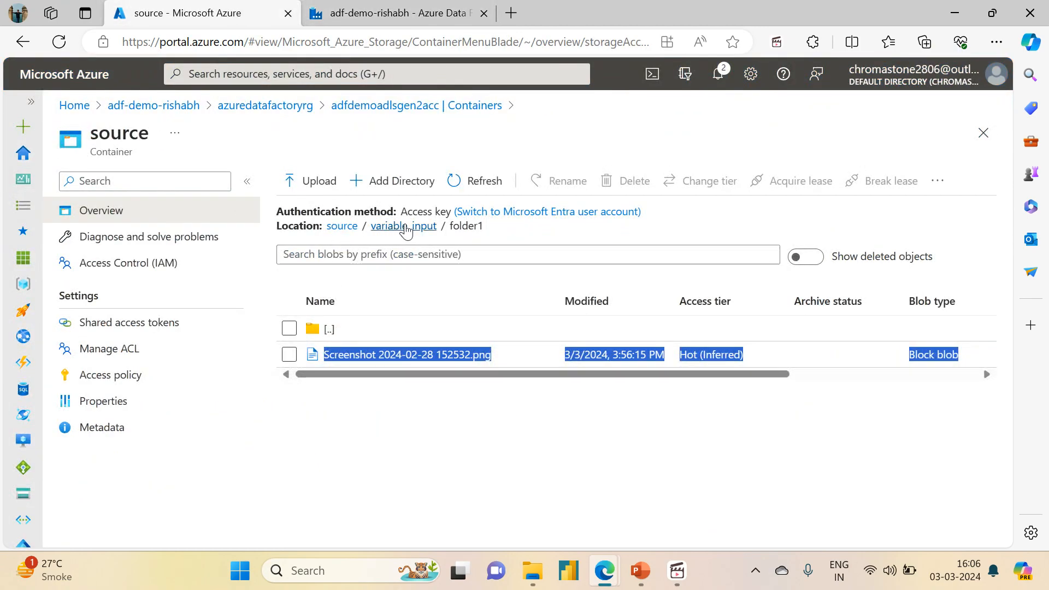
{"action": "left_click", "coordinate": [408, 226]}
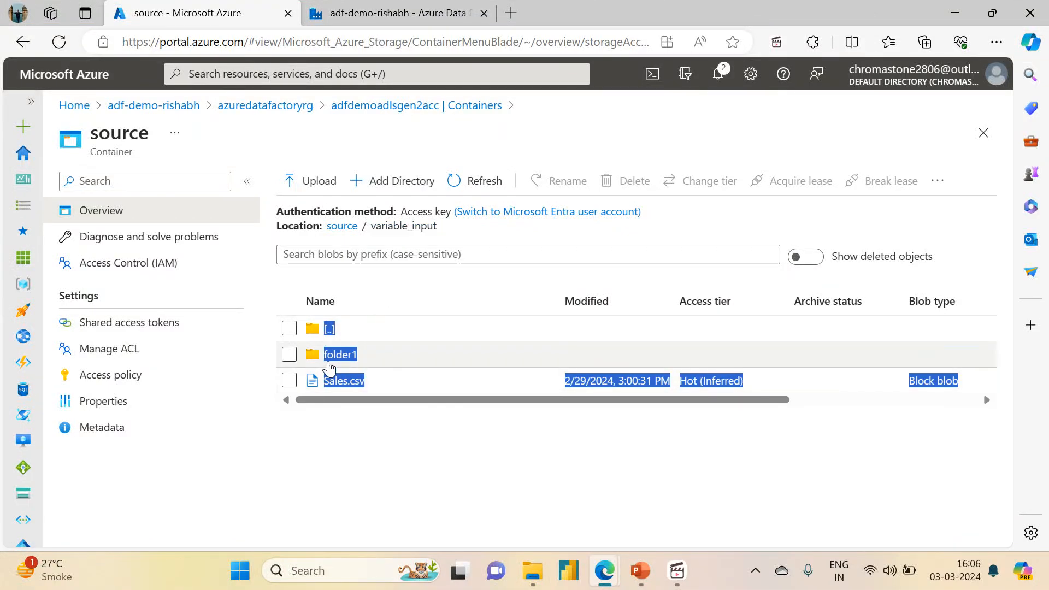
{"action": "left_click", "coordinate": [397, 12]}
{"action": "type", "text": "f"}
{"action": "key", "text": "BackSpace"}
{"action": "key", "text": "BackSpace"}
{"action": "left_click", "coordinate": [230, 8]}
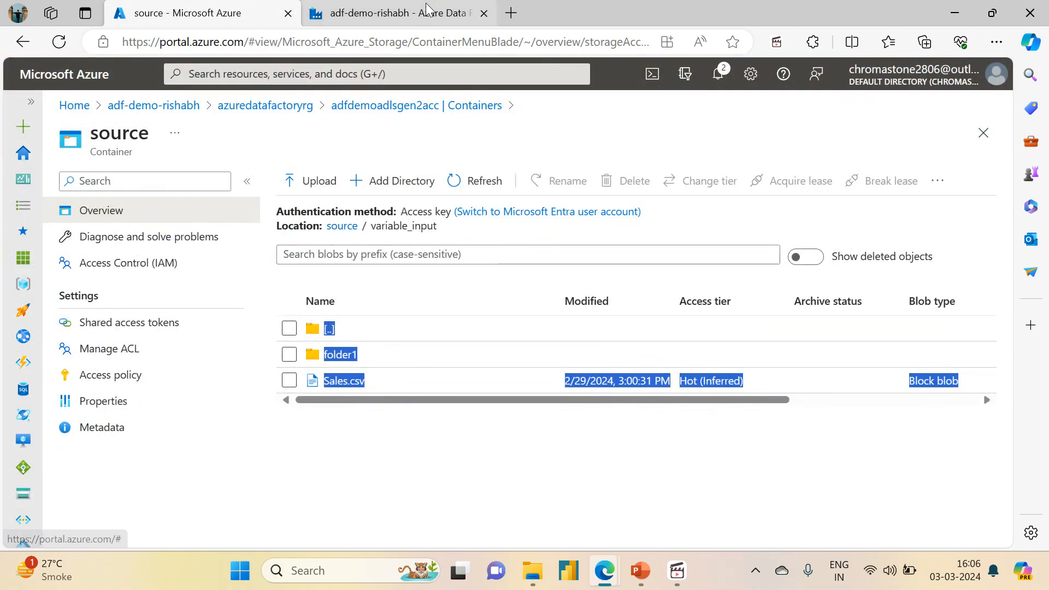
{"action": "left_click", "coordinate": [397, 12]}
{"action": "type", "text": "variable_input"}
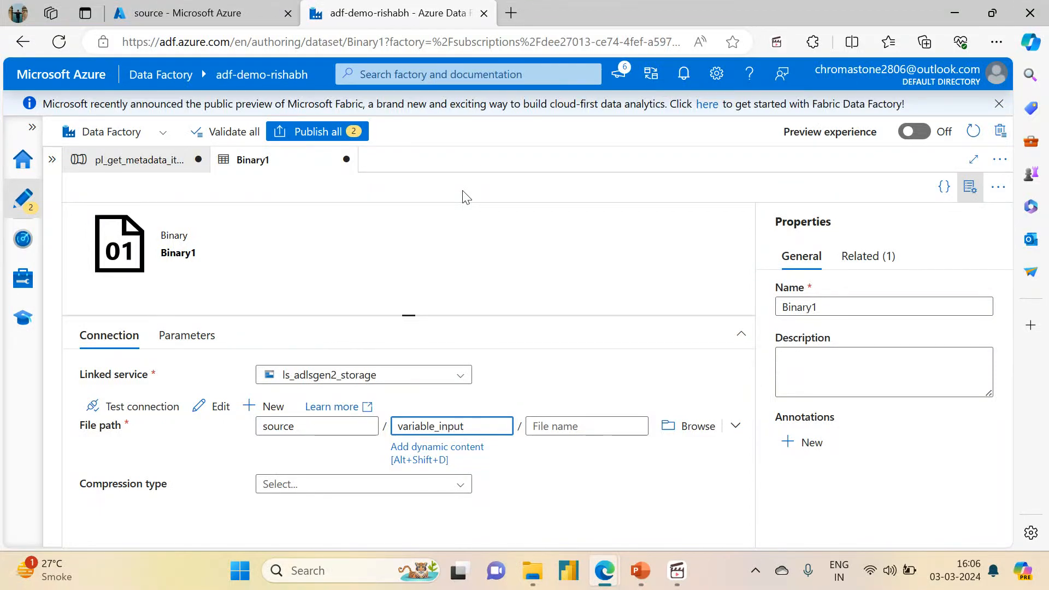
Step: Extend the Binary1 directory to variable_input/folder1, compare it with the storage container, and hide the dataset's properties
{"action": "key", "text": "Tab"}
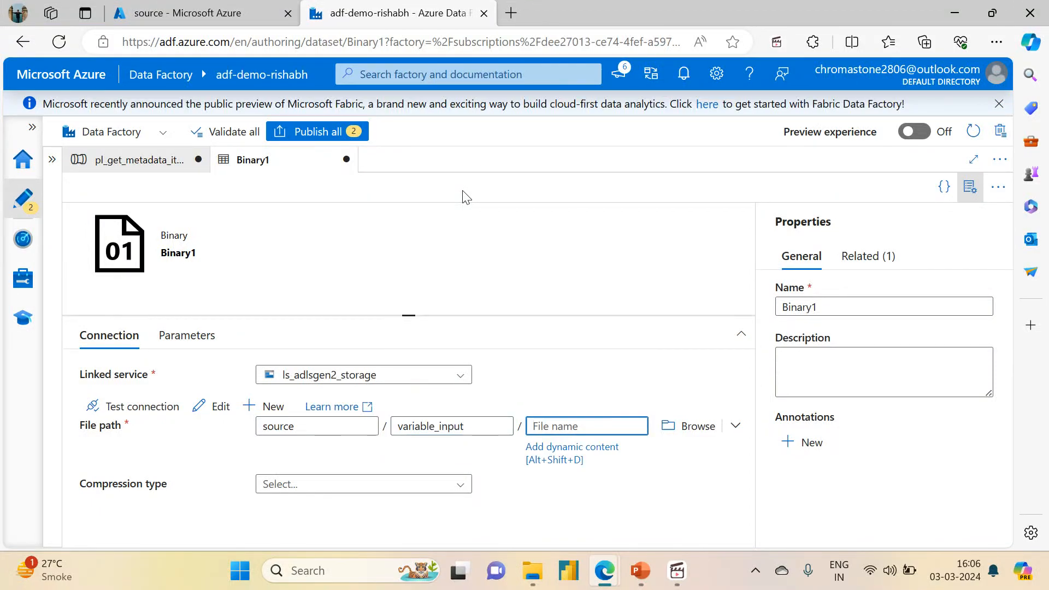
{"action": "left_click", "coordinate": [470, 424]}
{"action": "type", "text": "/lo"}
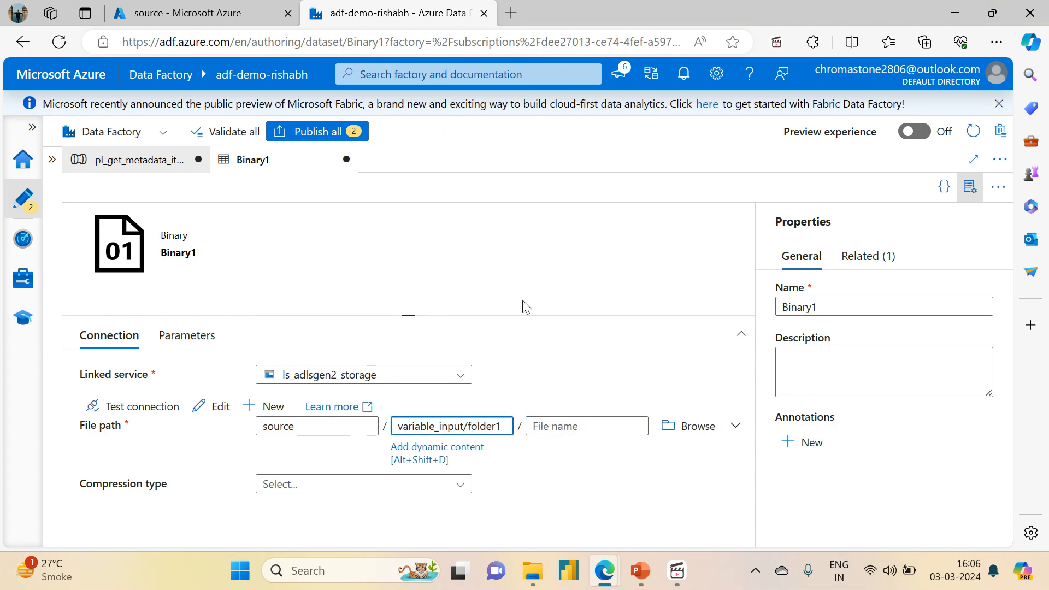
{"action": "left_click", "coordinate": [252, 16]}
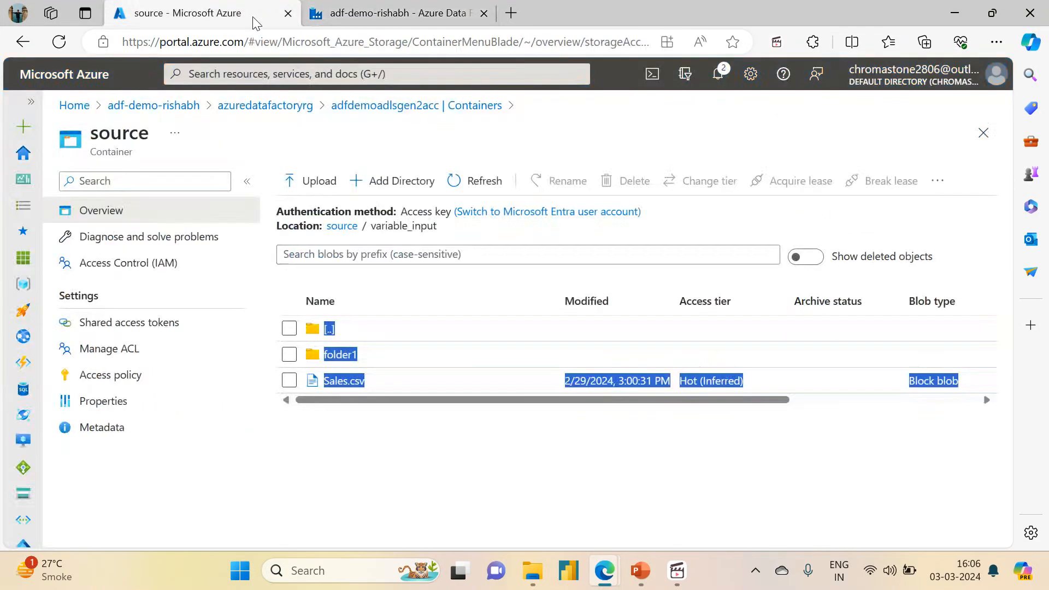
{"action": "left_click", "coordinate": [369, 6]}
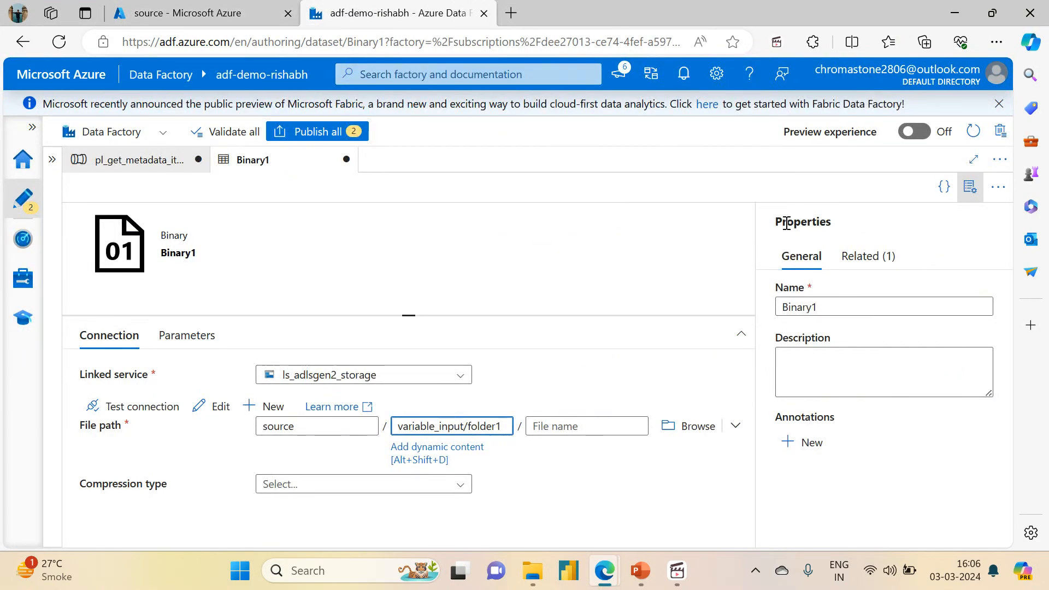
{"action": "left_click", "coordinate": [969, 188]}
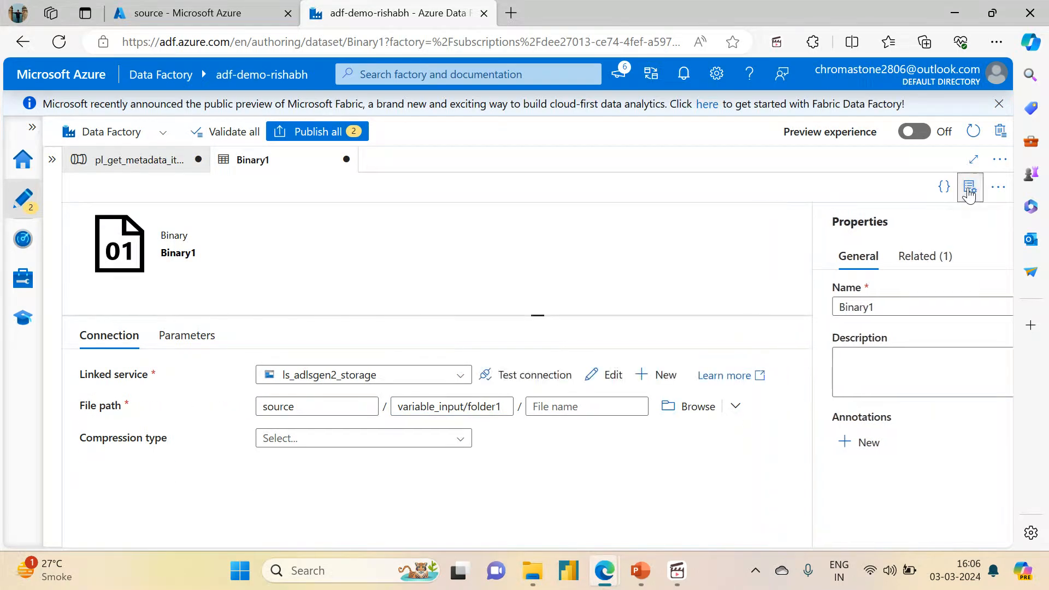
Step: Return to the pl_get_metadata_item_name_type_demo pipeline and validate it, closing the validation output
{"action": "left_click", "coordinate": [156, 164]}
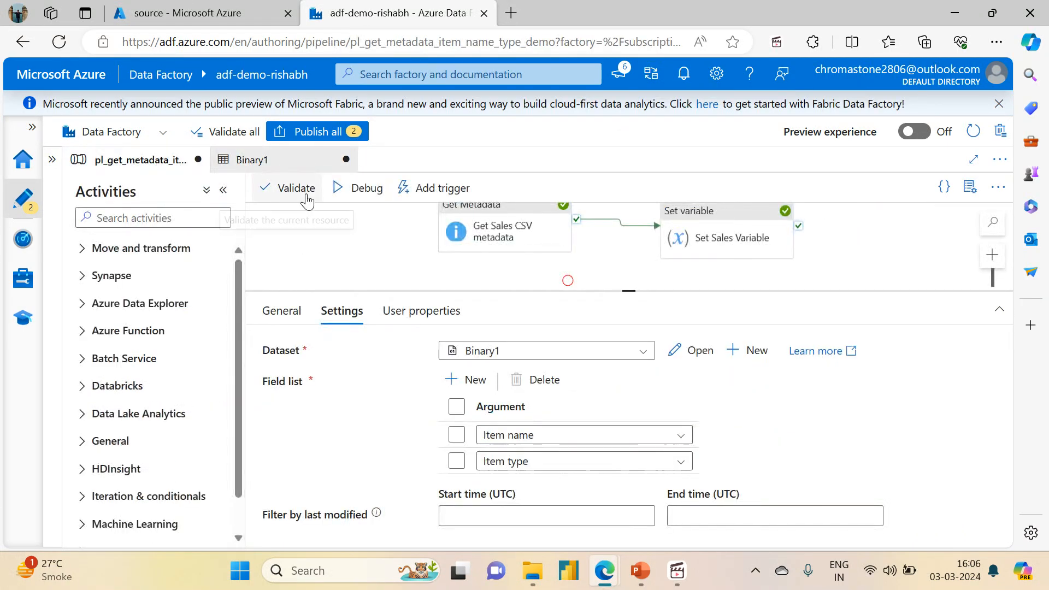
{"action": "left_click", "coordinate": [308, 197]}
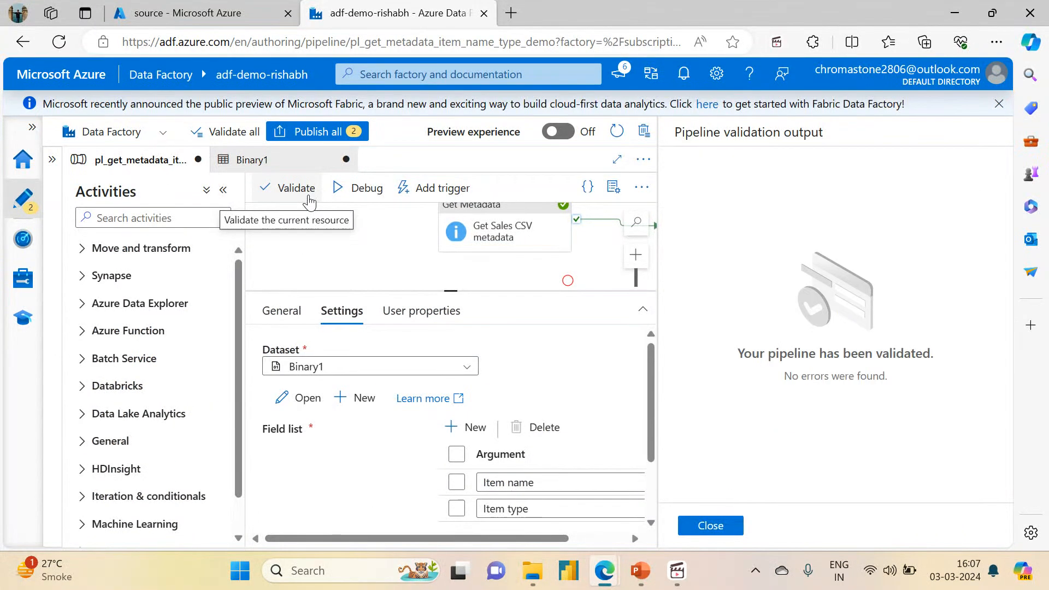
{"action": "left_click", "coordinate": [715, 526]}
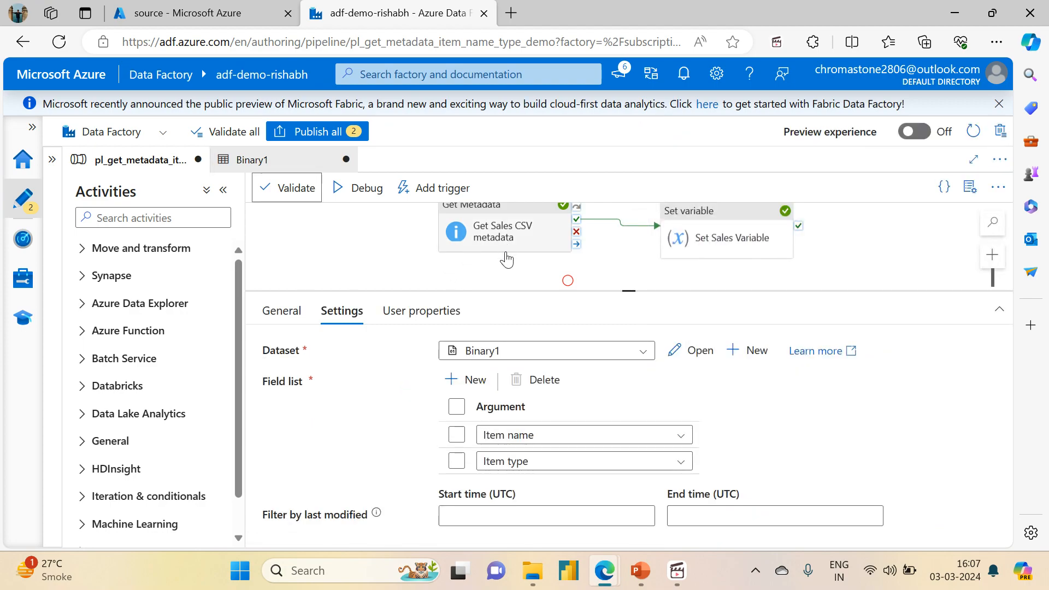
Step: Start a debug run of the pipeline and check the item type in the Get Folder1 metadata output
{"action": "left_click", "coordinate": [356, 192]}
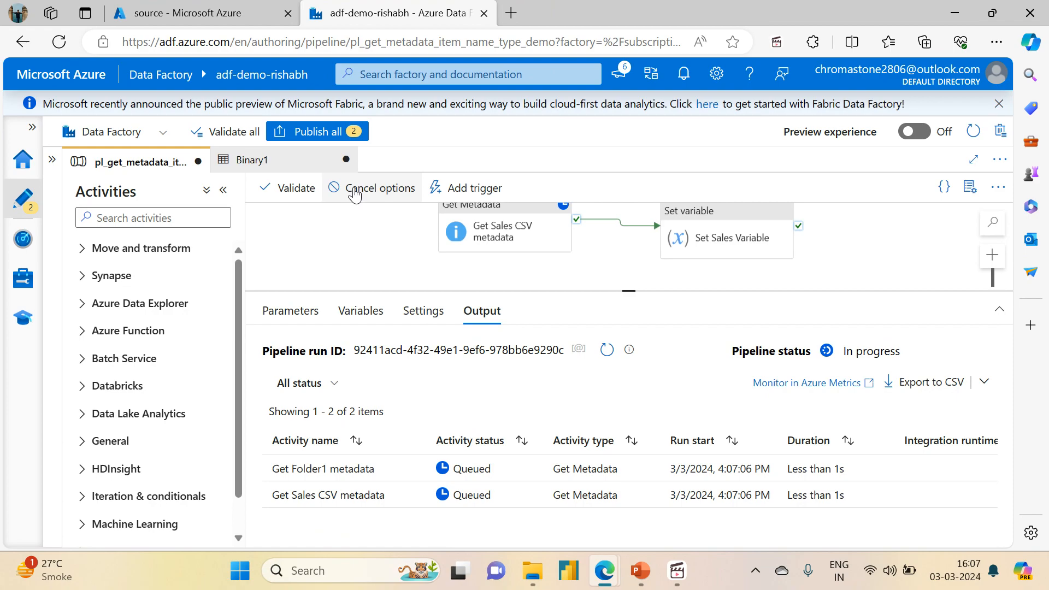
{"action": "left_click", "coordinate": [606, 352]}
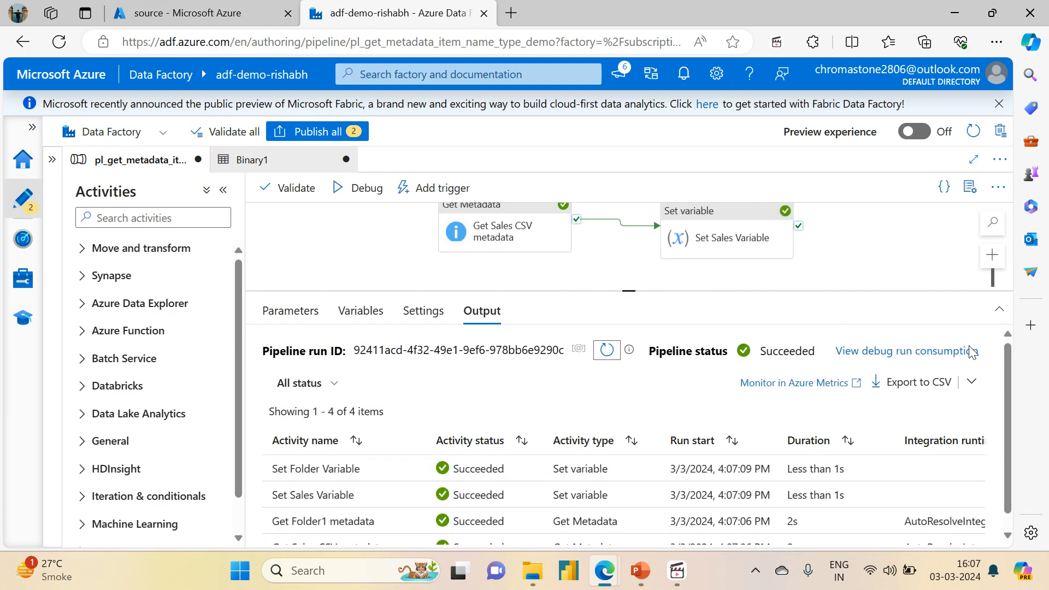
{"action": "left_click_drag", "start_coordinate": [629, 293], "coordinate": [616, 153]}
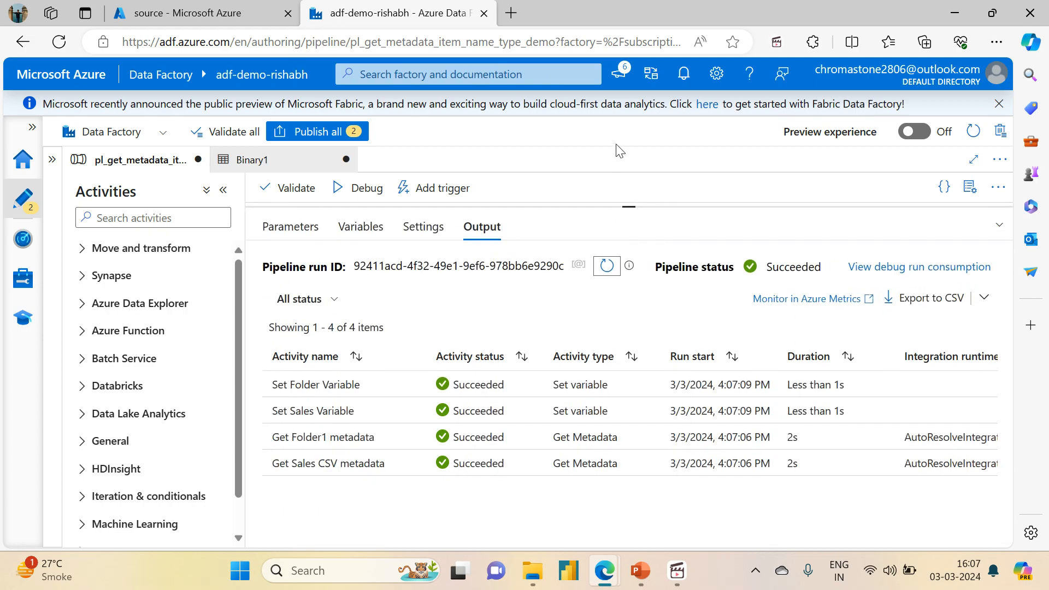
{"action": "left_click", "coordinate": [414, 439]}
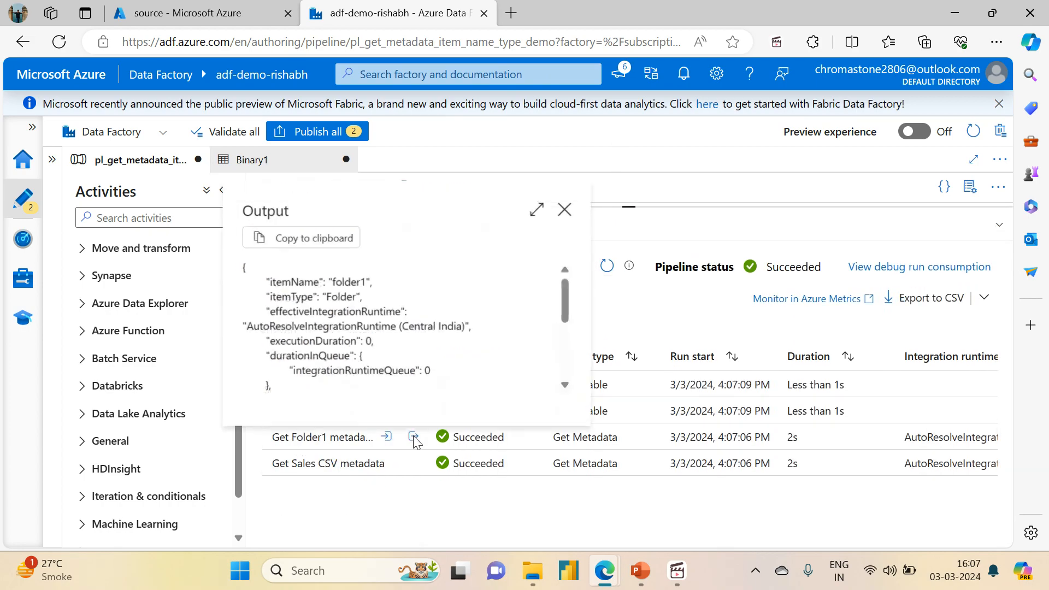
{"action": "double_click", "coordinate": [333, 300]}
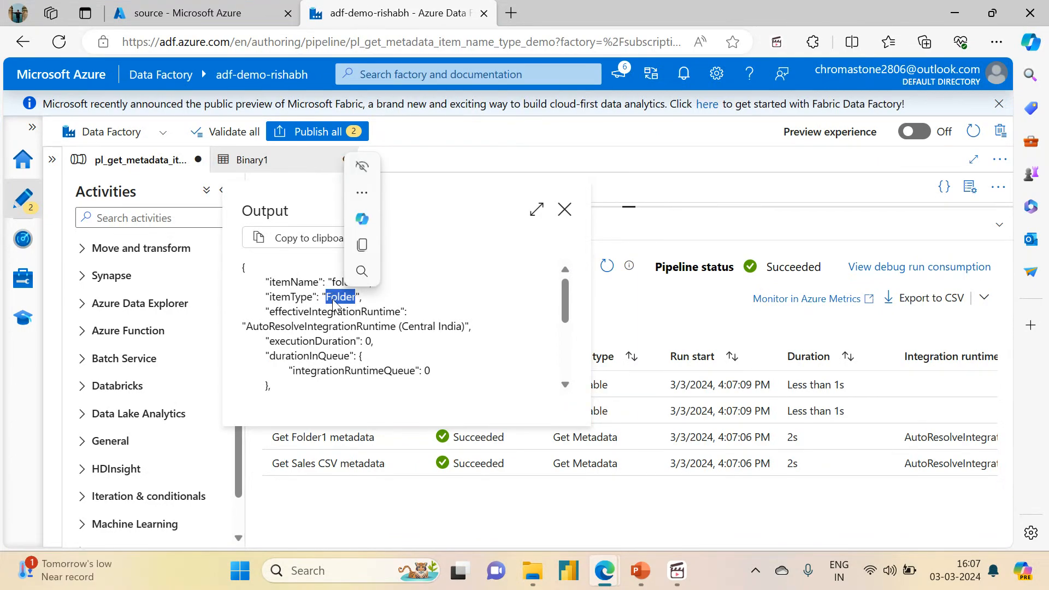
{"action": "left_click", "coordinate": [563, 212]}
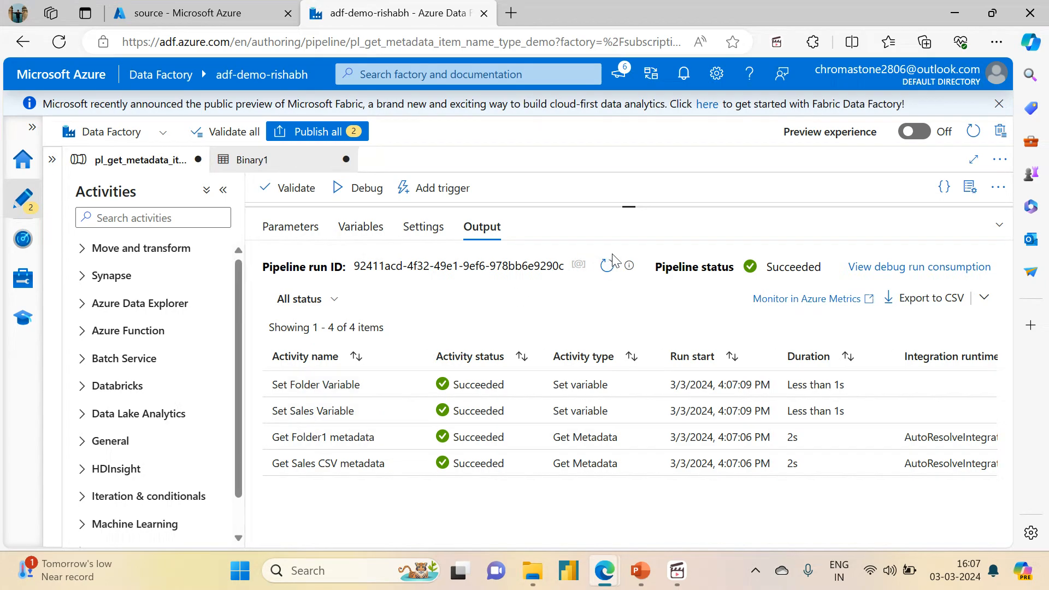
Step: Check the debug run outputs of the Set Folder Variable and Set Sales Variable activities
{"action": "left_click_drag", "start_coordinate": [628, 204], "coordinate": [636, 358]}
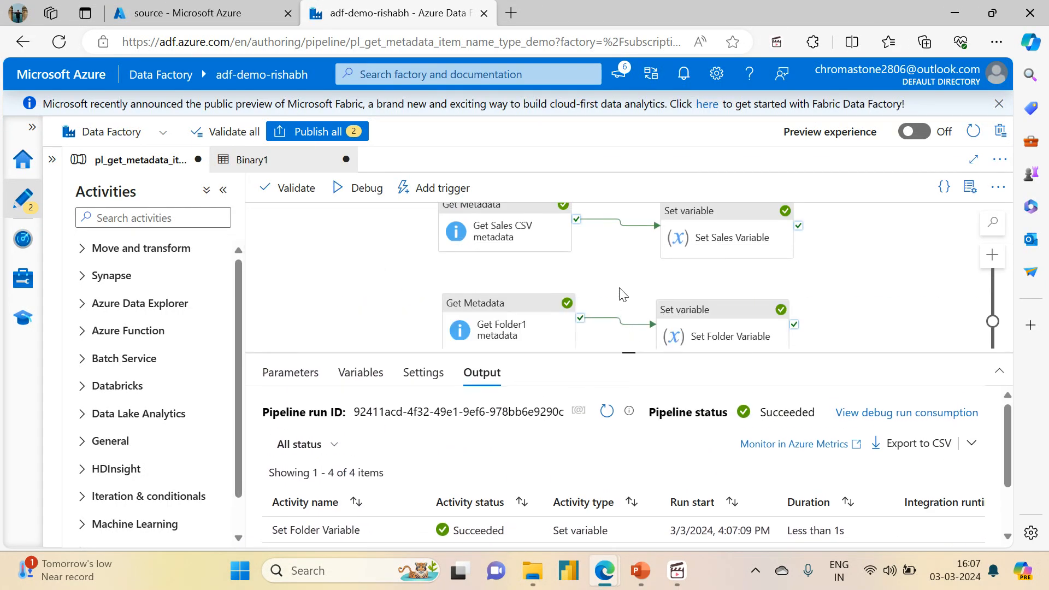
{"action": "left_click_drag", "start_coordinate": [617, 284], "coordinate": [551, 332]}
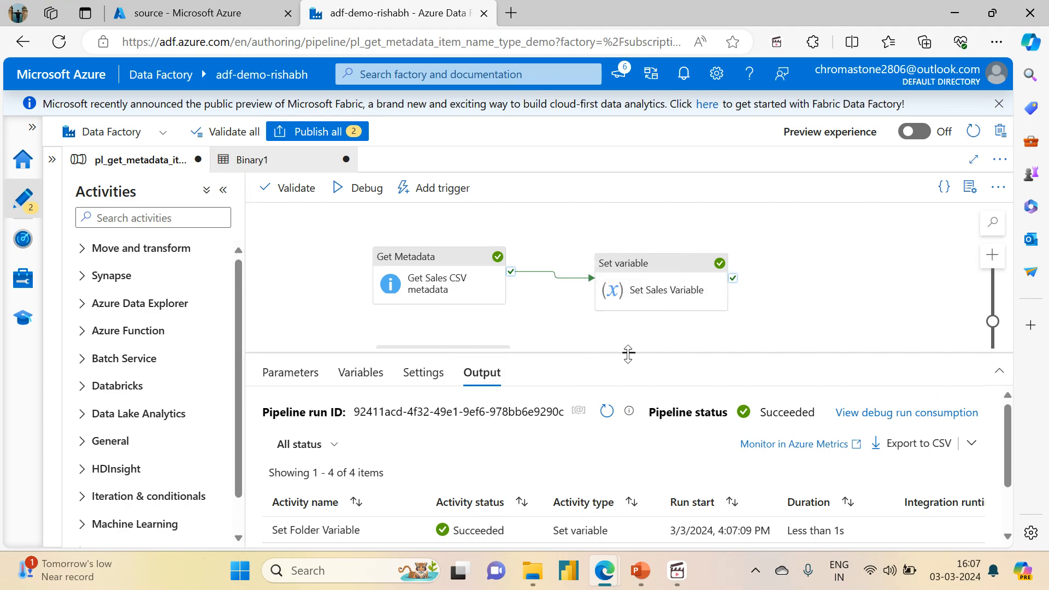
{"action": "left_click_drag", "start_coordinate": [628, 354], "coordinate": [620, 194]}
{"action": "mouse_move", "coordinate": [389, 389]}
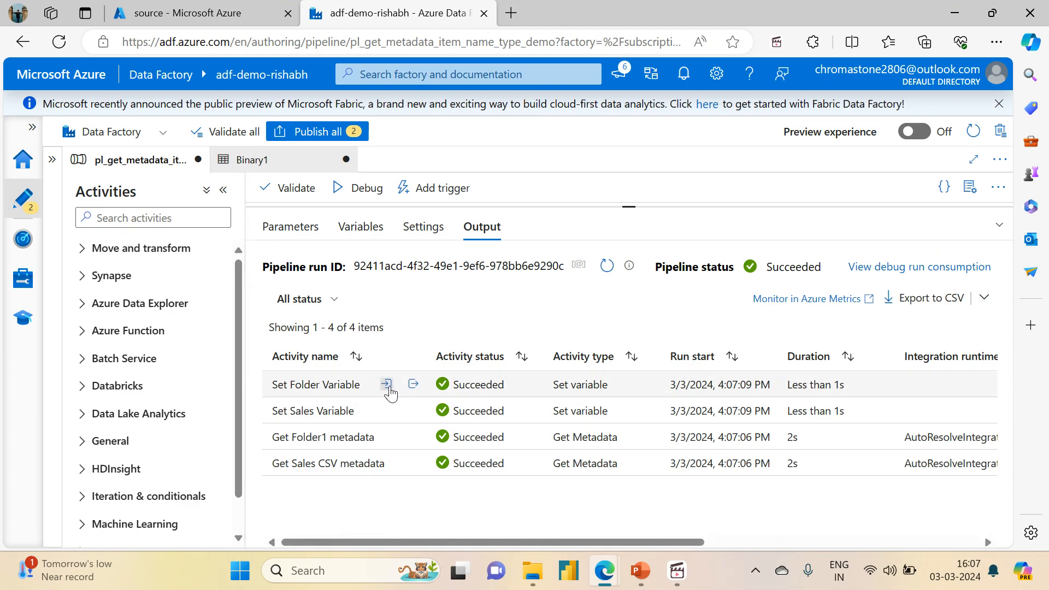
{"action": "left_click", "coordinate": [413, 385]}
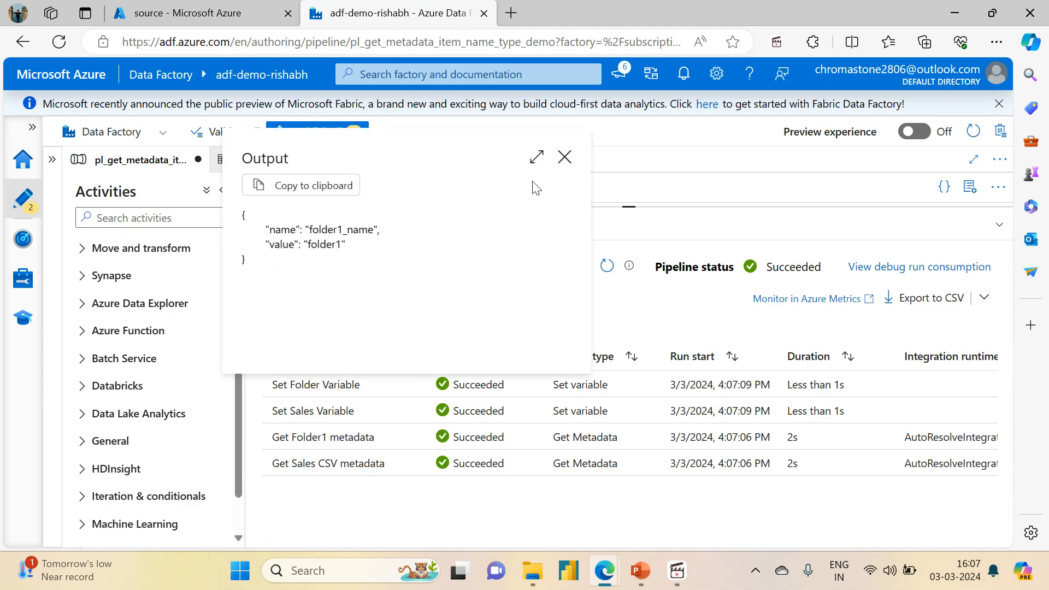
{"action": "left_click", "coordinate": [564, 157]}
{"action": "left_click", "coordinate": [414, 411]}
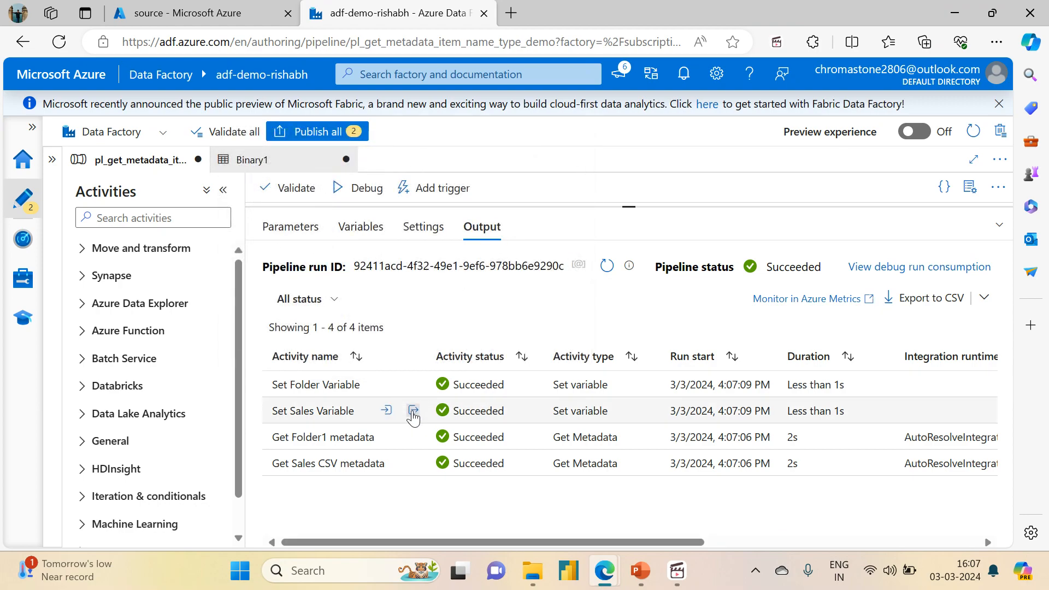
{"action": "left_click", "coordinate": [563, 182]}
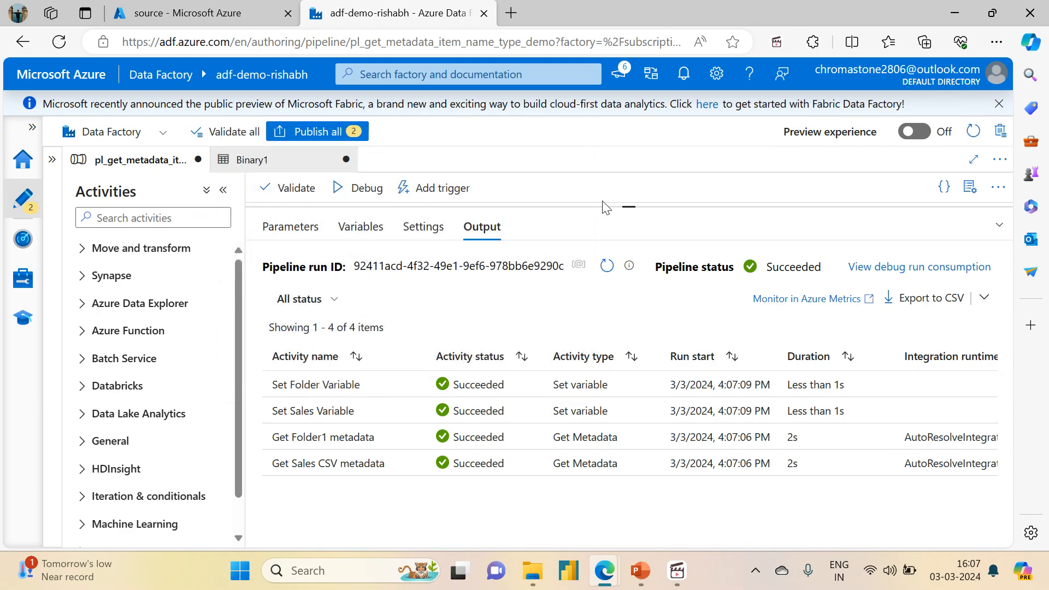
{"action": "left_click_drag", "start_coordinate": [628, 206], "coordinate": [676, 369]}
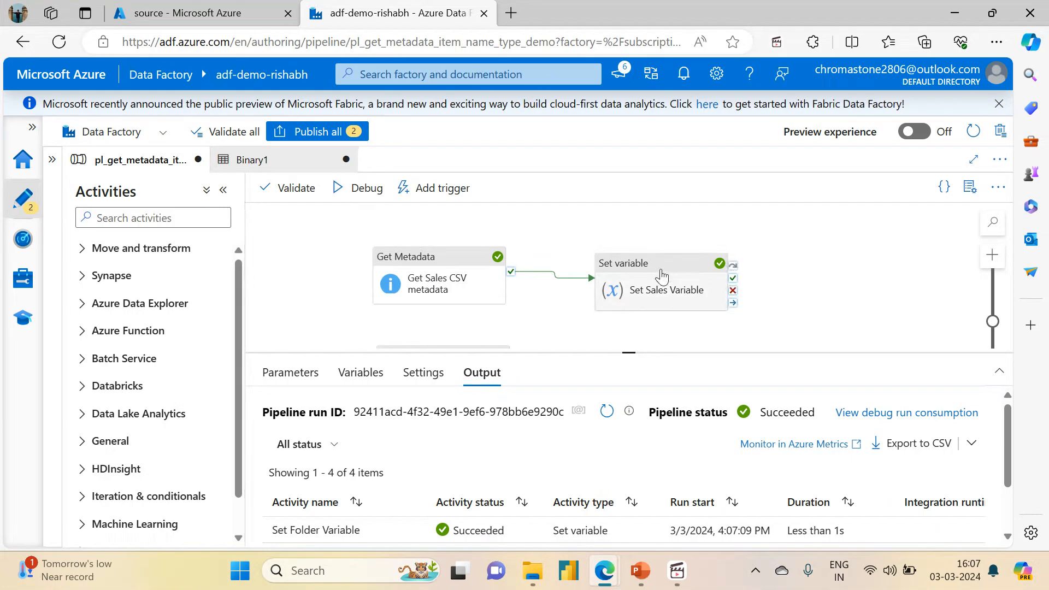
{"action": "left_click", "coordinate": [662, 276]}
{"action": "left_click_drag", "start_coordinate": [629, 351], "coordinate": [631, 243]}
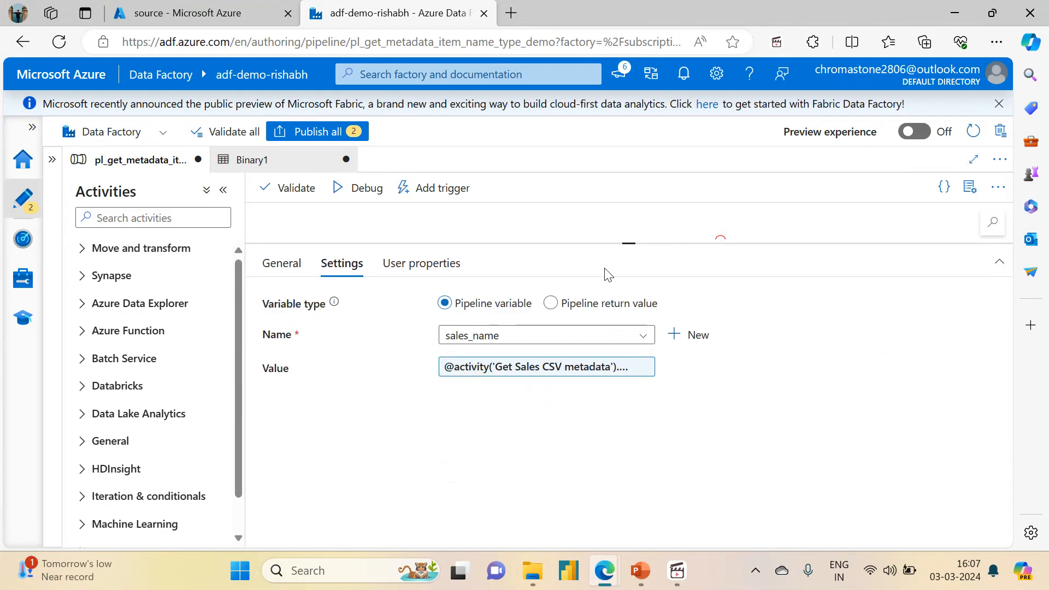
{"action": "left_click", "coordinate": [499, 335]}
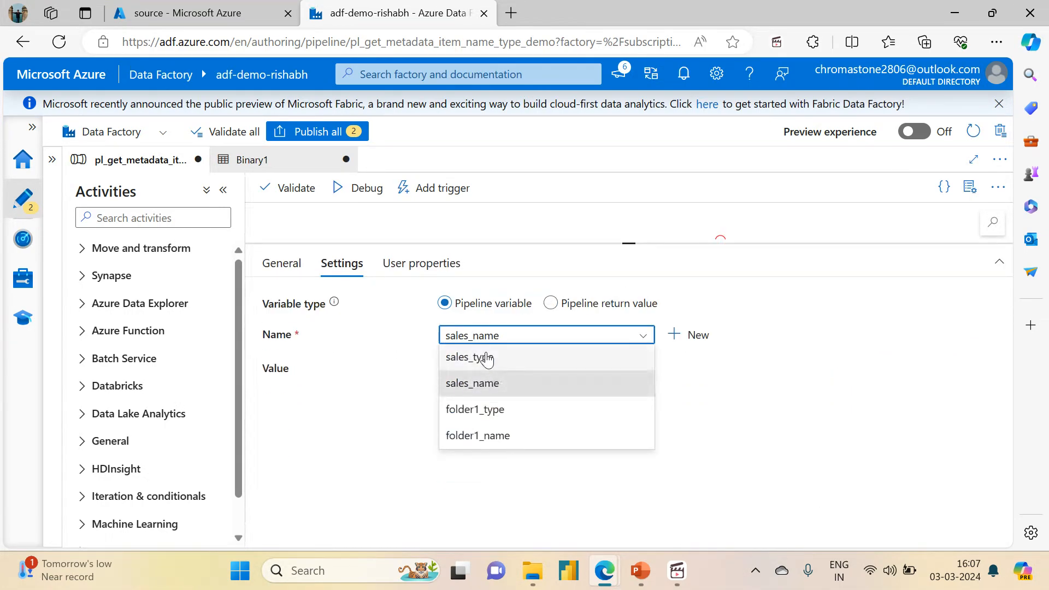
{"action": "left_click", "coordinate": [455, 356]}
{"action": "left_click", "coordinate": [488, 367]}
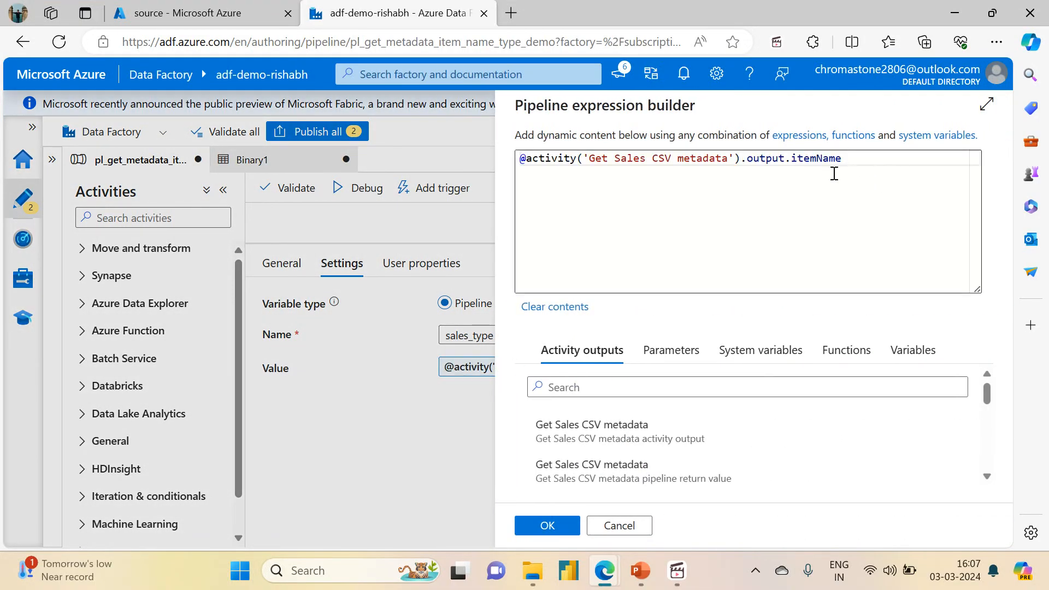
{"action": "double_click", "coordinate": [818, 159]}
{"action": "type", "text": "item"}
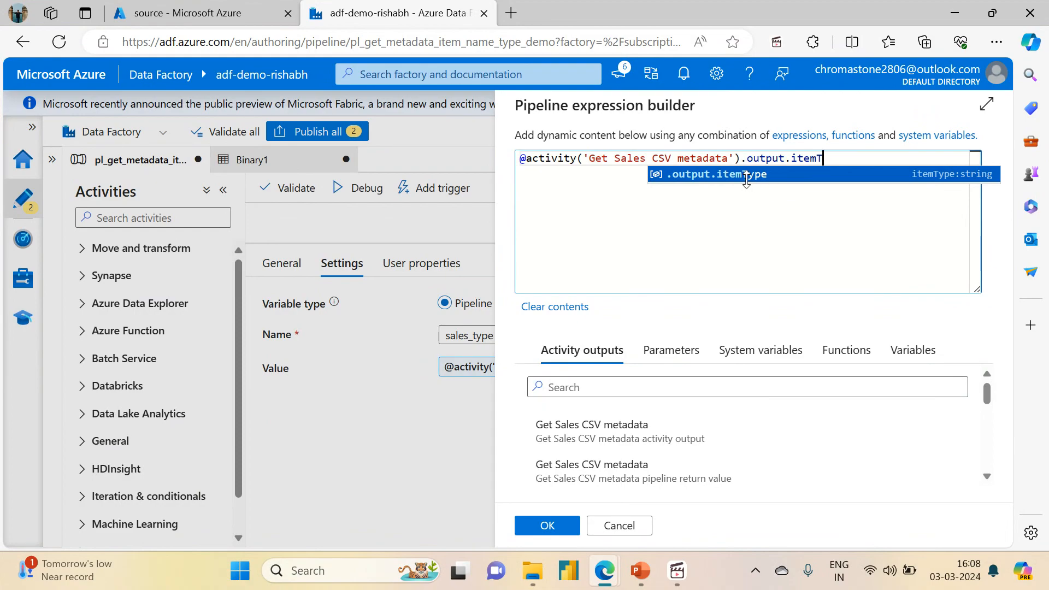
{"action": "left_click", "coordinate": [743, 176]}
{"action": "left_click", "coordinate": [544, 528]}
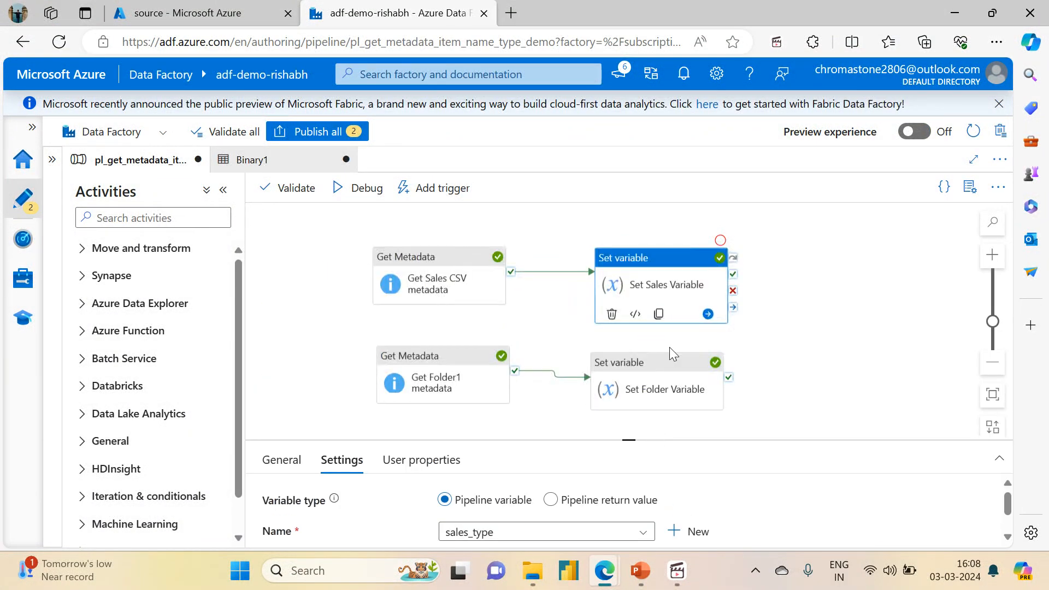
{"action": "left_click", "coordinate": [640, 377]}
{"action": "left_click_drag", "start_coordinate": [628, 442], "coordinate": [628, 250]}
{"action": "left_click", "coordinate": [462, 345]}
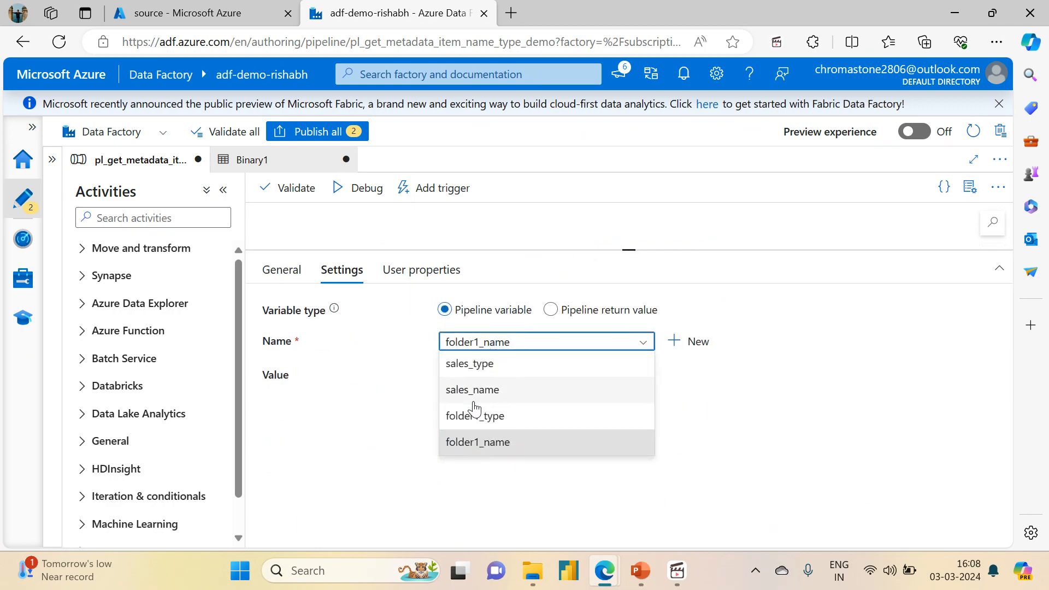
{"action": "left_click", "coordinate": [474, 415]}
{"action": "left_click", "coordinate": [563, 375]}
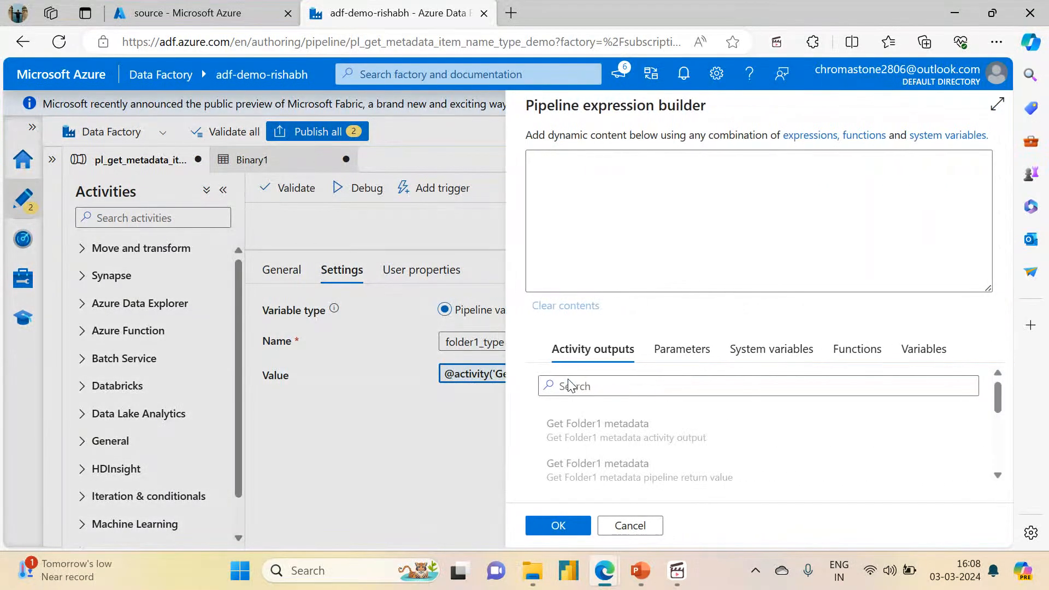
{"action": "double_click", "coordinate": [805, 160]}
{"action": "type", "text": "i"}
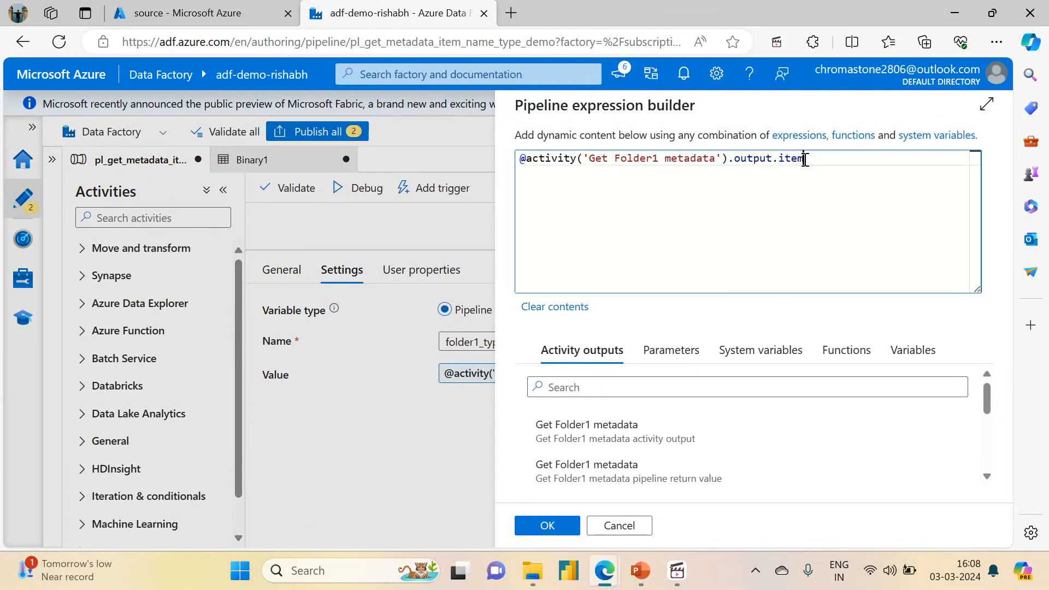
{"action": "type", "text": "temType"}
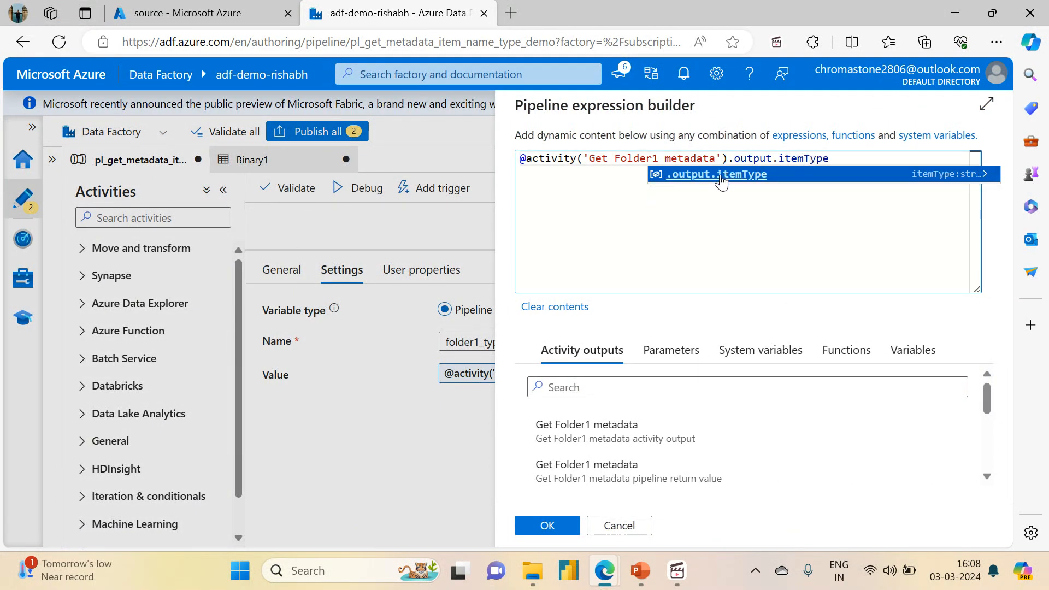
{"action": "left_click", "coordinate": [720, 175]}
{"action": "left_click", "coordinate": [537, 526]}
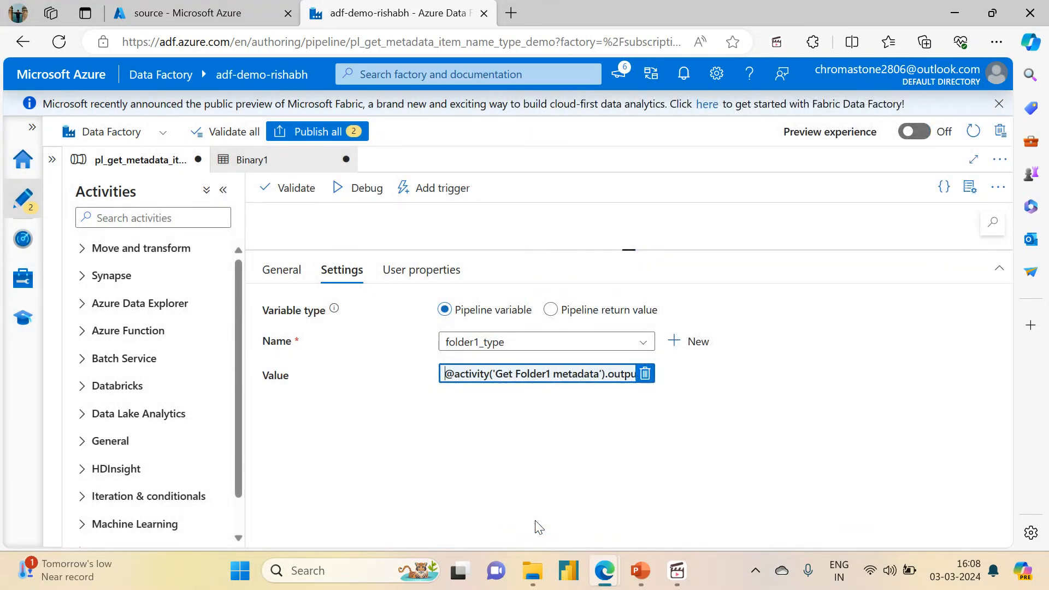
Step: Debug the pipeline again and check the type values output by Set Folder Variable and Set Sales Variable
{"action": "left_click", "coordinate": [365, 191]}
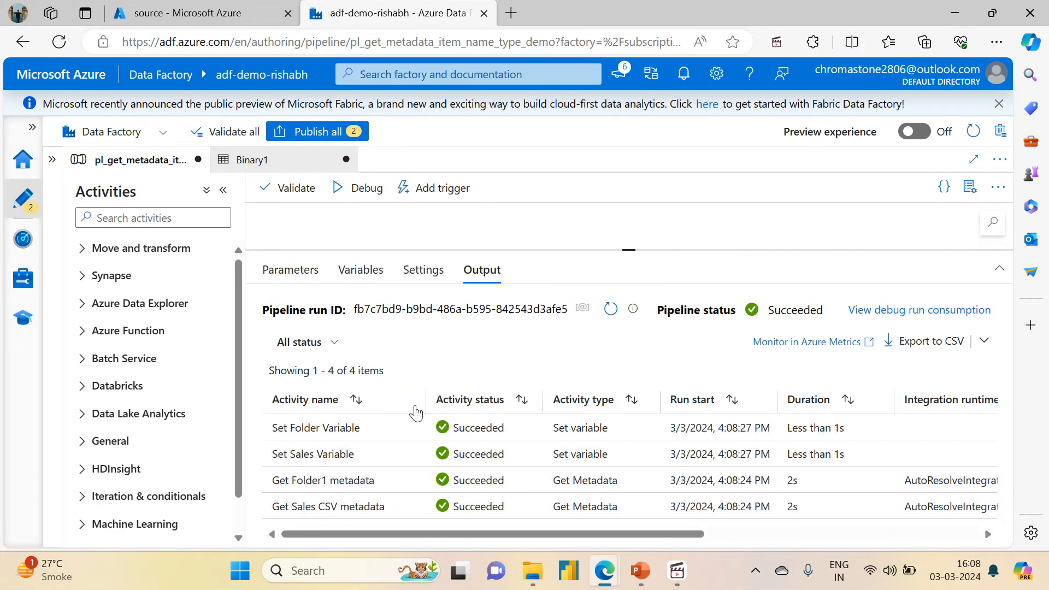
{"action": "left_click", "coordinate": [413, 429]}
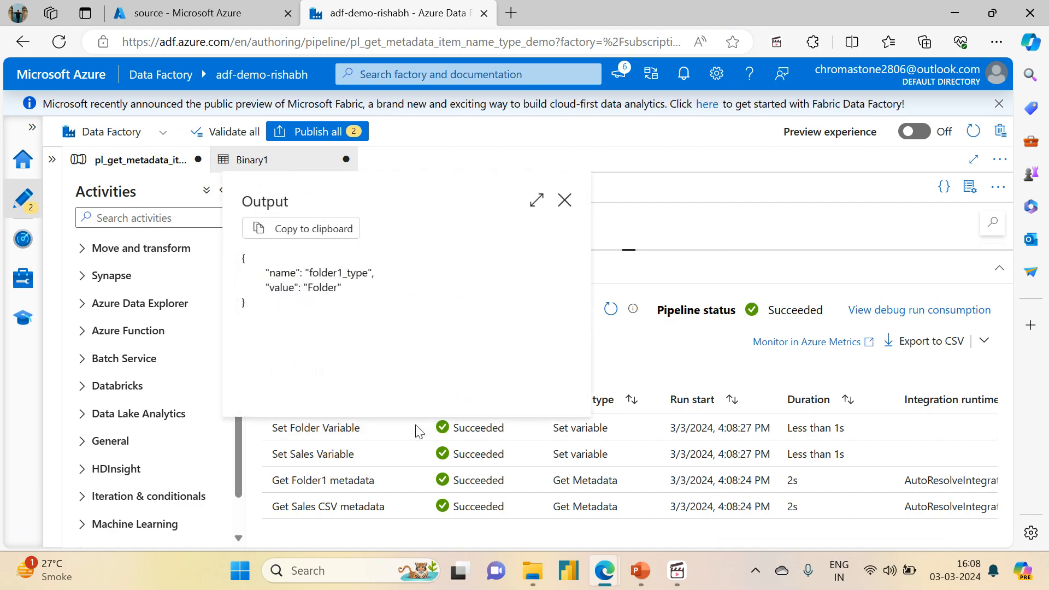
{"action": "double_click", "coordinate": [312, 289]}
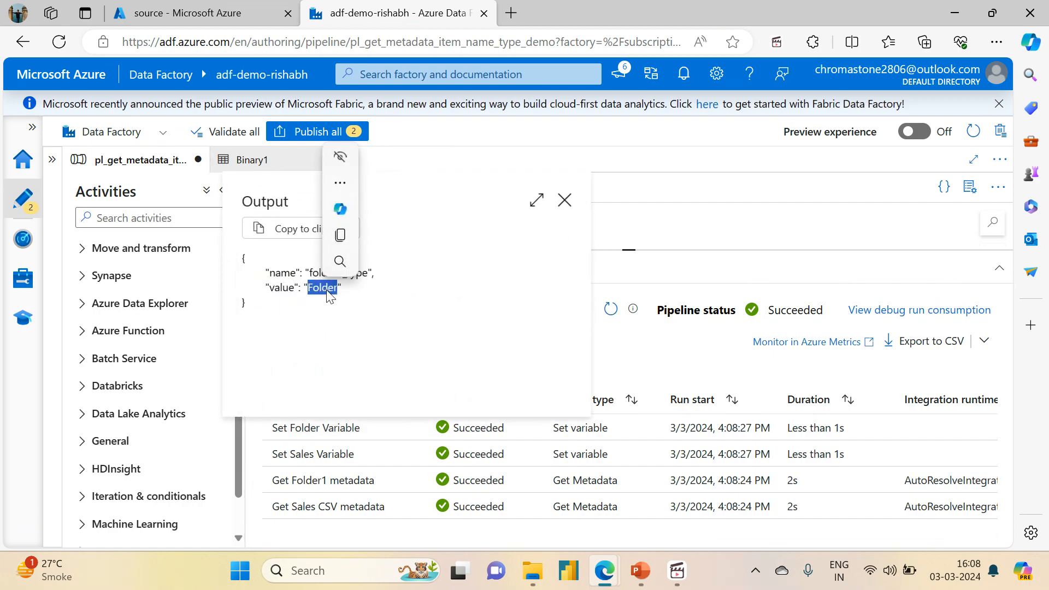
{"action": "left_click", "coordinate": [565, 200]}
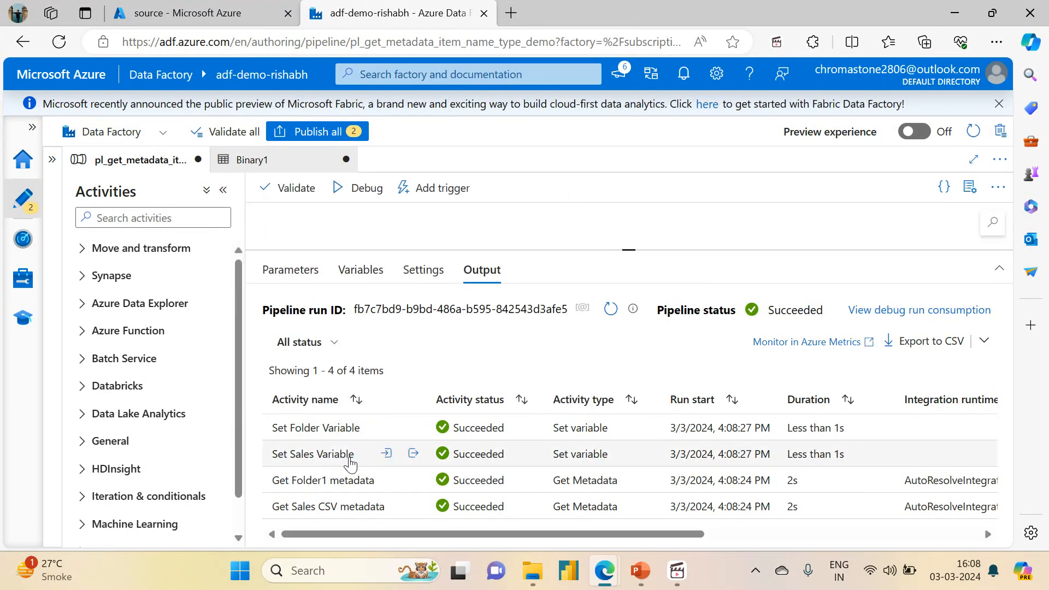
{"action": "left_click", "coordinate": [413, 453]}
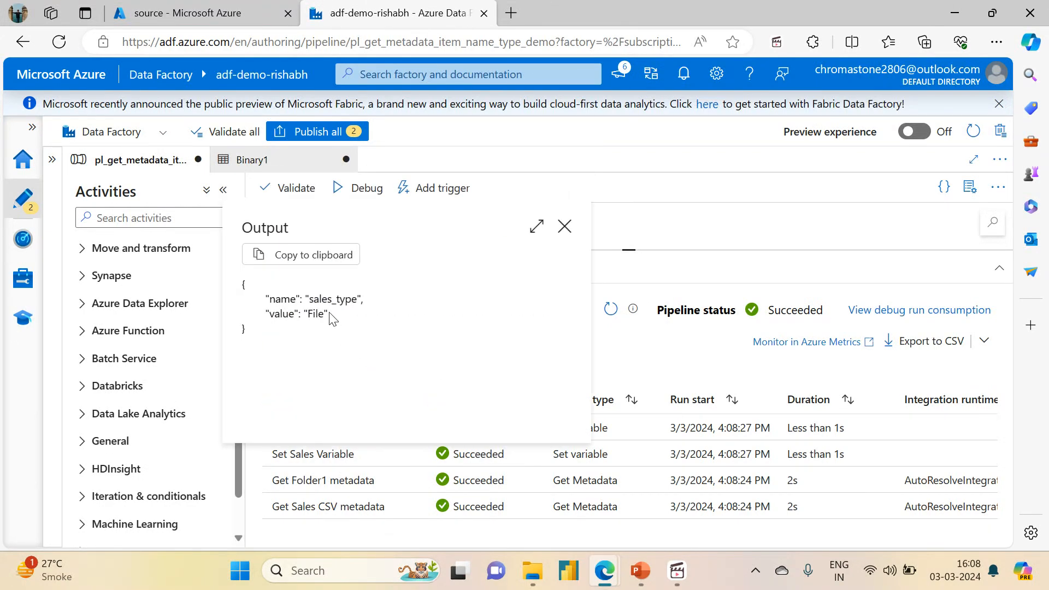
{"action": "double_click", "coordinate": [314, 311]}
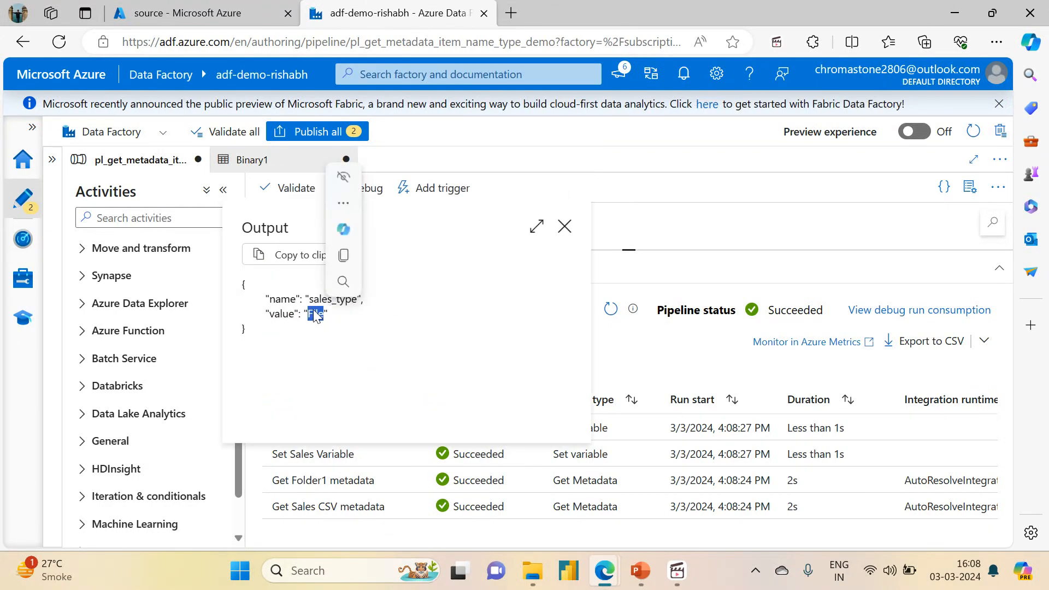
{"action": "left_click", "coordinate": [564, 226]}
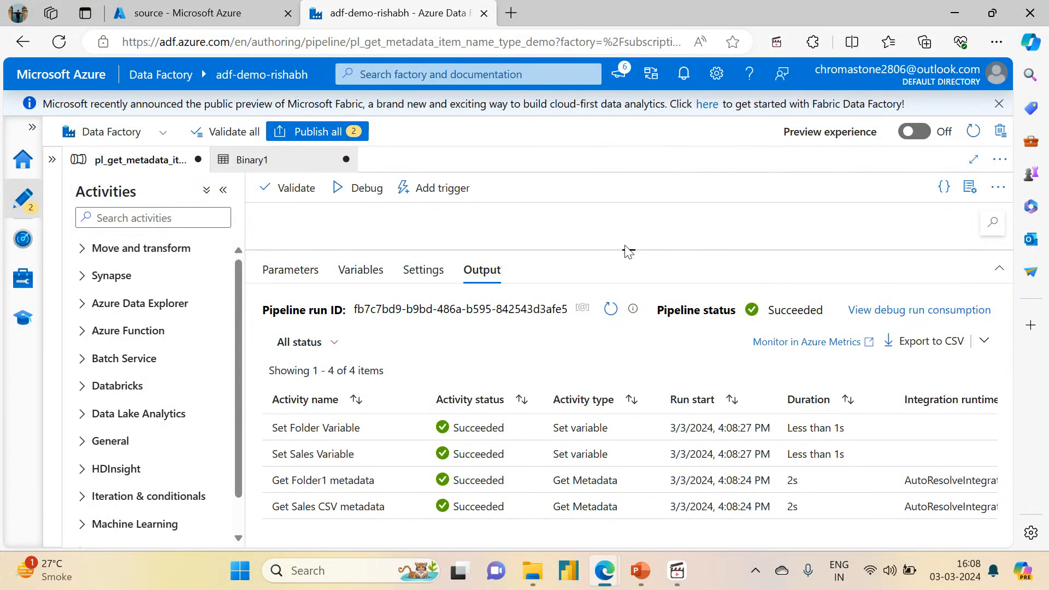
{"action": "left_click_drag", "start_coordinate": [627, 250], "coordinate": [627, 353]}
{"action": "scroll", "coordinate": [543, 274], "scroll_direction": "down", "scroll_amount": 2}
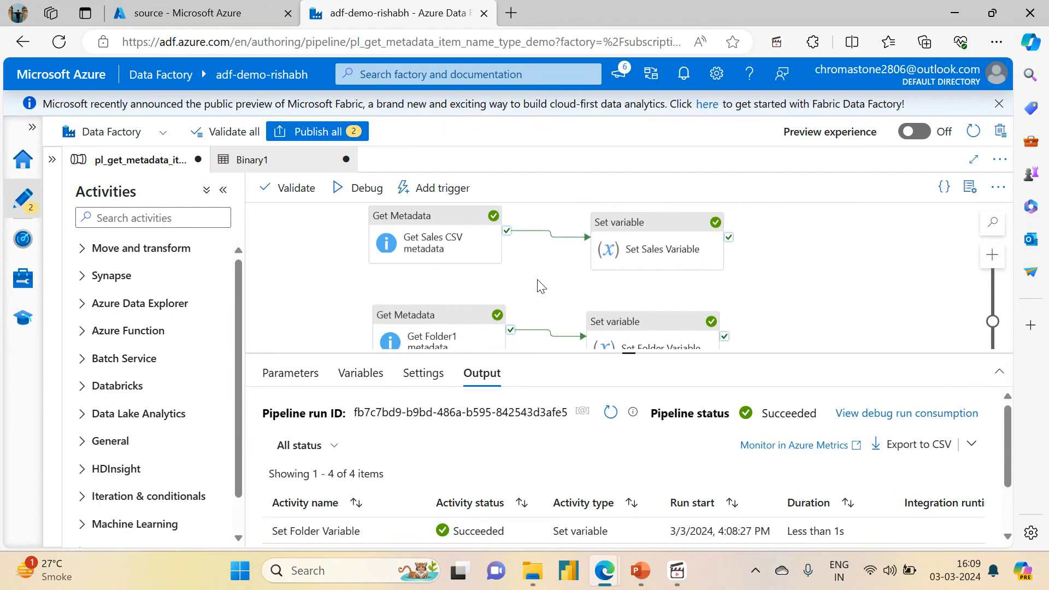
{"action": "left_click_drag", "start_coordinate": [537, 279], "coordinate": [583, 293]}
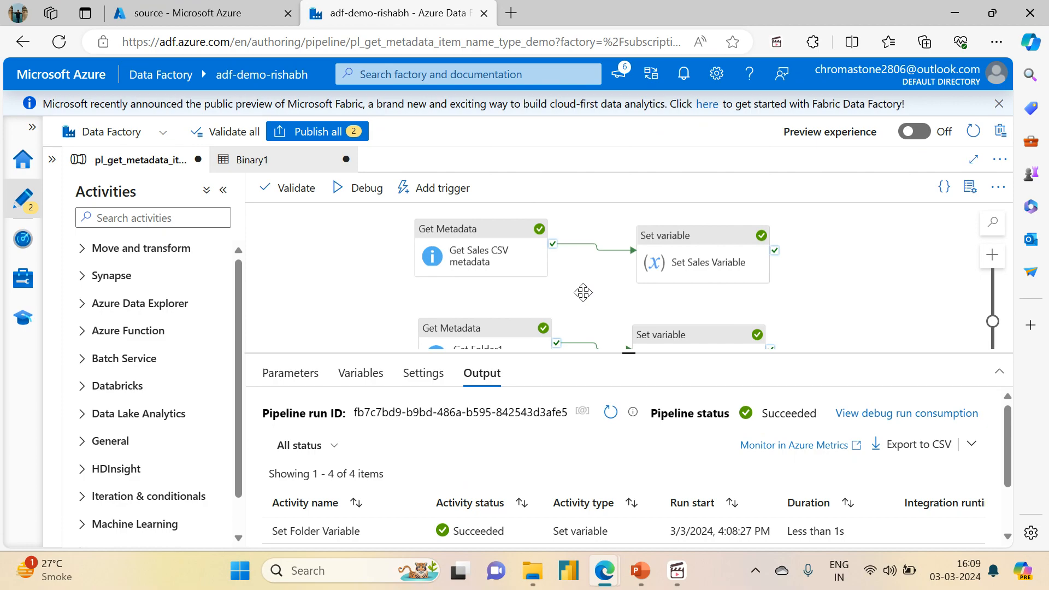
{"action": "left_click_drag", "start_coordinate": [583, 293], "coordinate": [569, 297]}
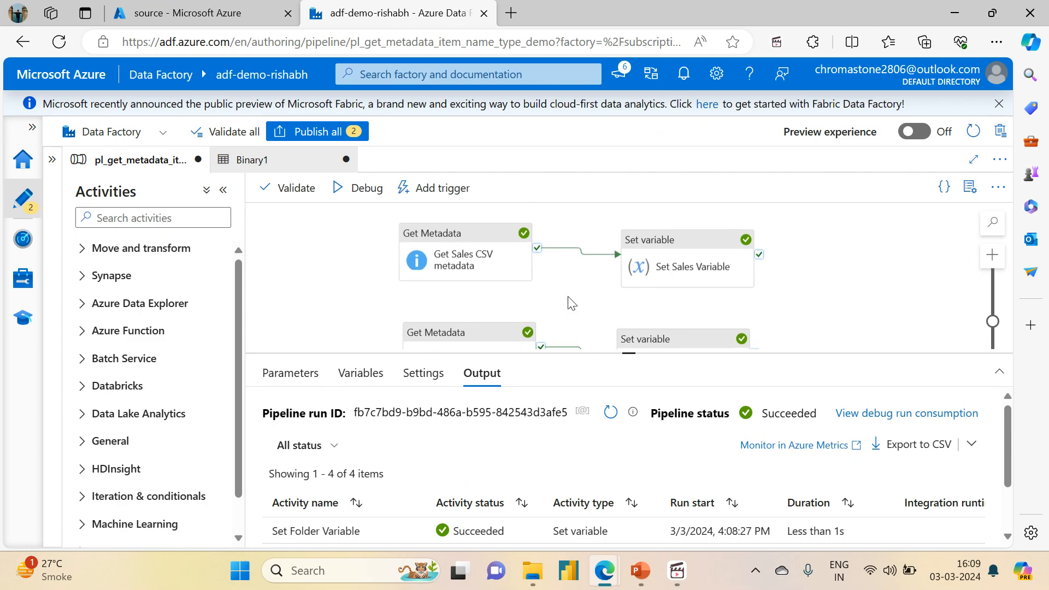